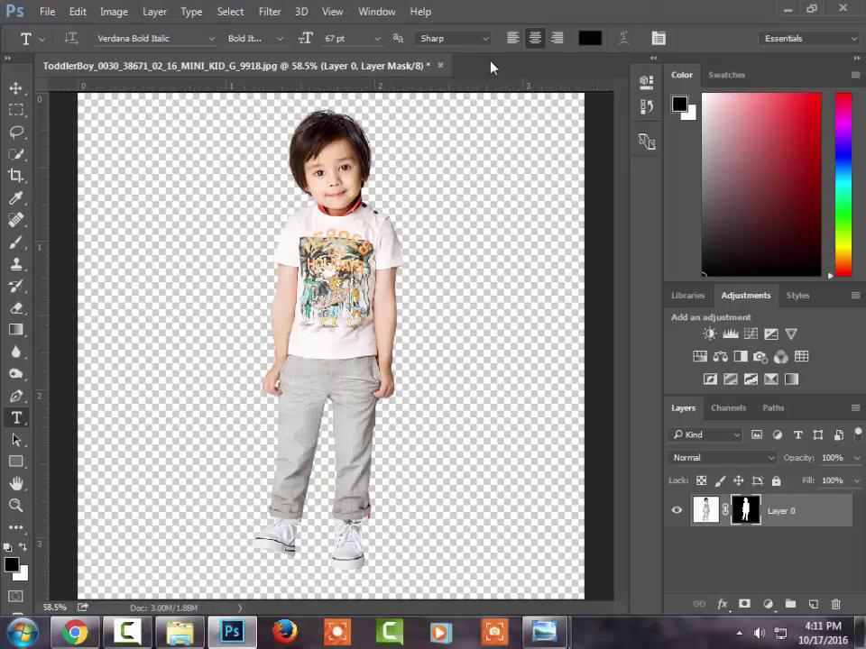
Drag the halans-4324 forest field photo from the model folder over to Photoshop
left_click_drag(491, 63, 501, 68)
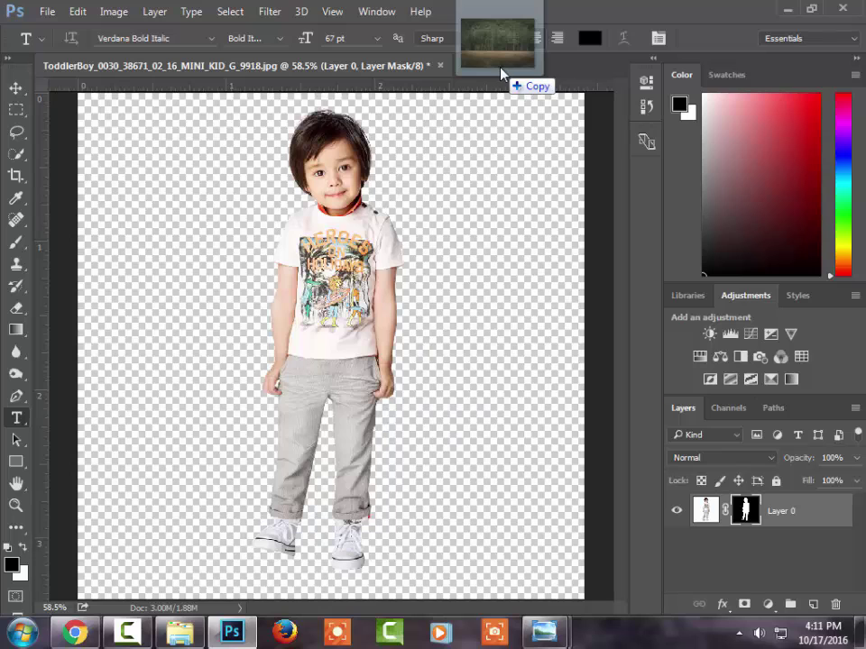
Open the halans-4324 photo as a new document and unlock its background into Layer 0
left_click_drag(500, 72, 523, 73)
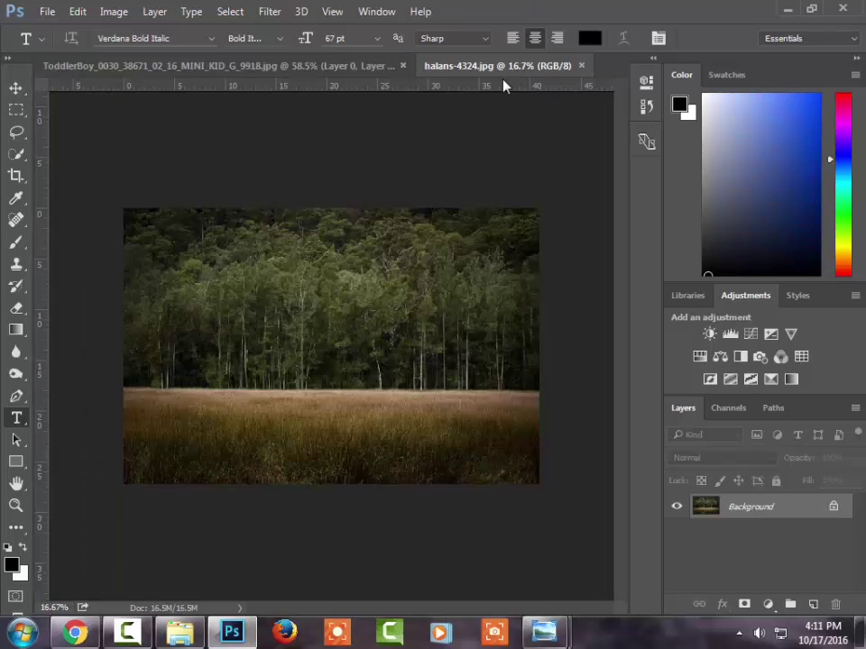
key("z")
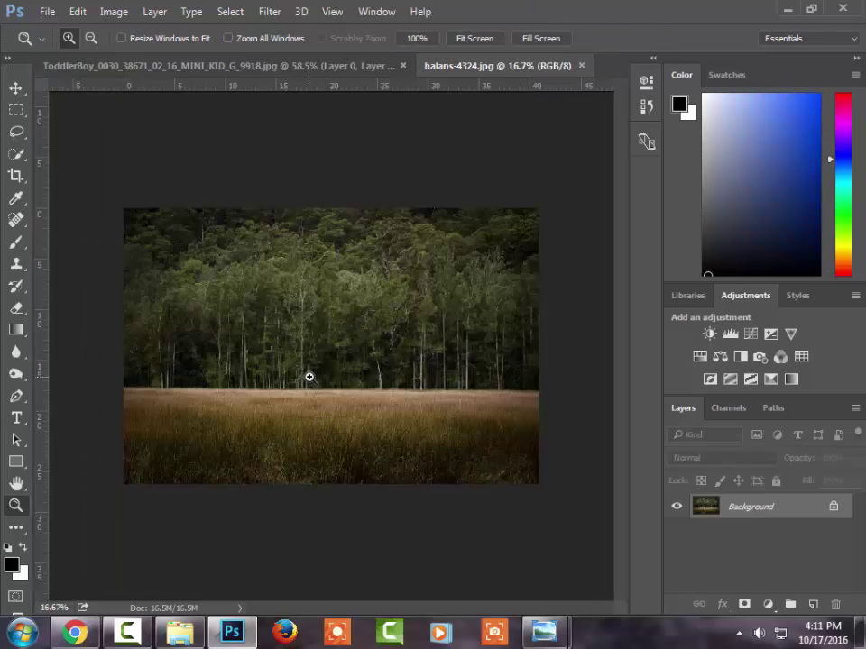
left_click(311, 378)
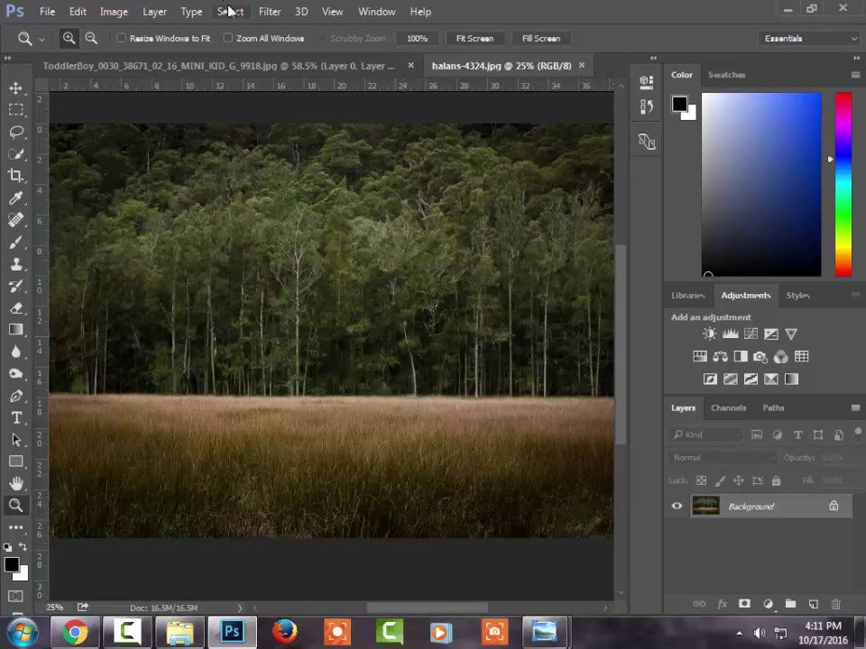
left_click(833, 506)
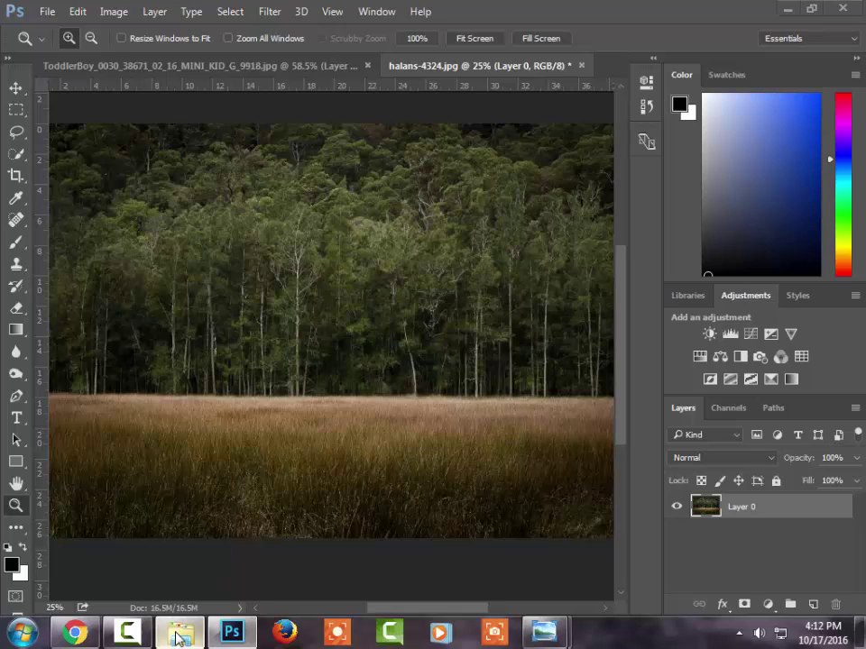
Go back to the Pictures library, open the animals folder and drag the bear image into Photoshop
left_click(179, 632)
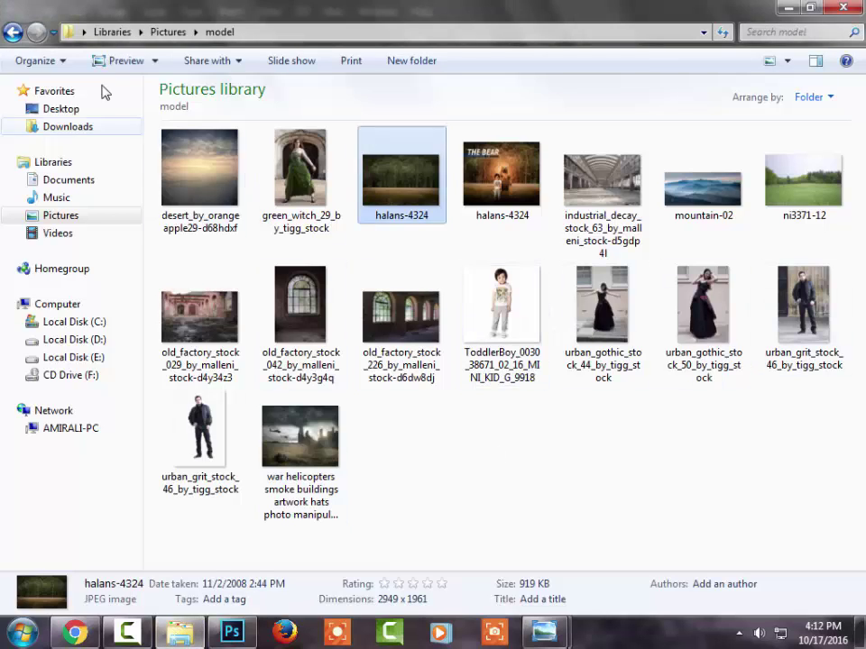
left_click(12, 32)
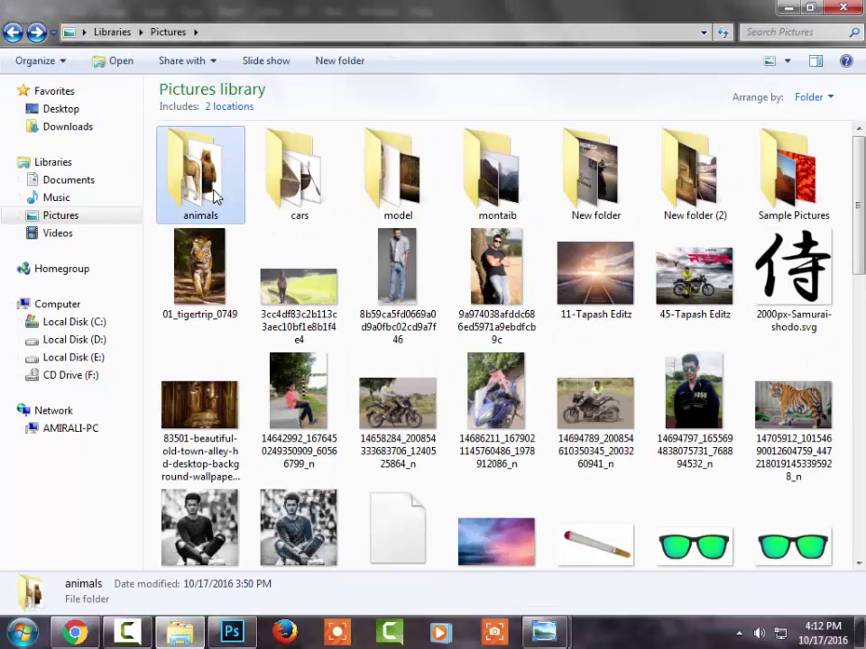
double_click(213, 193)
mouse_move(305, 210)
left_mouse_down()
mouse_move(226, 639)
mouse_move(299, 435)
left_mouse_up()
Place and resize the bear, then delete the distorted bear layer
left_click_drag(352, 431, 349, 465)
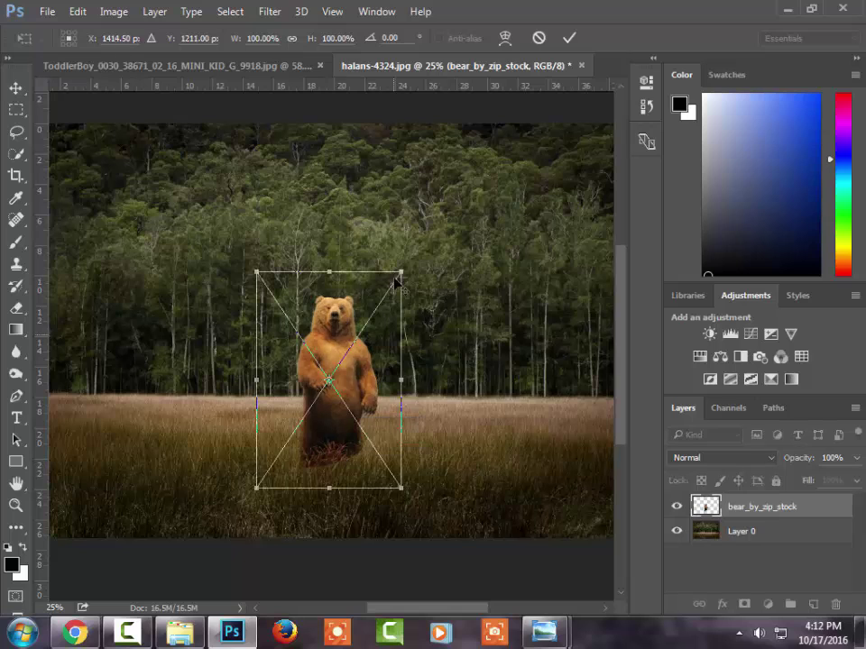
left_click_drag(402, 269, 418, 268)
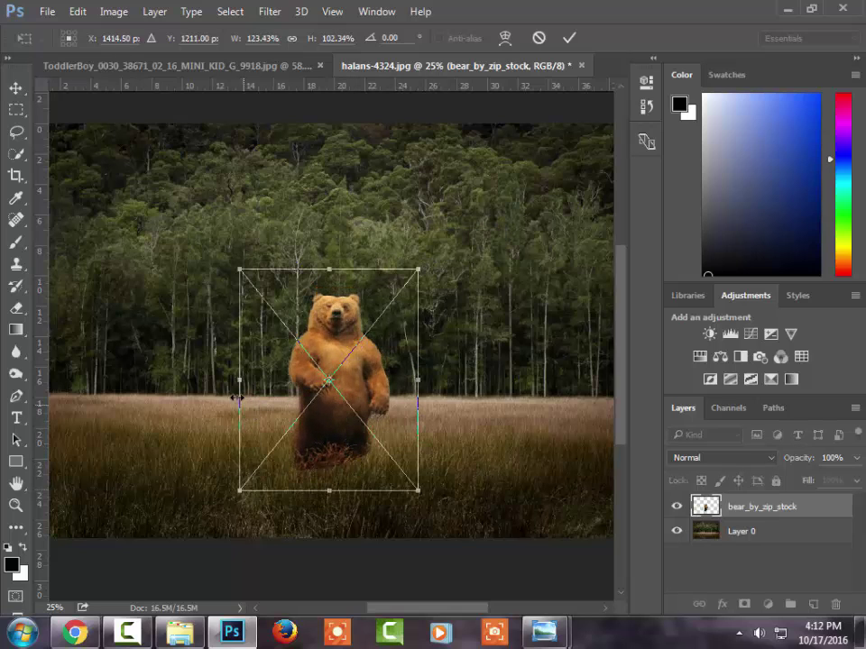
left_click_drag(240, 379, 247, 383)
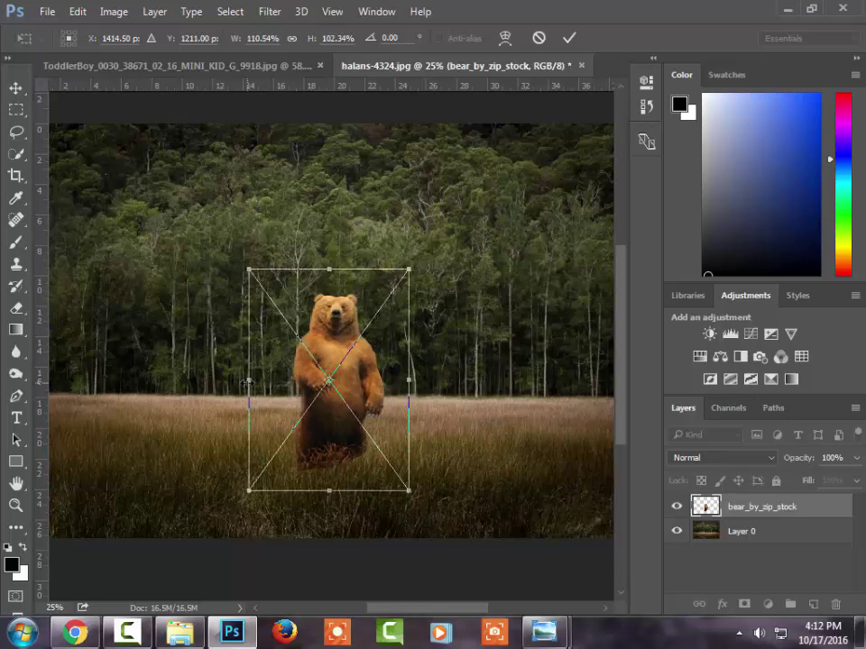
key("Return")
key("z")
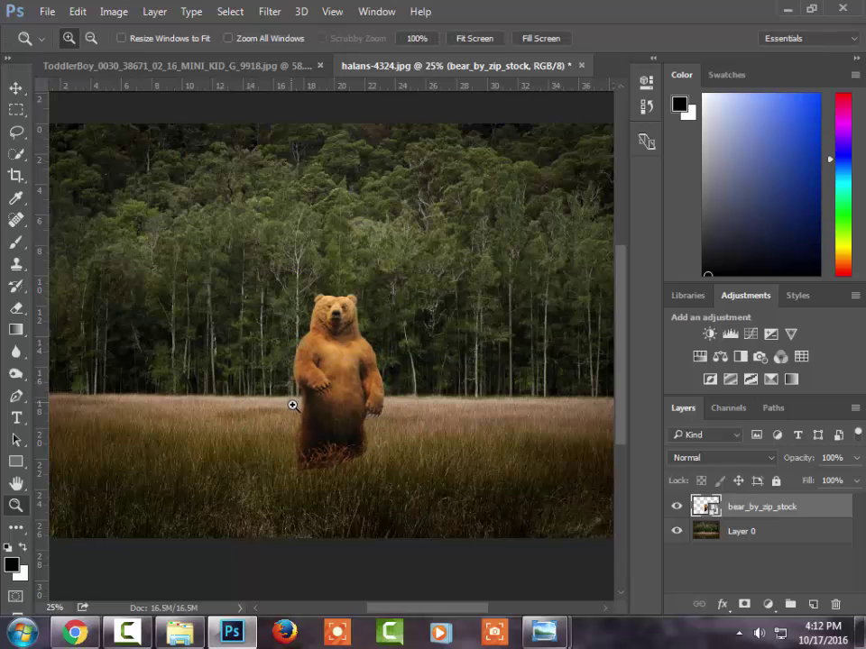
key("Delete")
Re-place bear_by_zip_stock at about 104%, lowered into the grass, and commit it
left_click(180, 631)
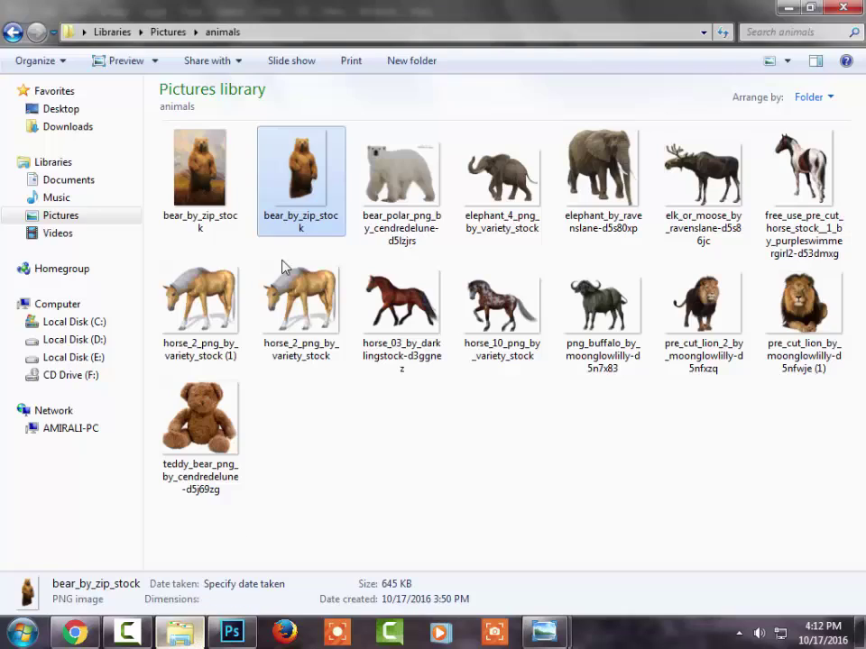
mouse_move(301, 190)
left_mouse_down()
mouse_move(278, 440)
mouse_move(294, 224)
left_mouse_up()
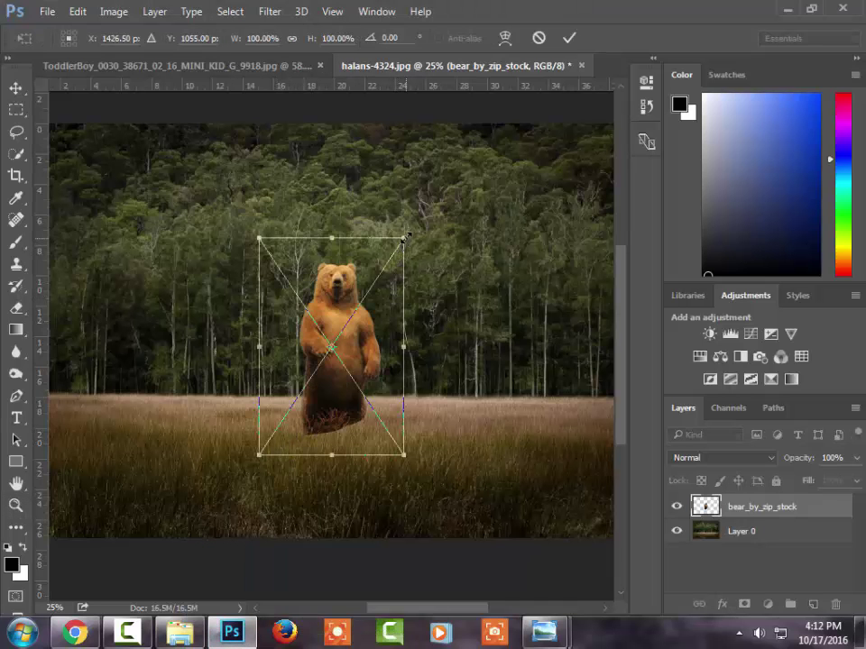
left_click_drag(402, 233, 407, 235)
left_click_drag(332, 448, 329, 465)
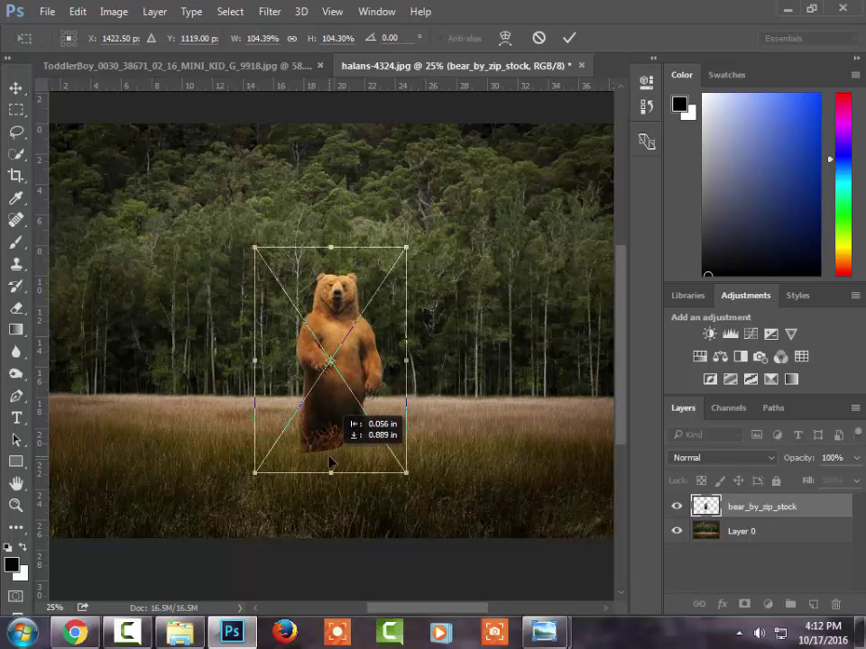
key("Return")
key("z")
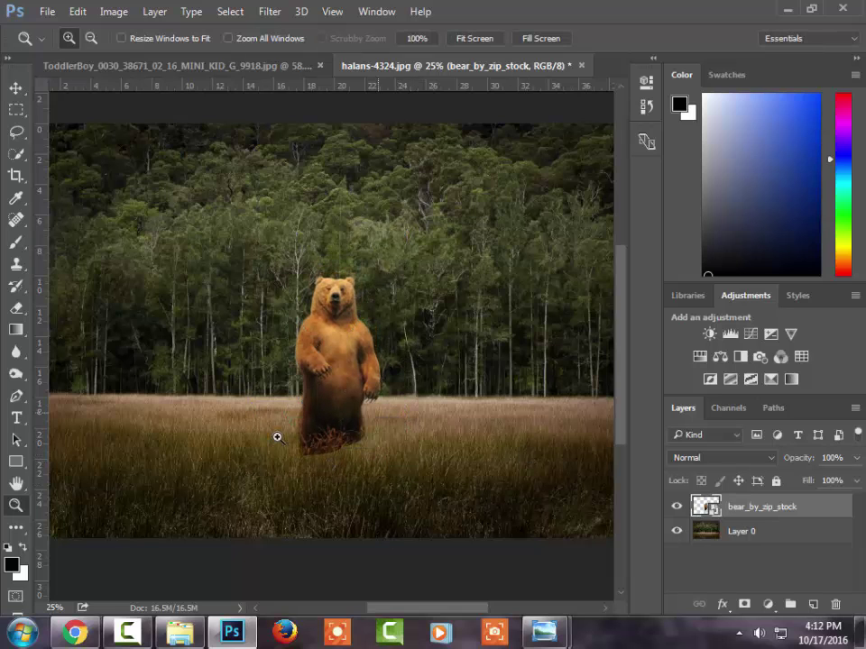
left_click(351, 448)
Add a layer mask to the bear and gradient-fade its lower body into the grass
left_click(328, 502)
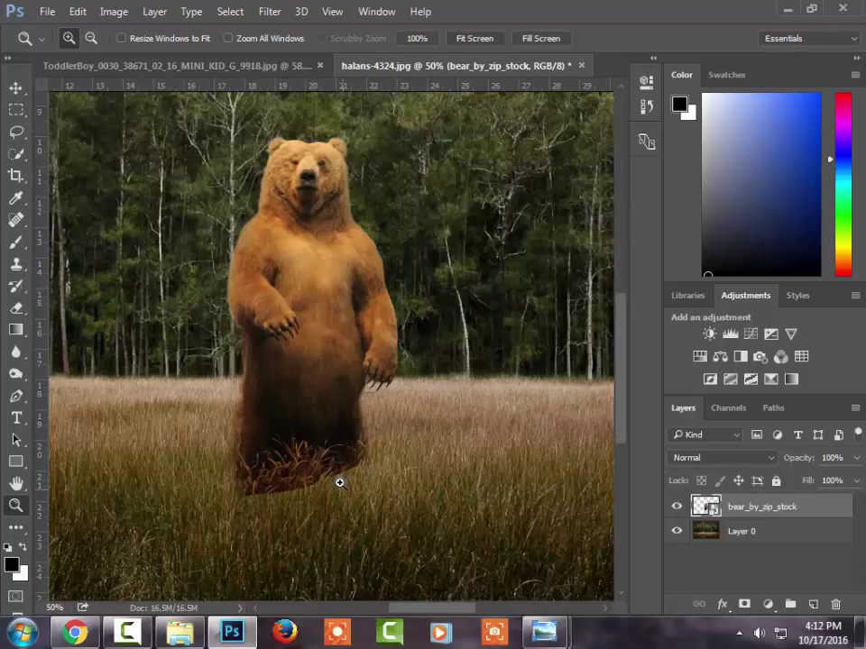
left_click(745, 604)
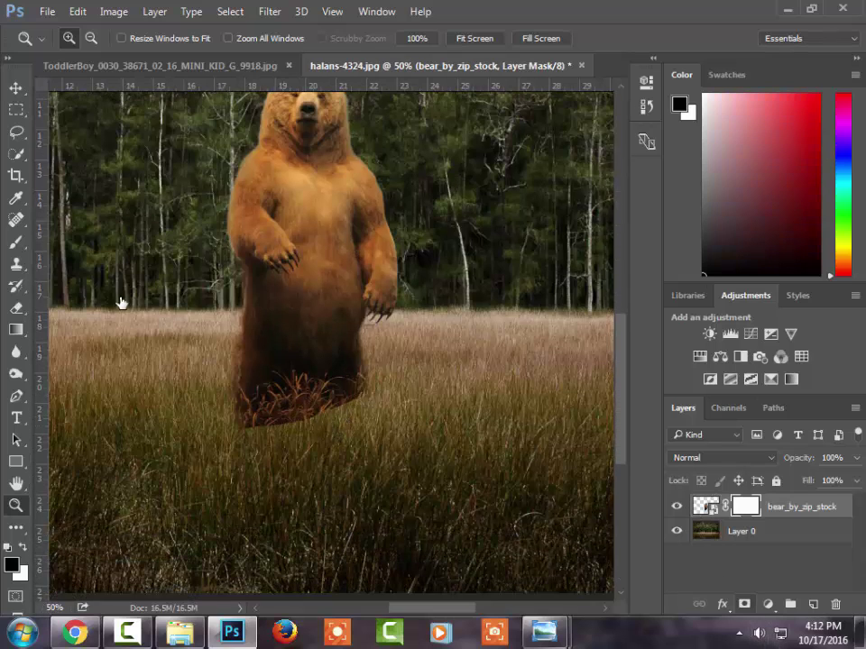
left_click(15, 329)
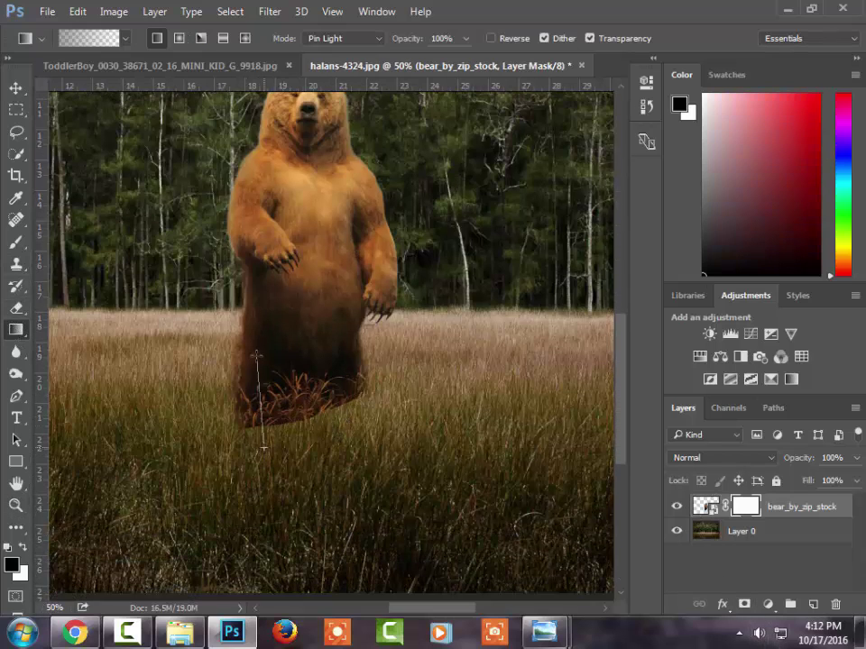
left_click_drag(256, 357, 275, 504)
left_click_drag(272, 370, 276, 502)
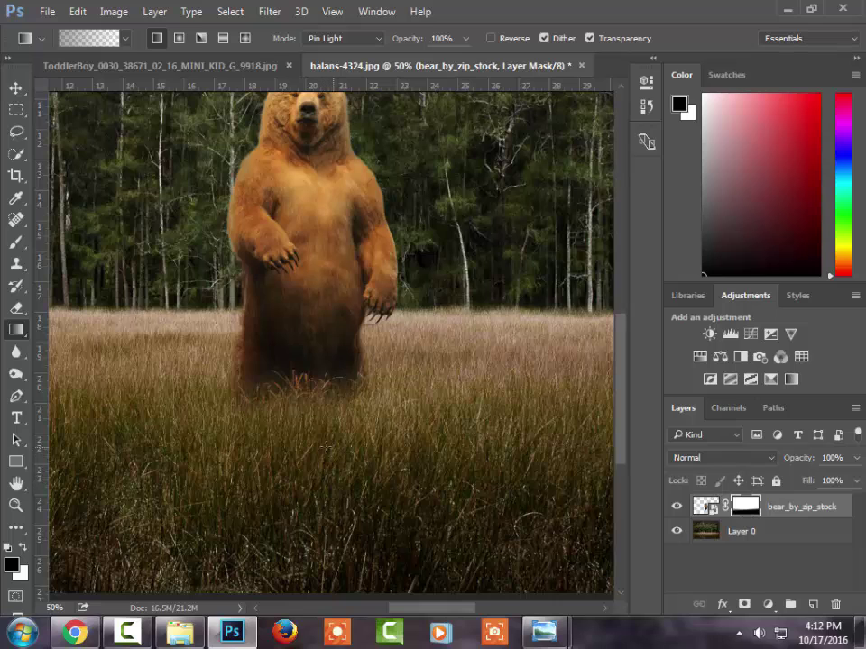
Fit the image on screen and nudge the bear slightly left to centre it
key("z")
right_click(328, 402)
left_click(361, 405)
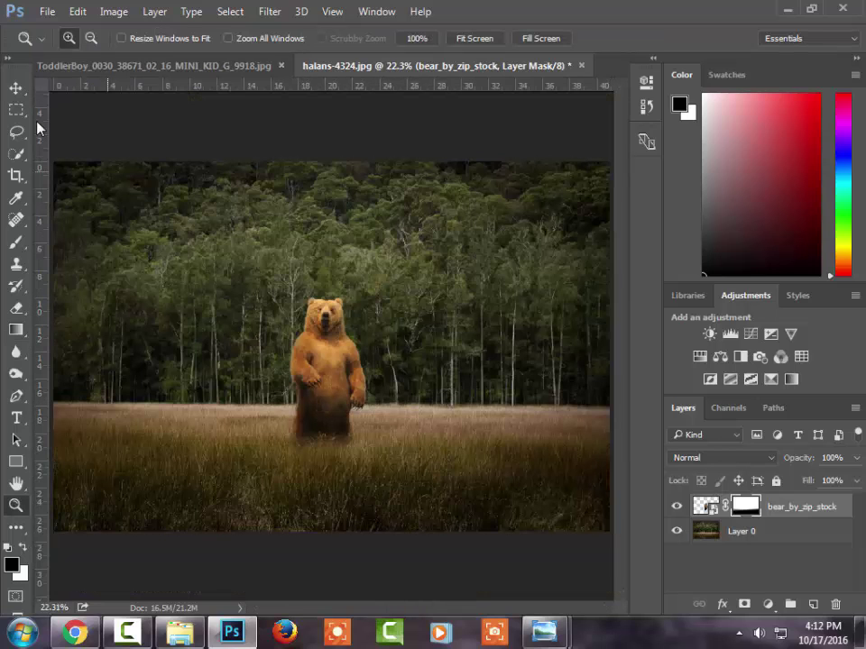
left_click(17, 89)
left_click_drag(318, 373, 314, 378)
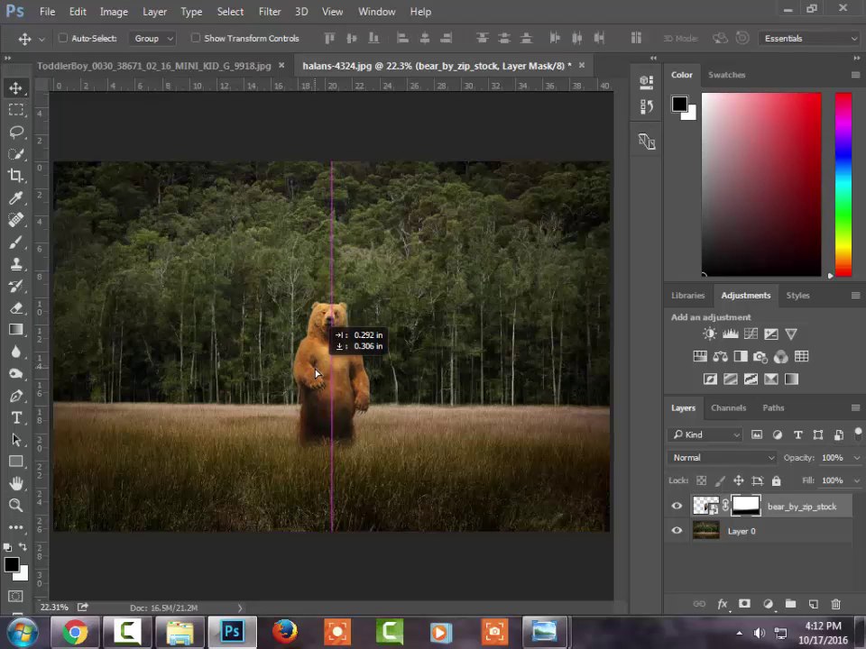
left_click_drag(350, 475, 352, 478)
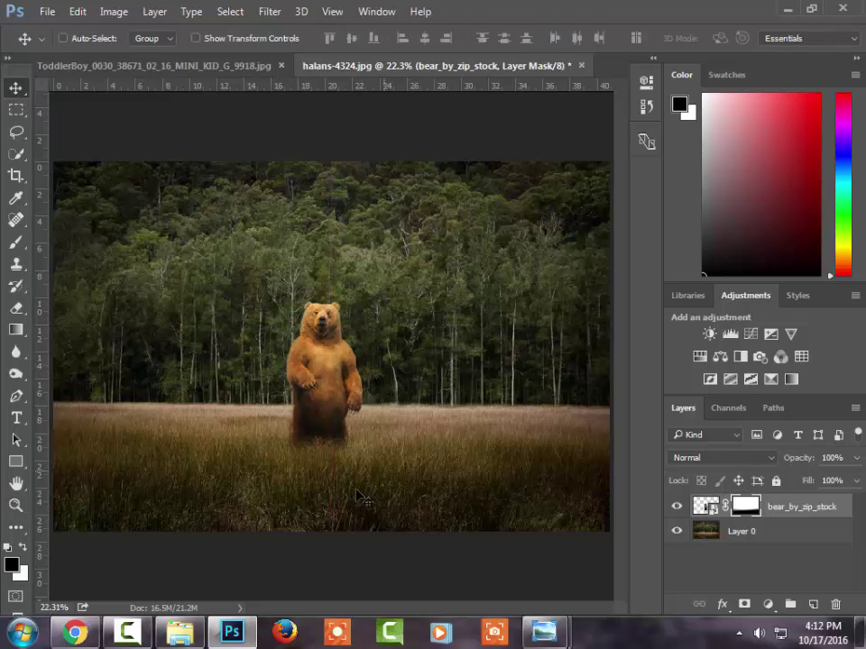
Drag the toddler layer from his photo into the forest scene beside the bear
left_click(230, 66)
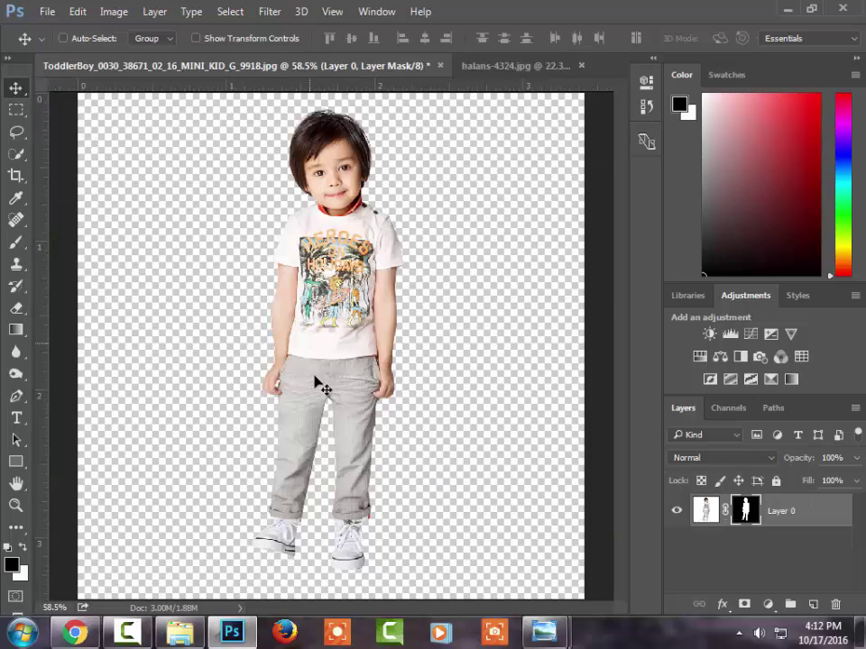
left_click_drag(314, 379, 491, 82)
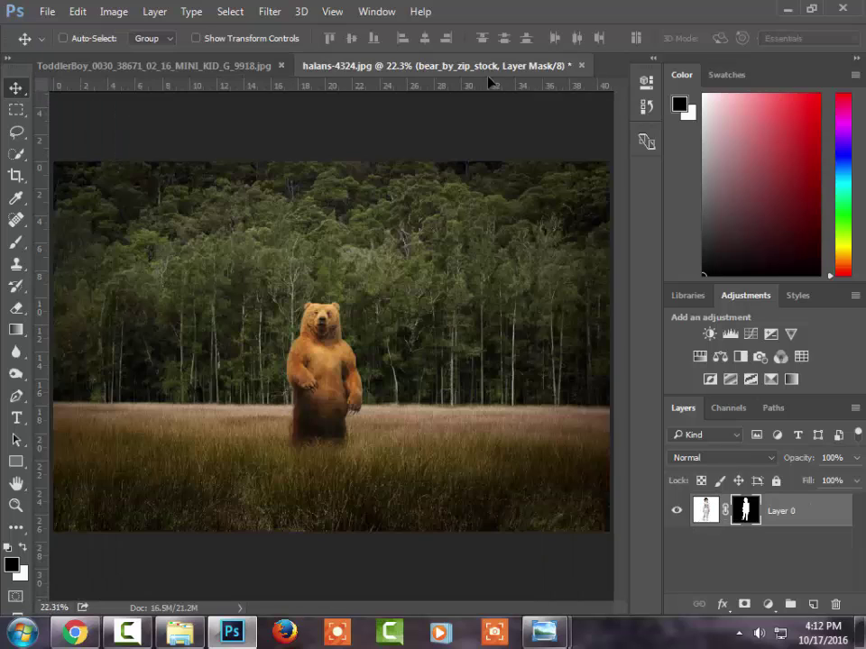
mouse_move(491, 82)
left_mouse_down()
mouse_move(248, 499)
mouse_move(276, 427)
left_mouse_up()
left_click(17, 109)
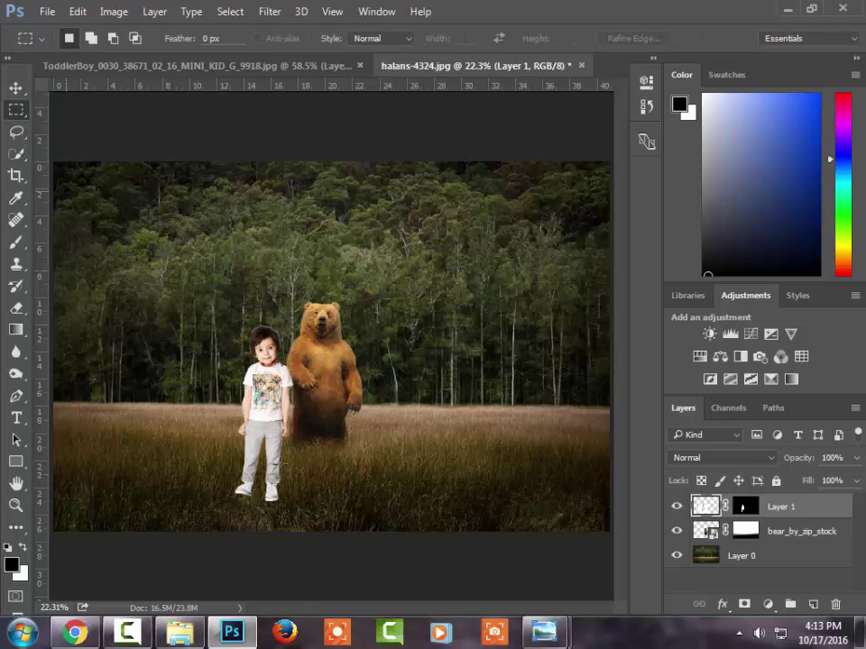
Free Transform the toddler to about 96%, move him lower in front of the bear, and commit
right_click(266, 93)
left_click(318, 264)
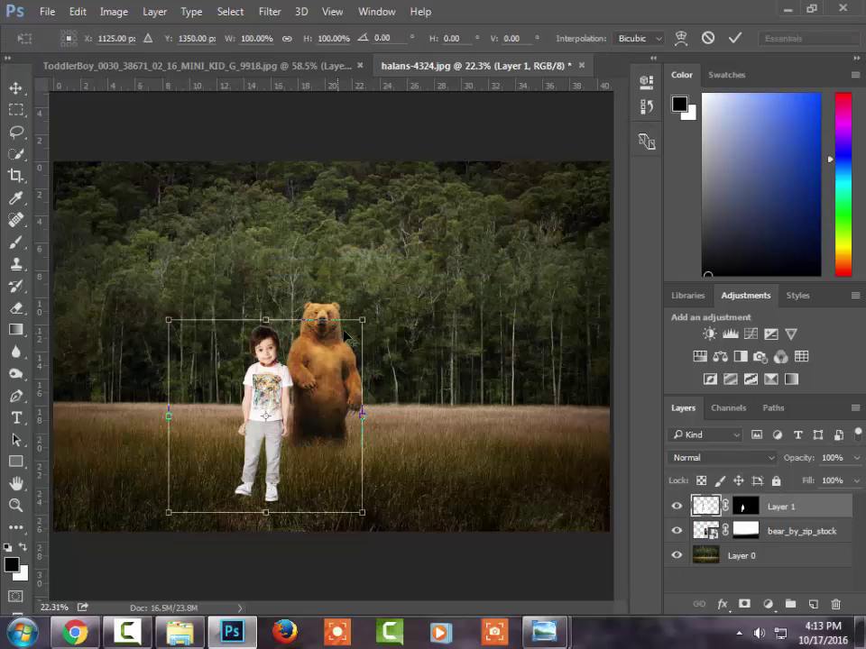
left_click_drag(362, 319, 358, 323)
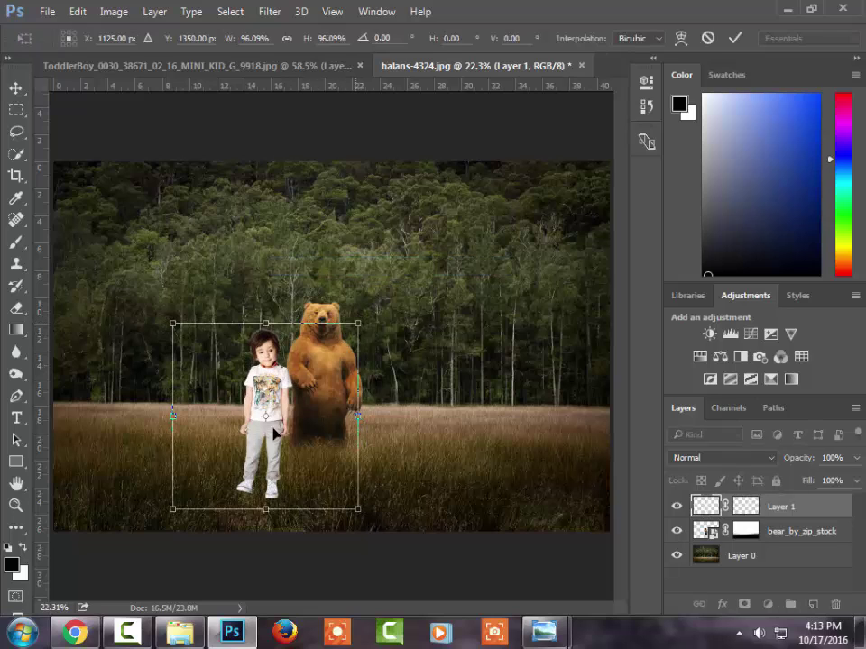
mouse_move(260, 438)
left_mouse_down()
mouse_move(264, 460)
mouse_move(272, 458)
left_mouse_up()
key("Return")
key("m")
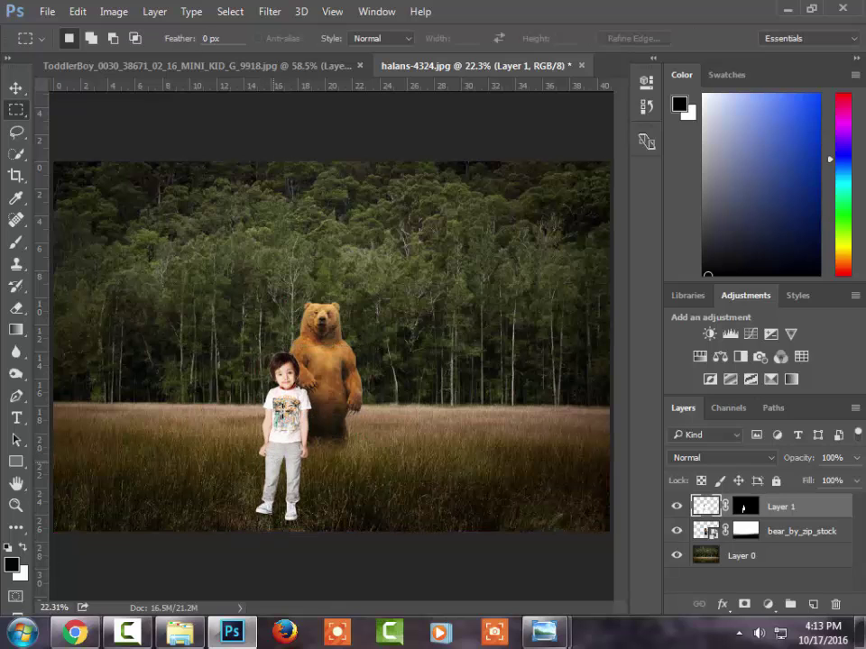
key("z")
left_click(283, 417)
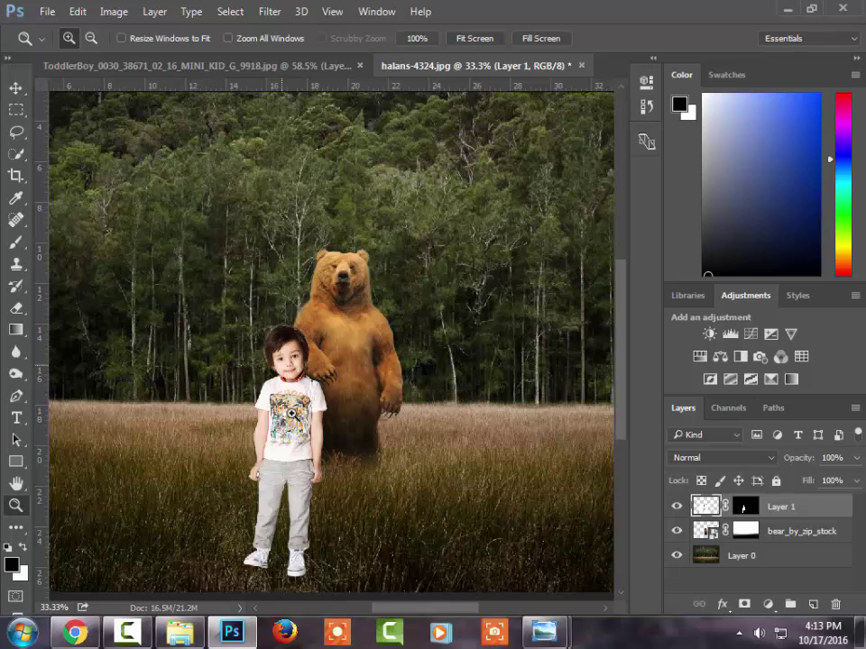
Zoom in on the child and set the Eraser to the 134 px grass-blade brush
left_click(291, 413)
scroll(319, 541, "down", 3)
scroll(285, 390, "down", 2)
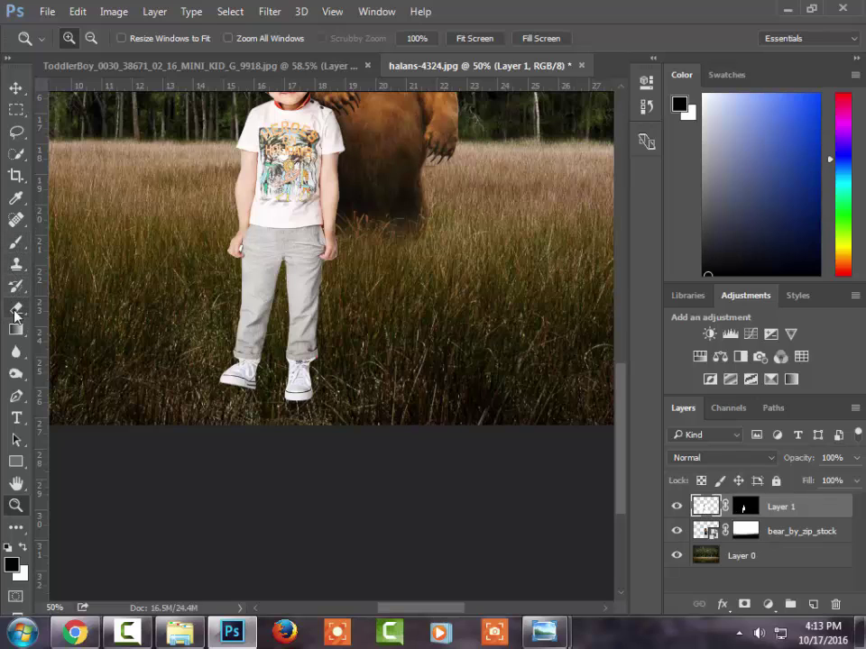
left_click(15, 311)
right_click(173, 312)
left_click(336, 475)
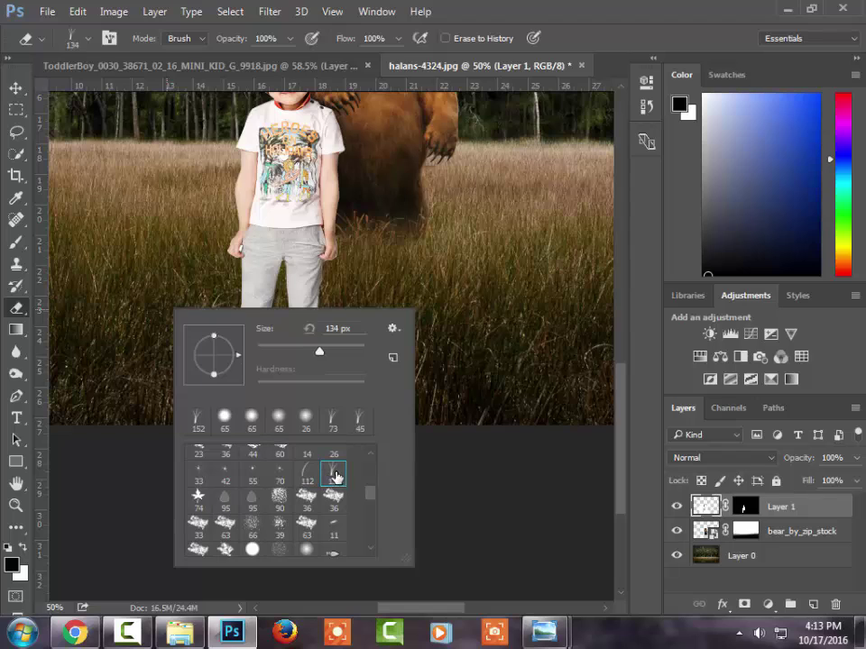
key("Return")
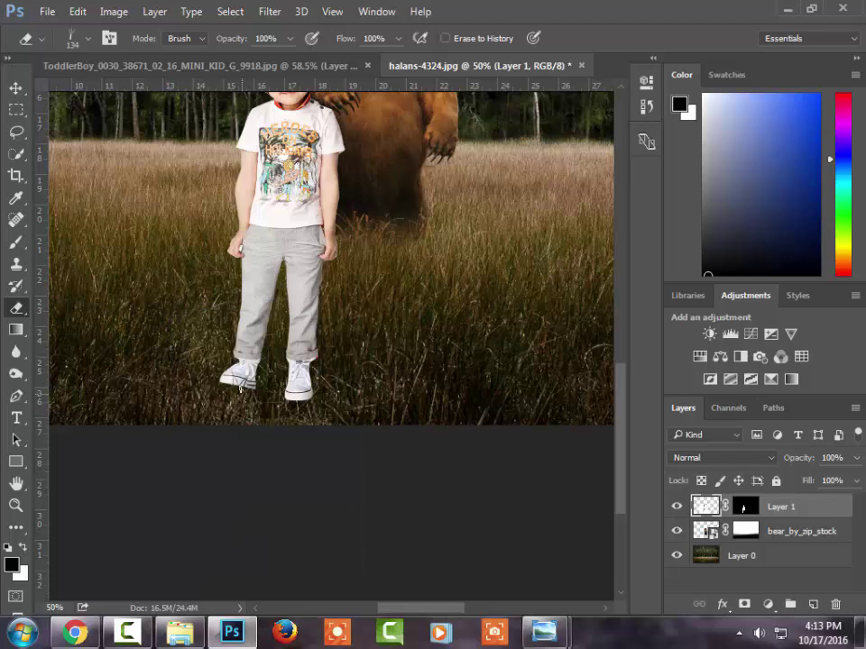
Erase along the bottoms of both shoes so grass blades overlap them
mouse_move(240, 390)
left_mouse_down()
mouse_move(227, 387)
mouse_move(235, 382)
left_mouse_up()
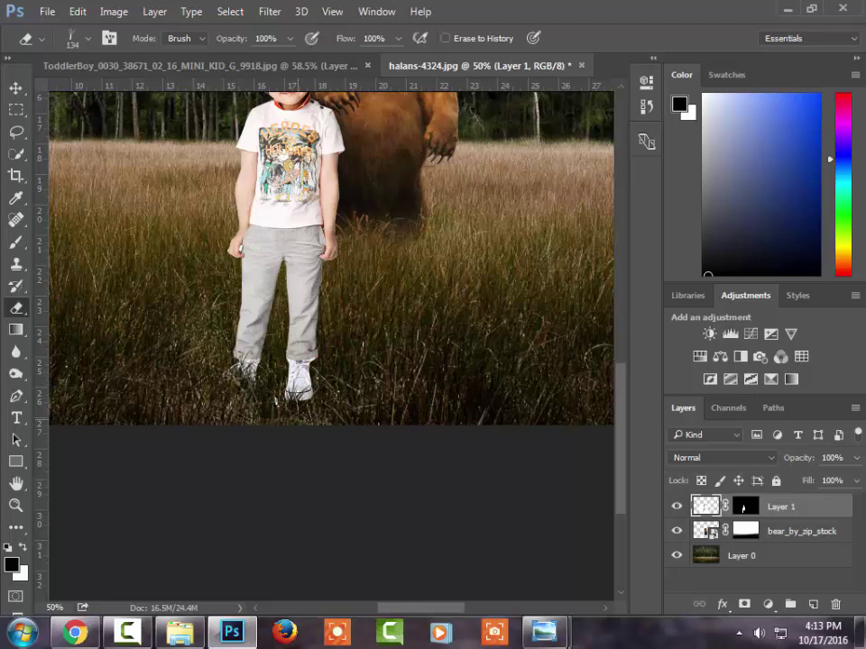
left_click_drag(312, 394, 287, 392)
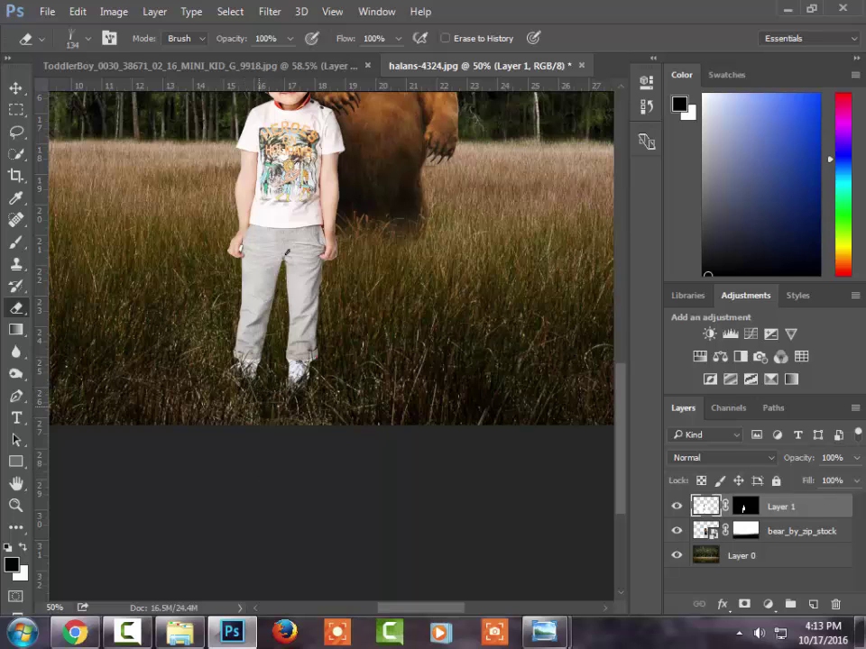
scroll(37, 258, "up", 2)
scroll(34, 288, "up", 2)
scroll(32, 307, "up", 2)
Darken the child's arms and face with the Burn tool
key("z")
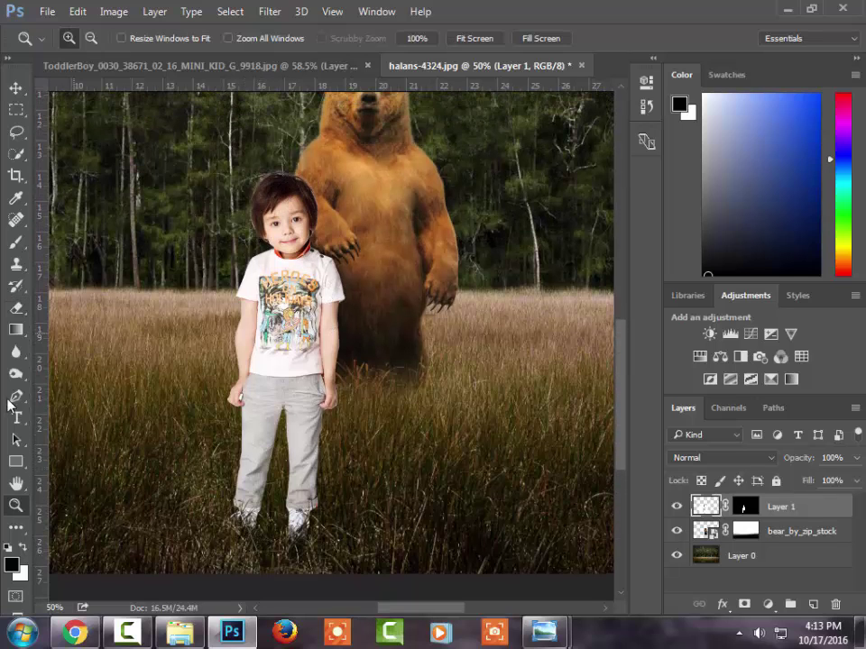
left_click(16, 354)
left_click(18, 375)
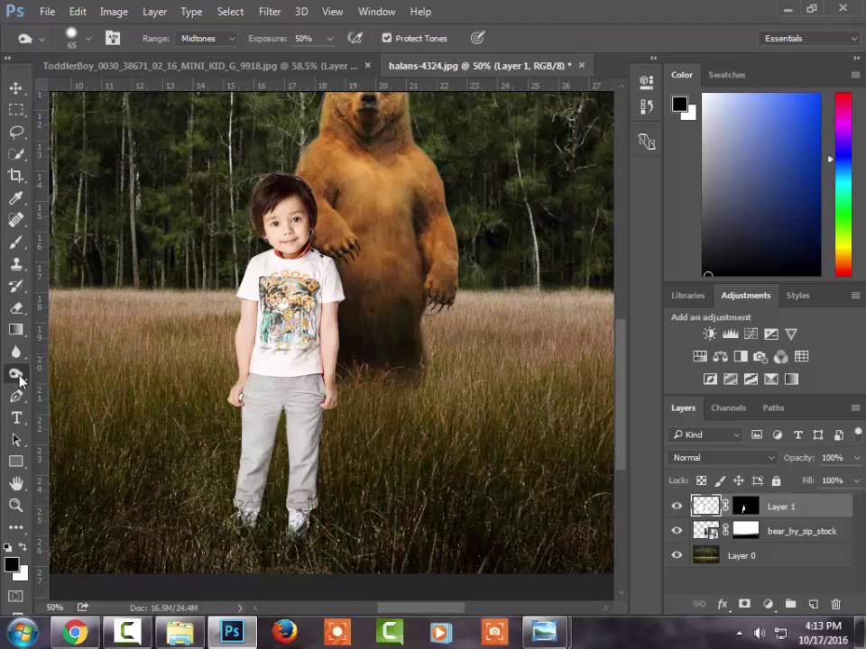
right_click(19, 378)
left_click(79, 392)
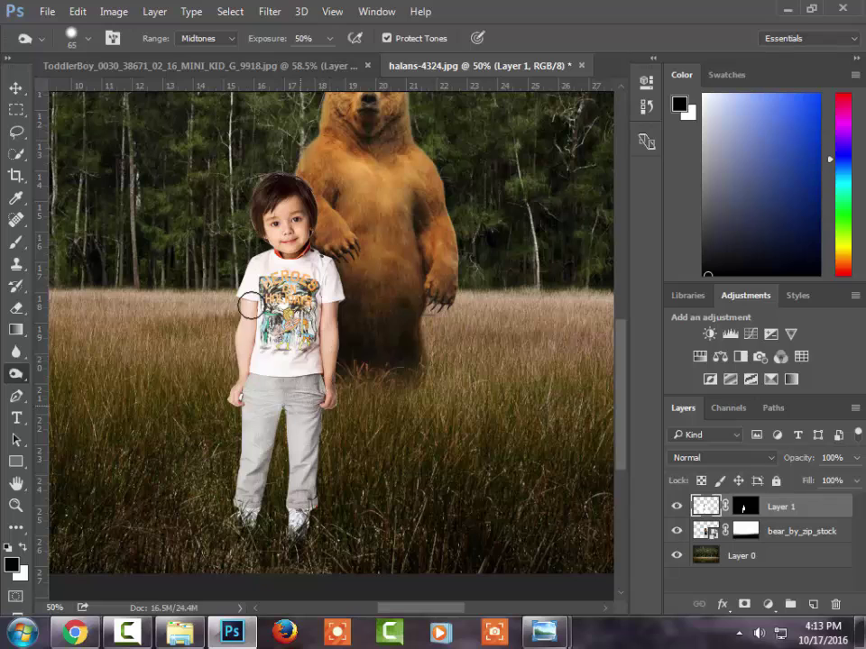
right_click(262, 359)
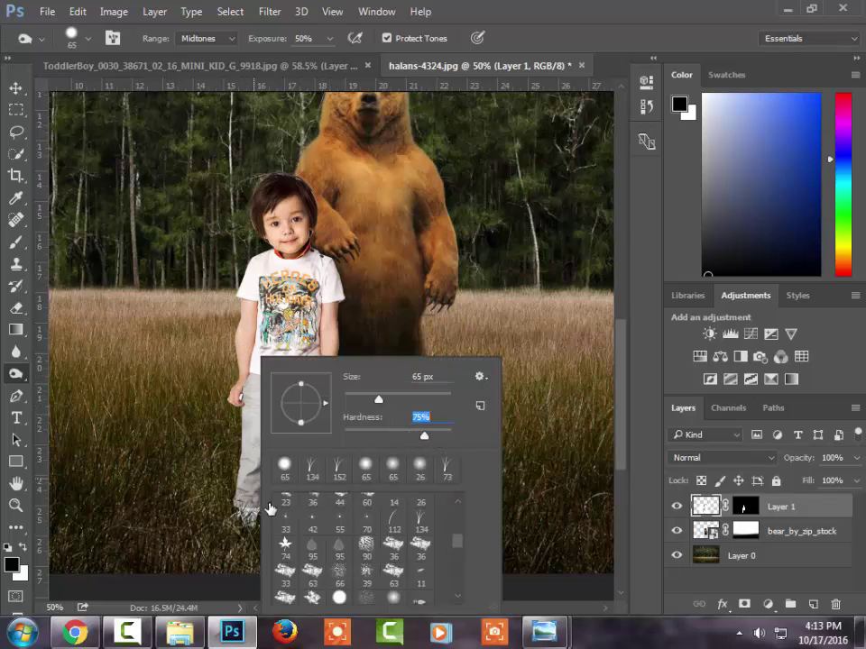
key("Return")
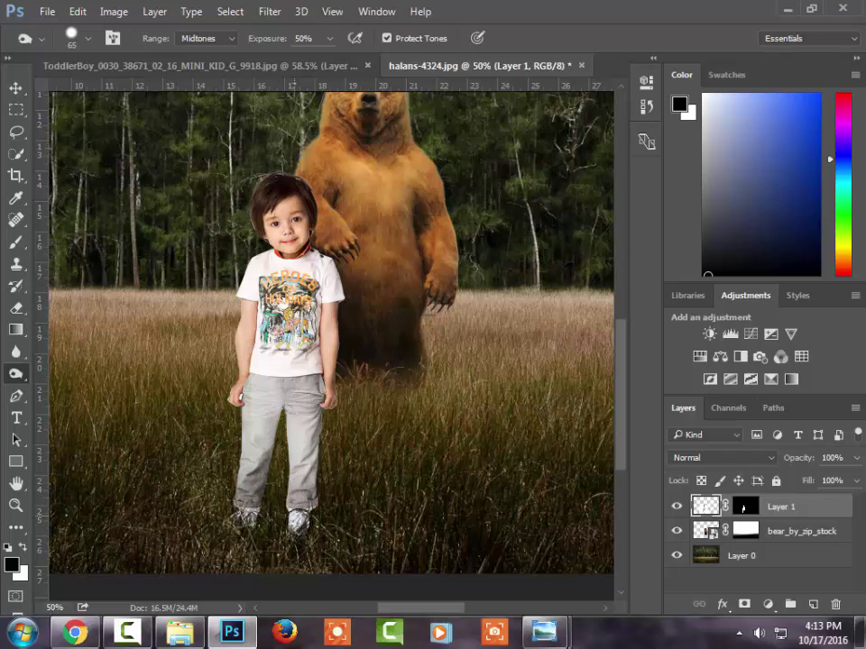
left_click_drag(325, 397, 328, 311)
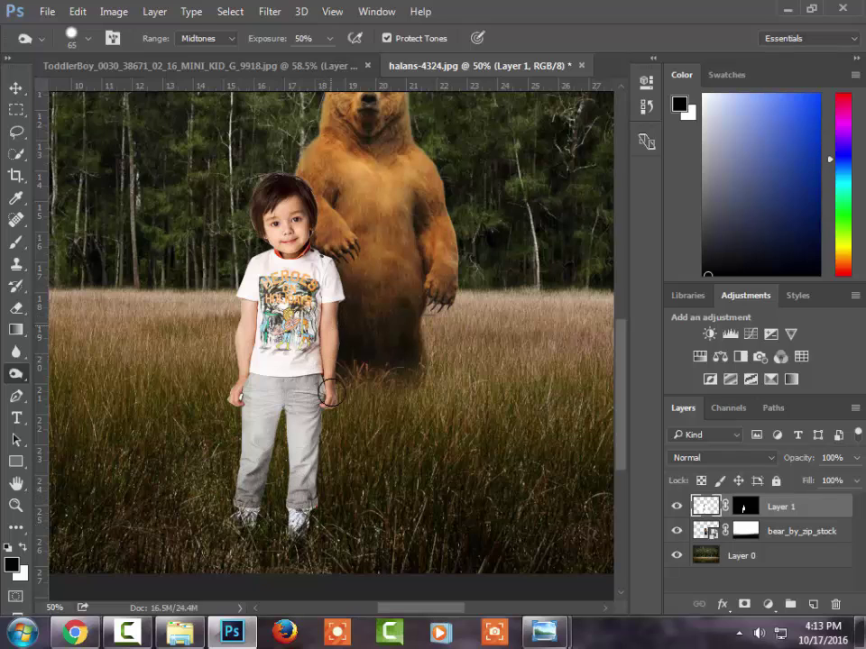
mouse_move(237, 384)
left_mouse_down()
mouse_move(262, 242)
mouse_move(300, 216)
mouse_move(274, 190)
mouse_move(293, 236)
left_mouse_up()
Rasterize the bear layer and lighten its chest fur with the Dodge tool
scroll(348, 313, "up", 4)
scroll(376, 357, "up", 1)
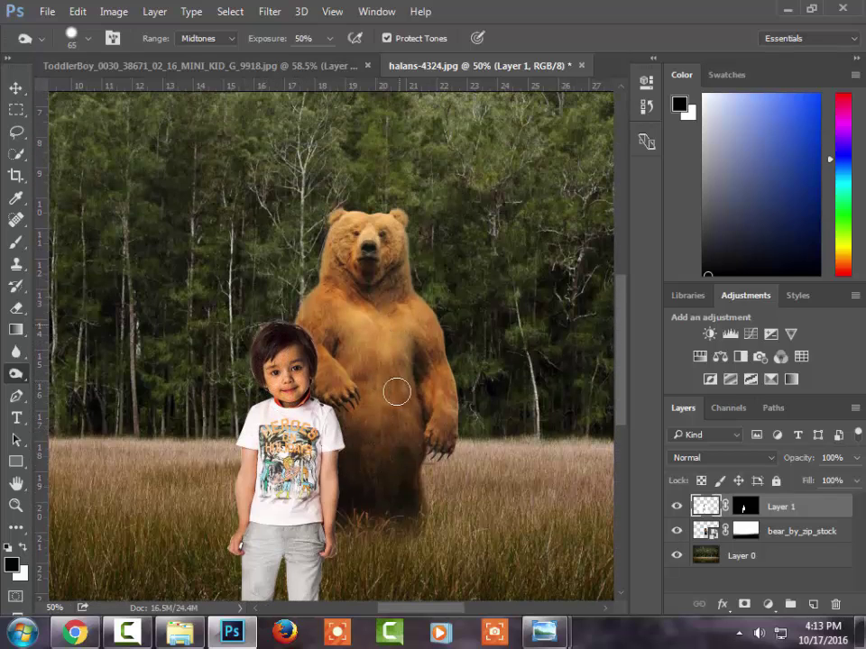
left_click(703, 532)
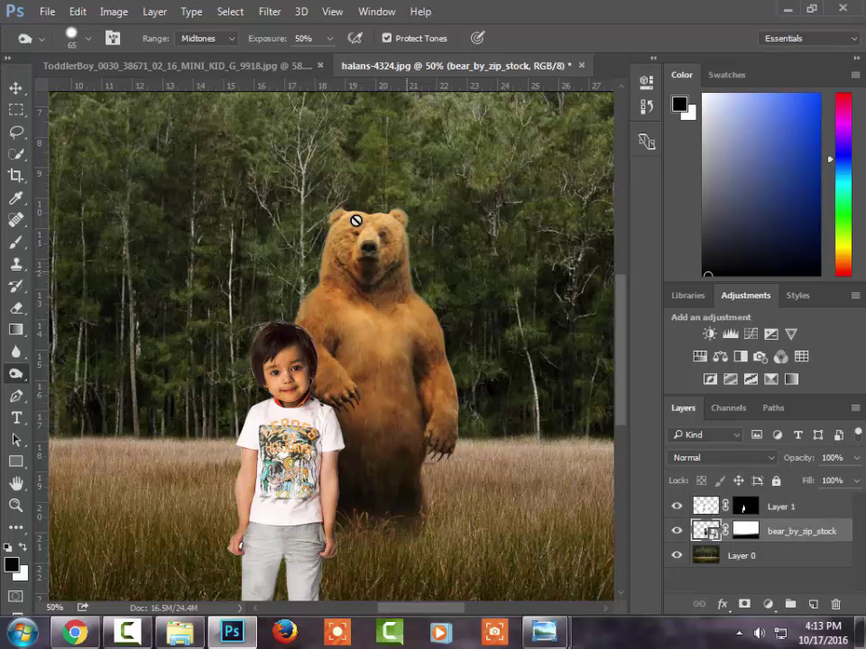
left_click(363, 261)
left_click(425, 254)
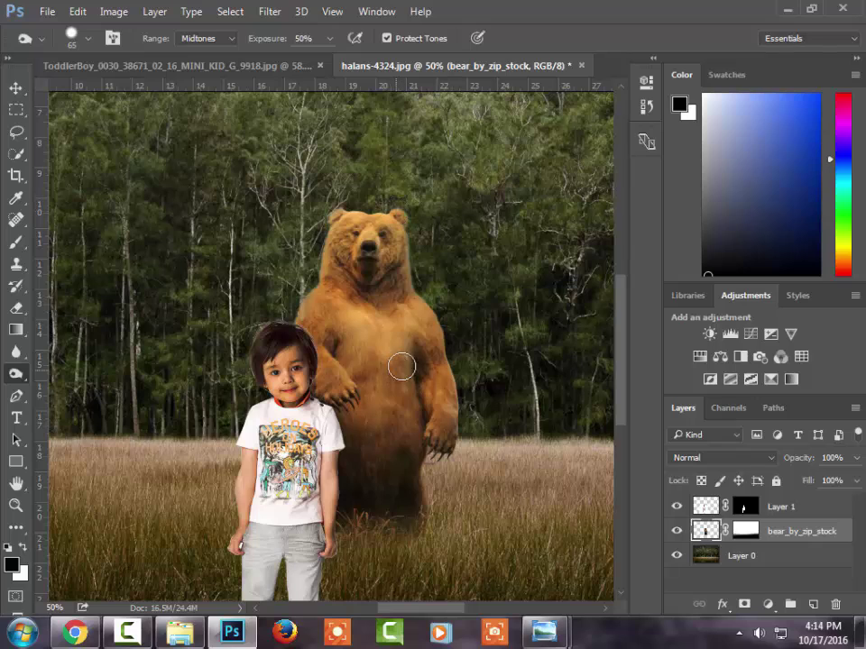
mouse_move(405, 297)
left_mouse_down()
mouse_move(351, 351)
mouse_move(348, 305)
mouse_move(348, 367)
mouse_move(410, 344)
mouse_move(443, 402)
mouse_move(403, 481)
left_mouse_up()
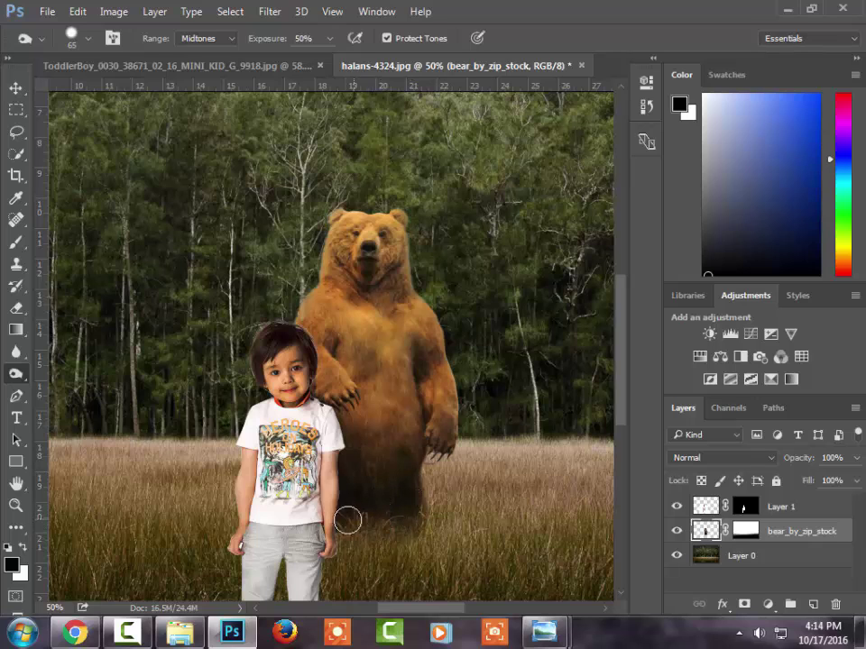
On the child's layer, dodge his face and chin to brighten them
scroll(284, 531, "down", 2)
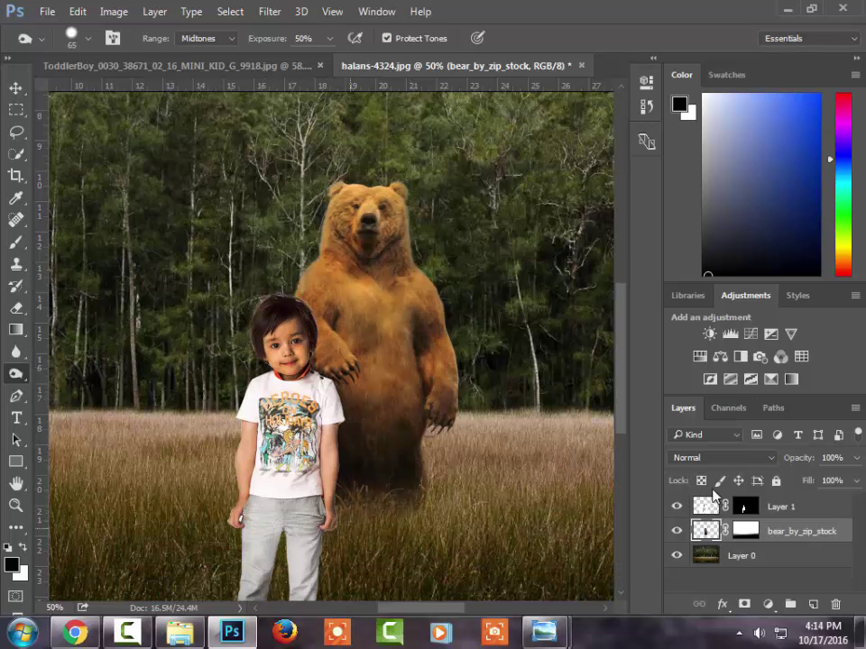
left_click(697, 510)
scroll(261, 460, "down", 1)
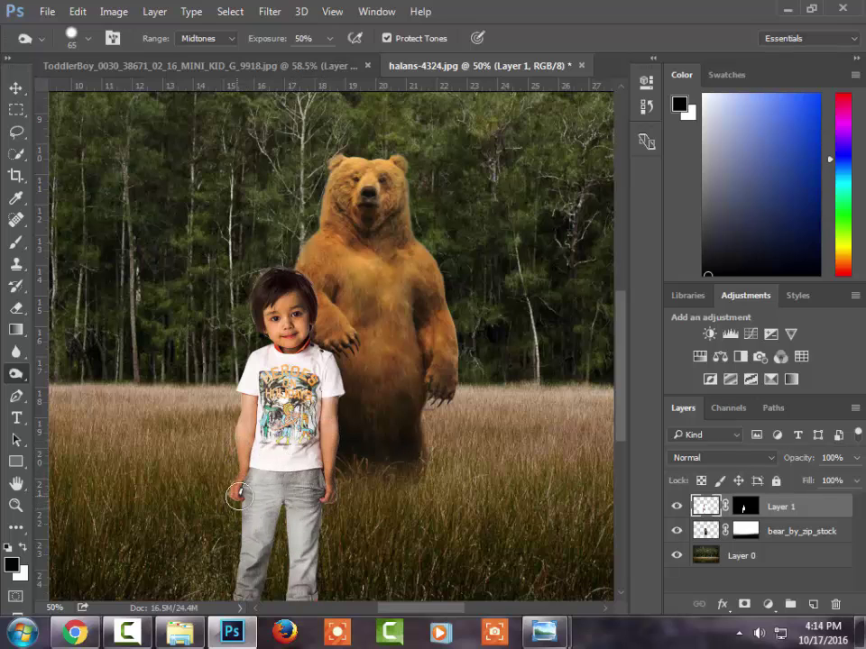
scroll(289, 390, "up", 3)
scroll(289, 389, "up", 1)
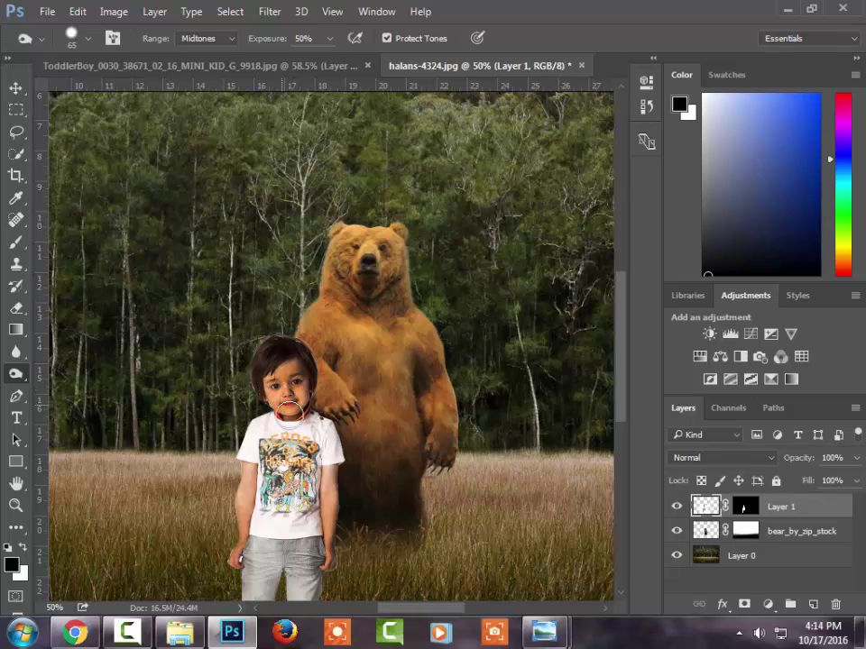
left_click_drag(289, 408, 315, 408)
Crop the composite to about 32 × 27.2 in, trimming both side edges
key("z")
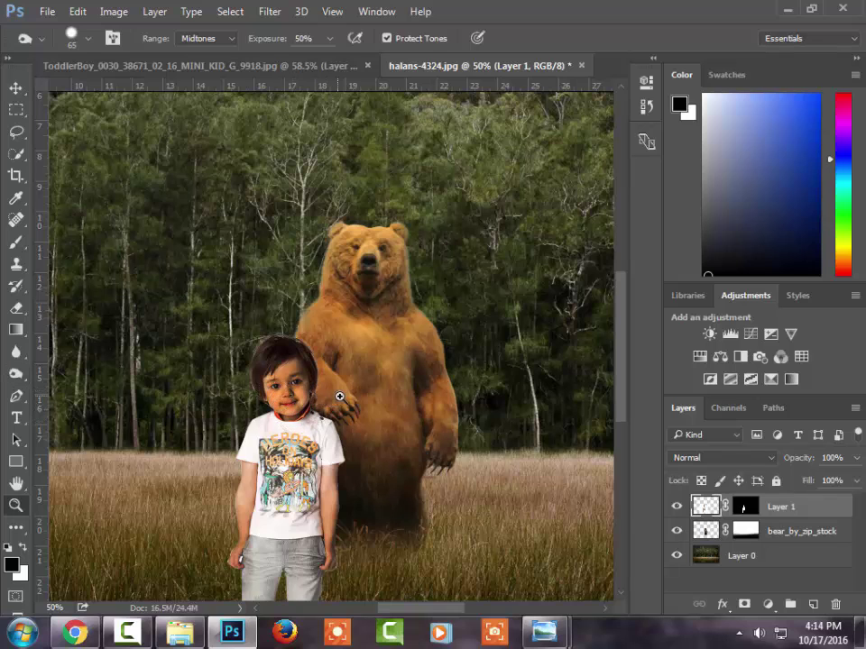
right_click(348, 398)
left_click(353, 408)
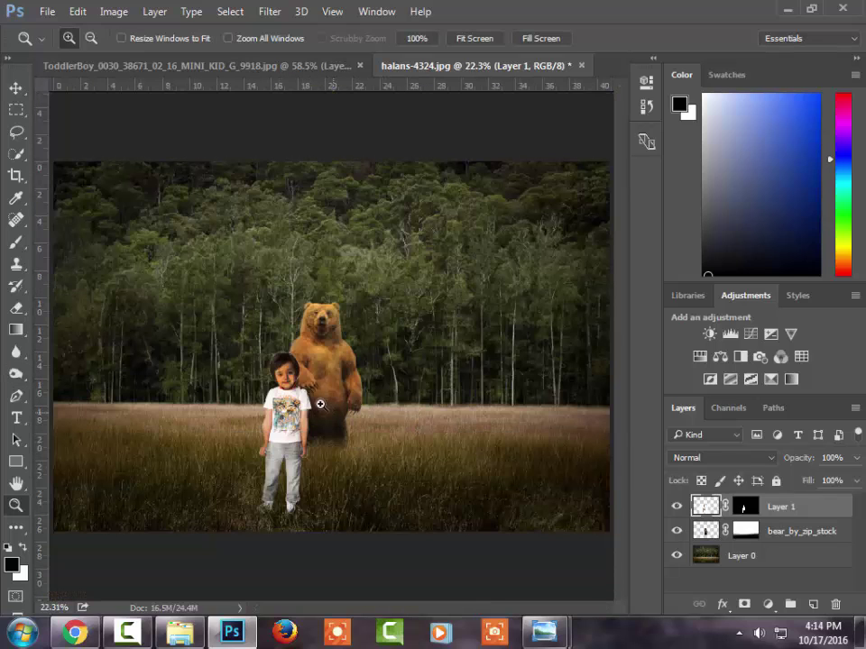
left_click(318, 403)
left_click(306, 400)
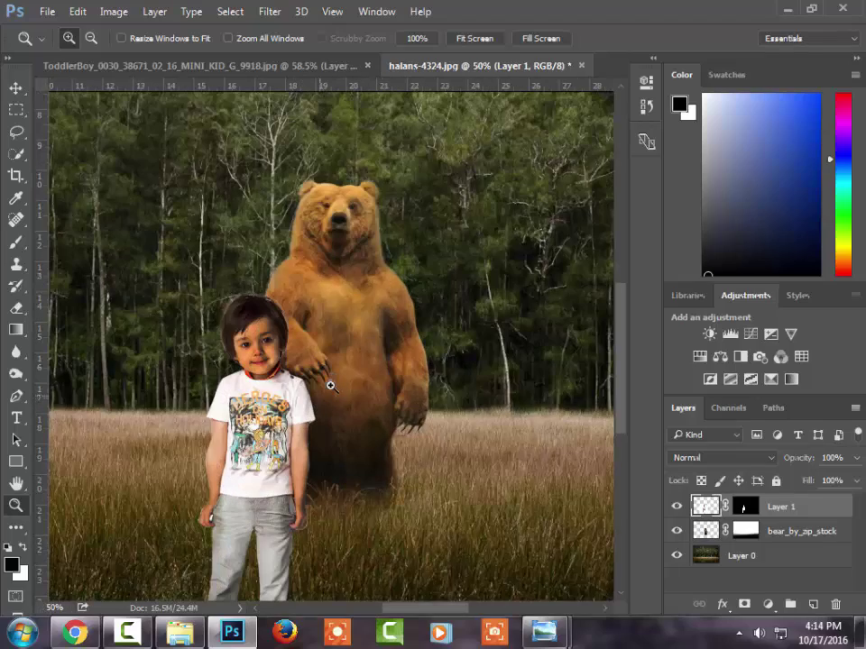
scroll(334, 386, "up", 5)
right_click(304, 352)
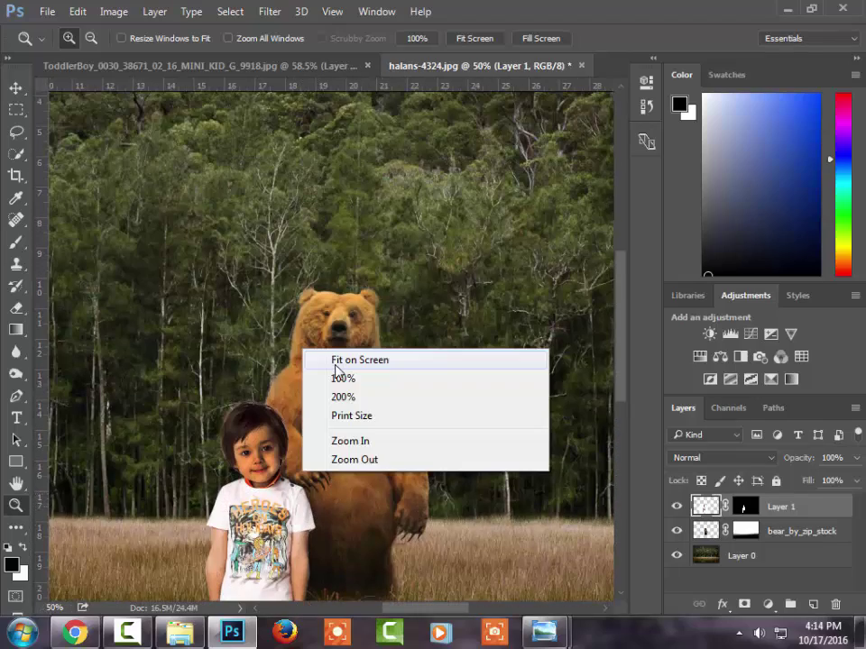
left_click(336, 362)
left_click(17, 176)
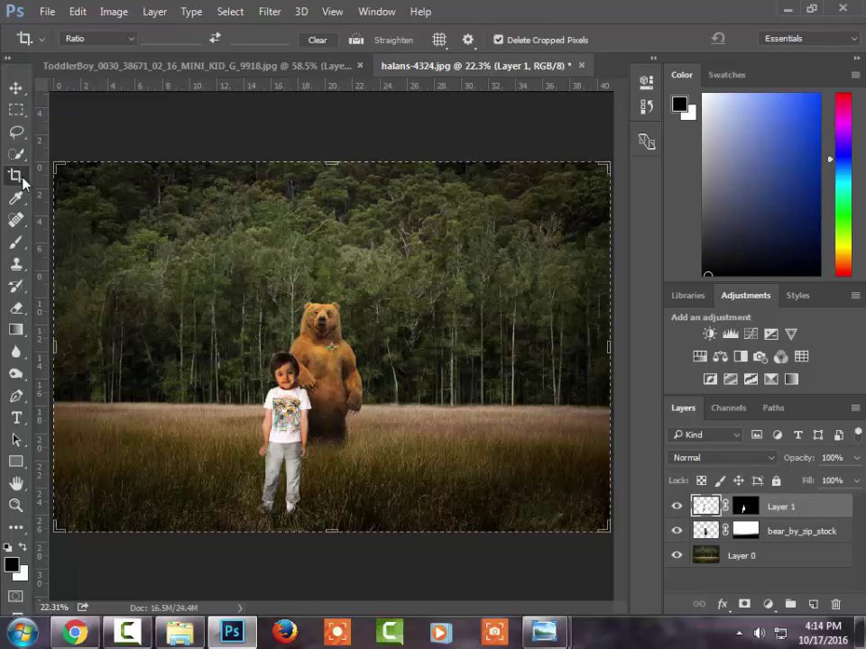
mouse_move(116, 167)
left_mouse_down()
mouse_move(552, 545)
mouse_move(541, 529)
left_mouse_up()
key("Return")
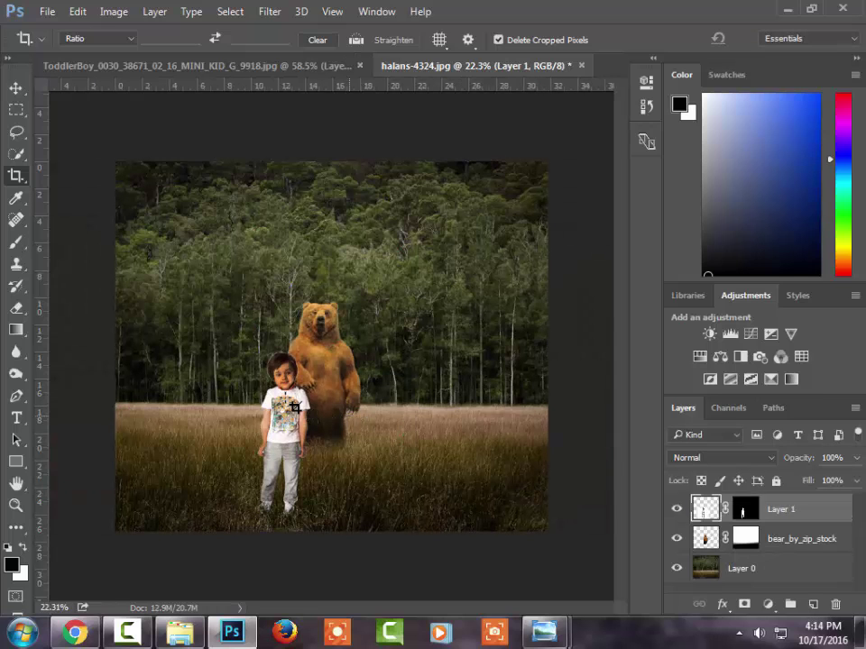
Zoom in and out to inspect the cropped composite around the child and bear
key("z")
left_click(285, 394)
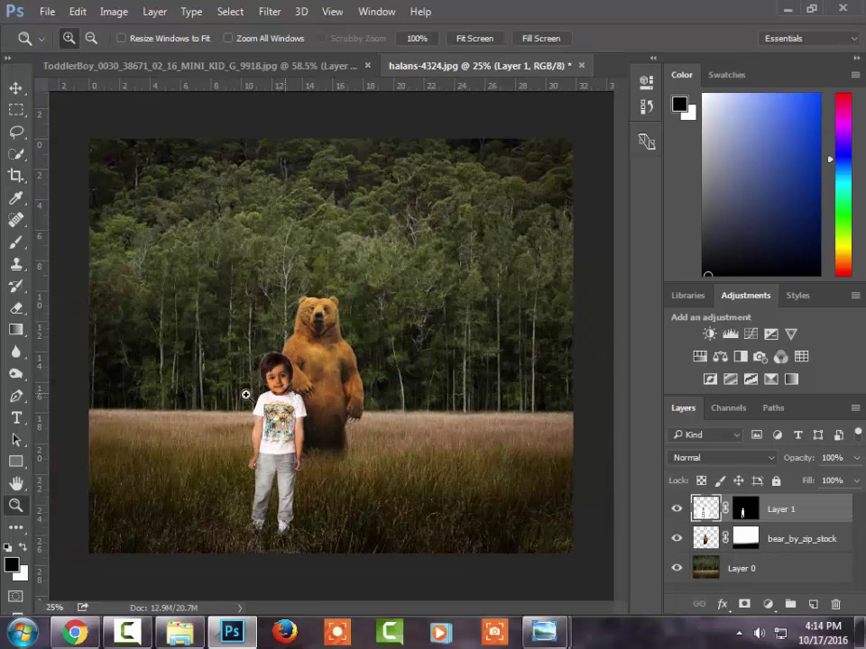
left_click(270, 392)
right_click(357, 397)
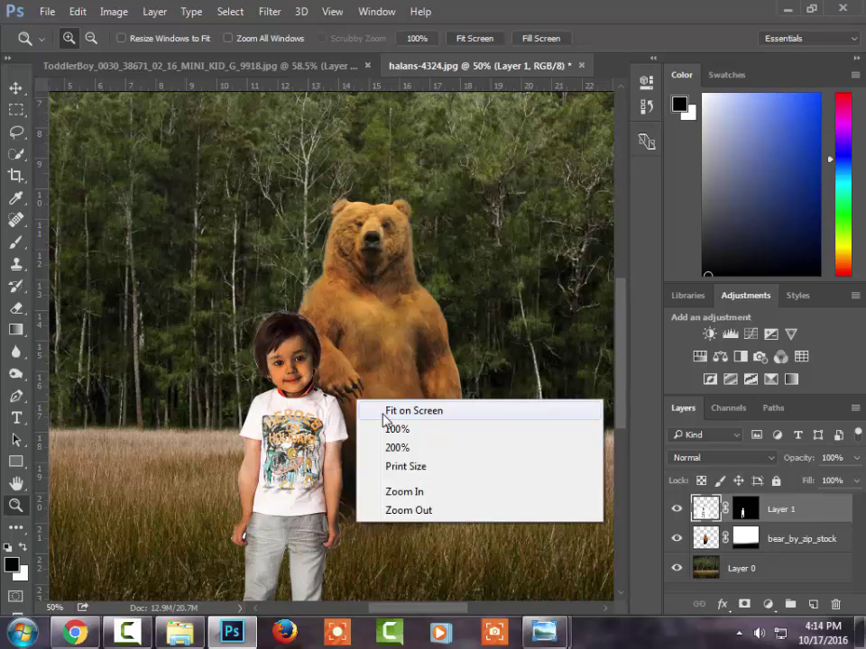
left_click(381, 410)
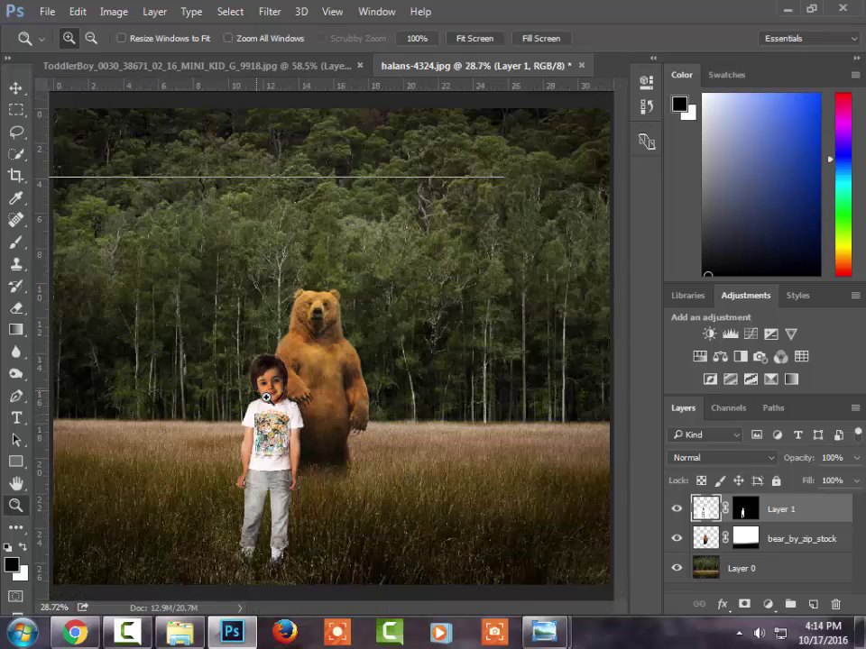
left_click(325, 460)
scroll(356, 465, "down", 2)
scroll(316, 315, "down", 4)
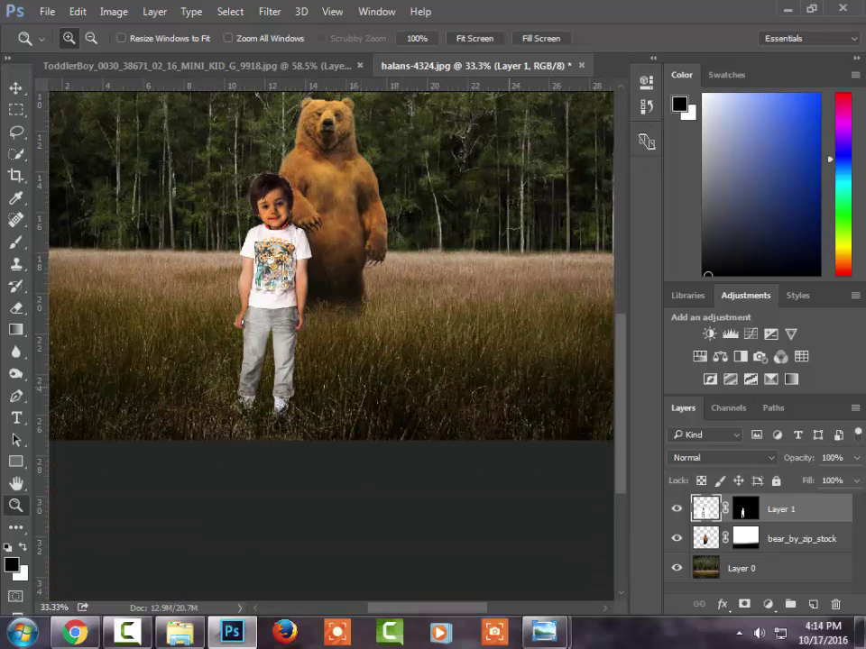
Give the child a 22% opacity, 43 px drop shadow and split it onto its own layer
left_click(721, 604)
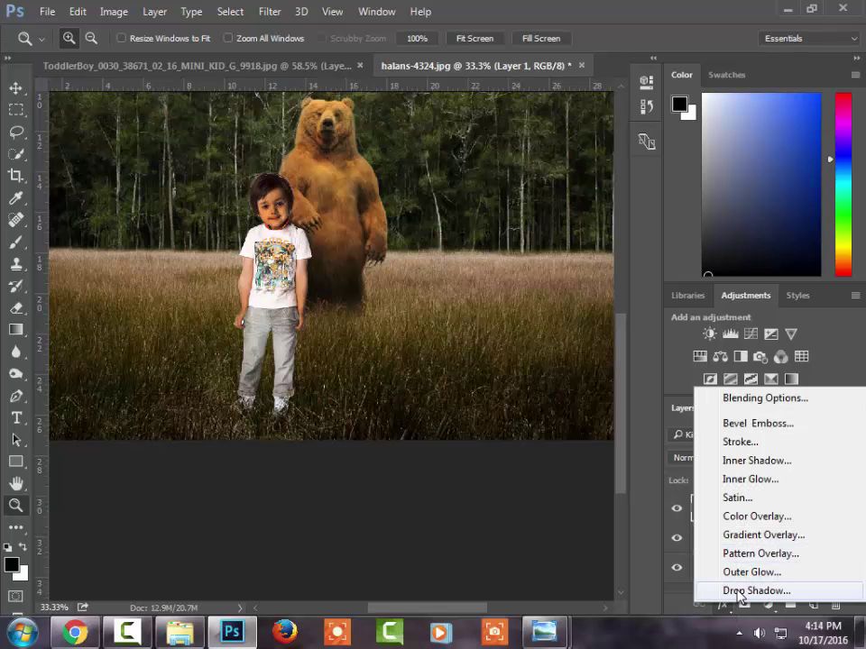
left_click(738, 591)
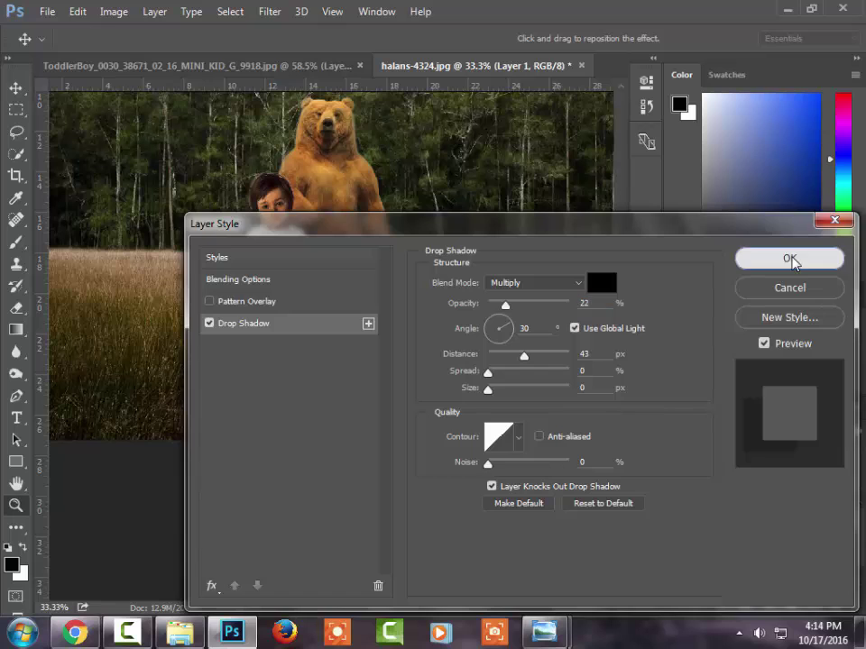
left_click(790, 259)
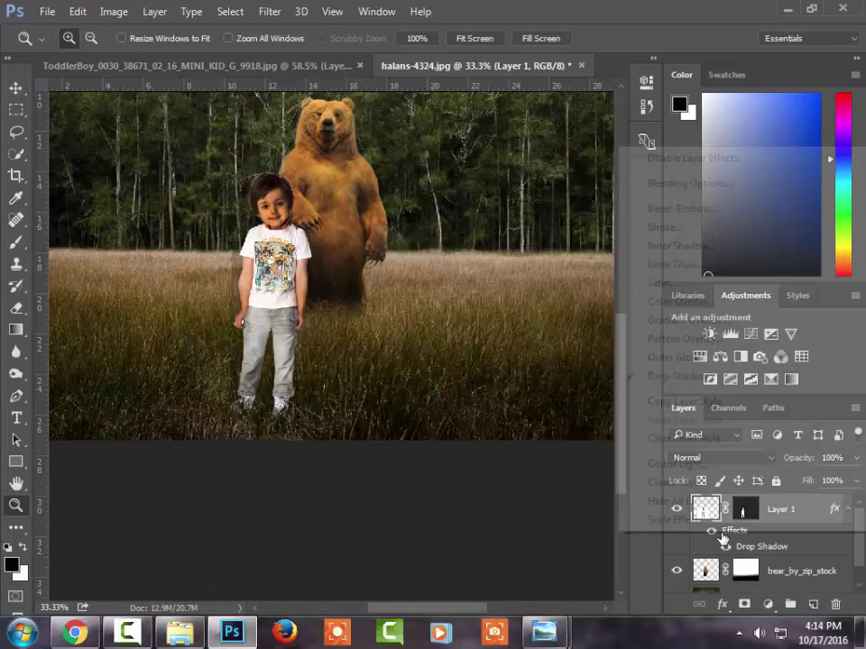
right_click(721, 535)
left_click(702, 485)
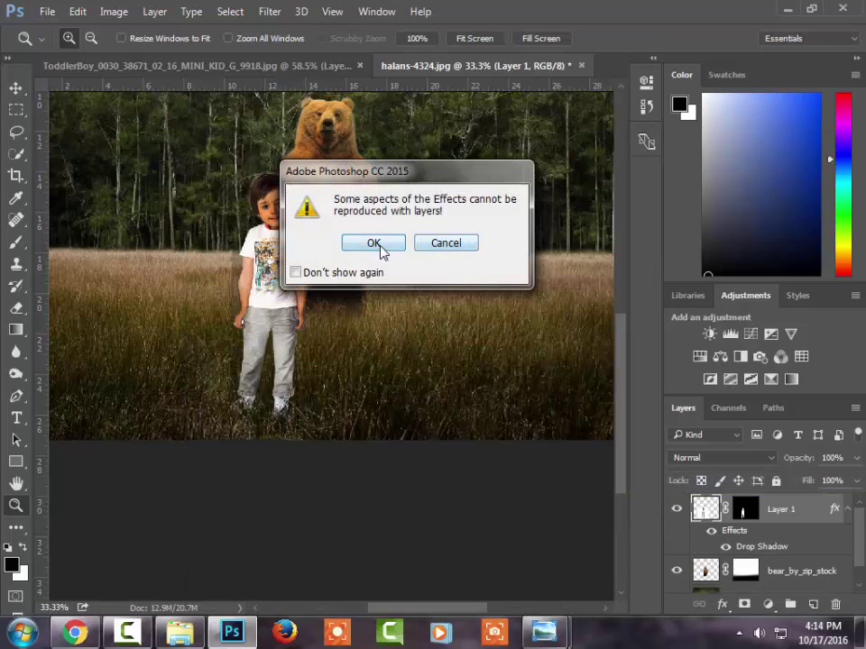
left_click(377, 244)
Rotate the child's shadow layer about -168° so it falls across the grass
left_click(721, 538)
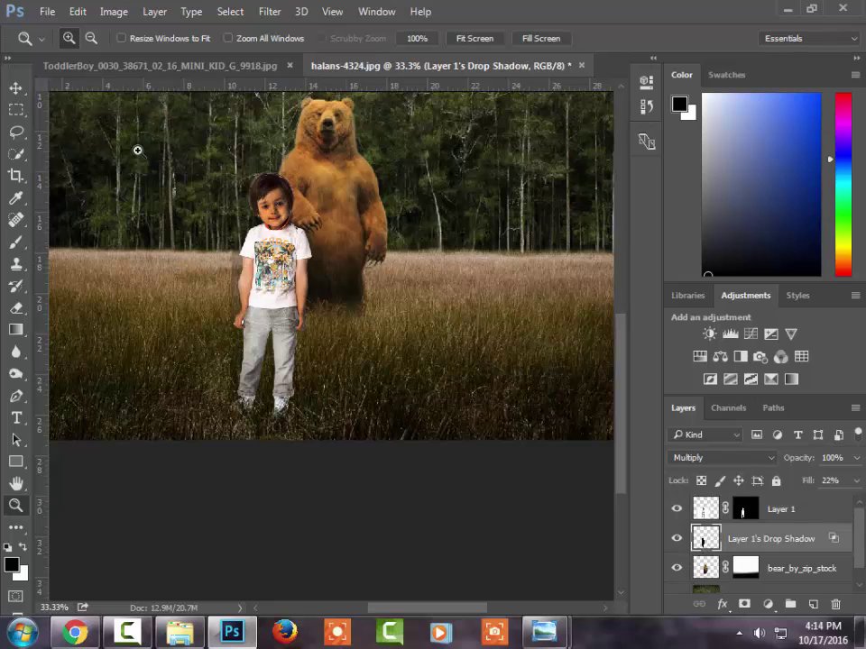
left_click(16, 110)
right_click(171, 305)
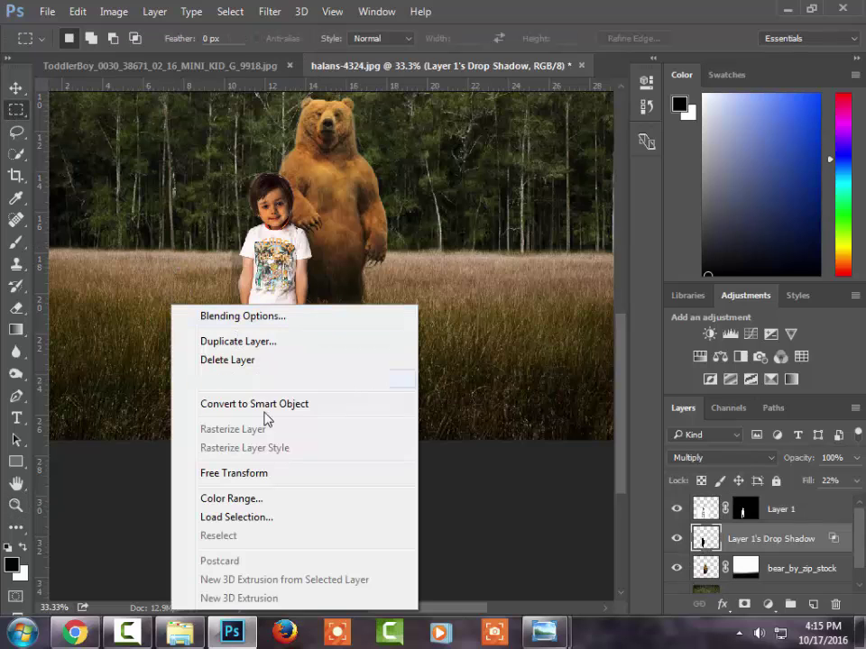
left_click(255, 474)
mouse_move(207, 167)
left_mouse_down()
mouse_move(296, 458)
mouse_move(299, 446)
left_mouse_up()
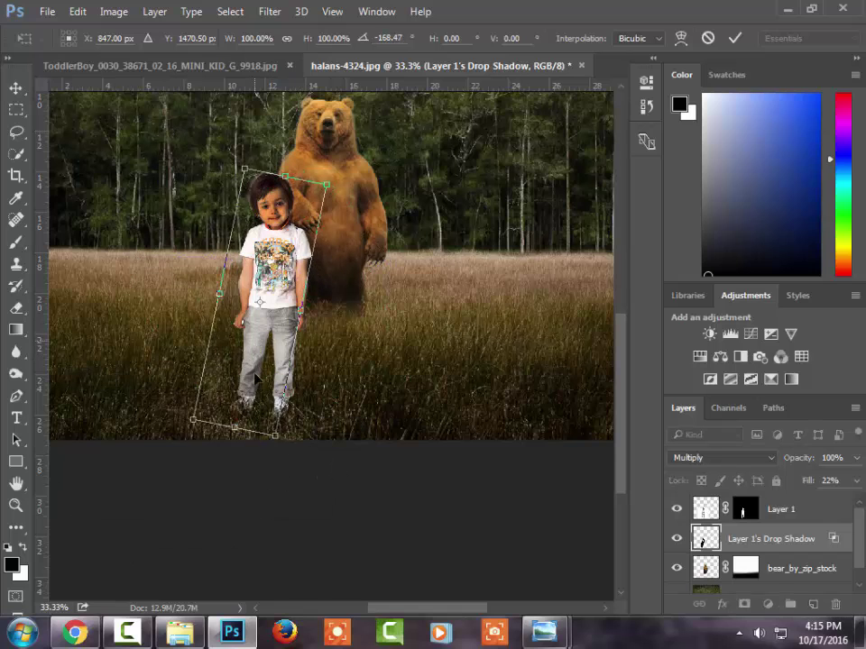
left_click_drag(198, 304, 225, 535)
key("Return")
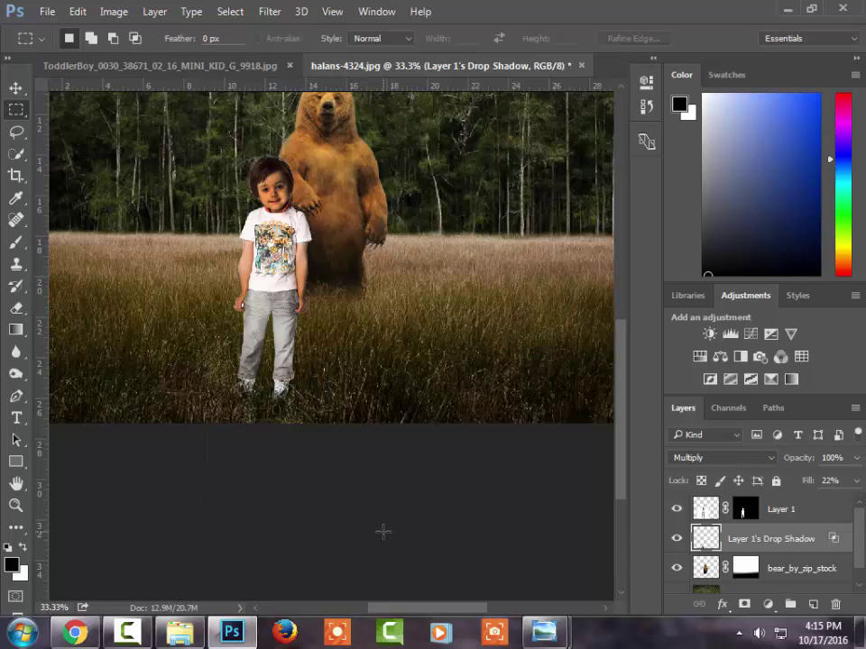
scroll(406, 487, "up", 1)
scroll(426, 447, "up", 3)
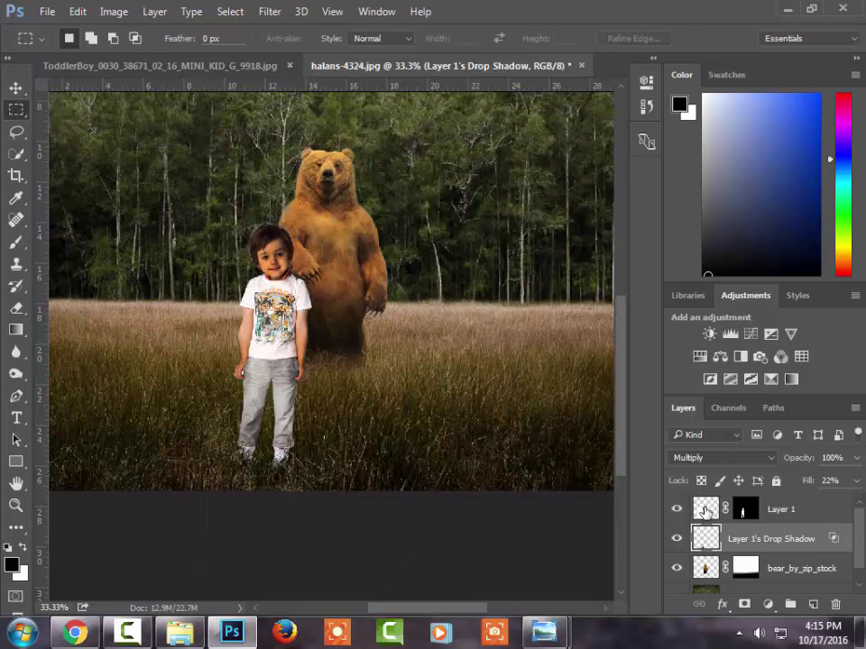
Add a drop shadow to the bear layer and split it onto its own layer
left_click(706, 512)
left_click(709, 568)
left_click(721, 604)
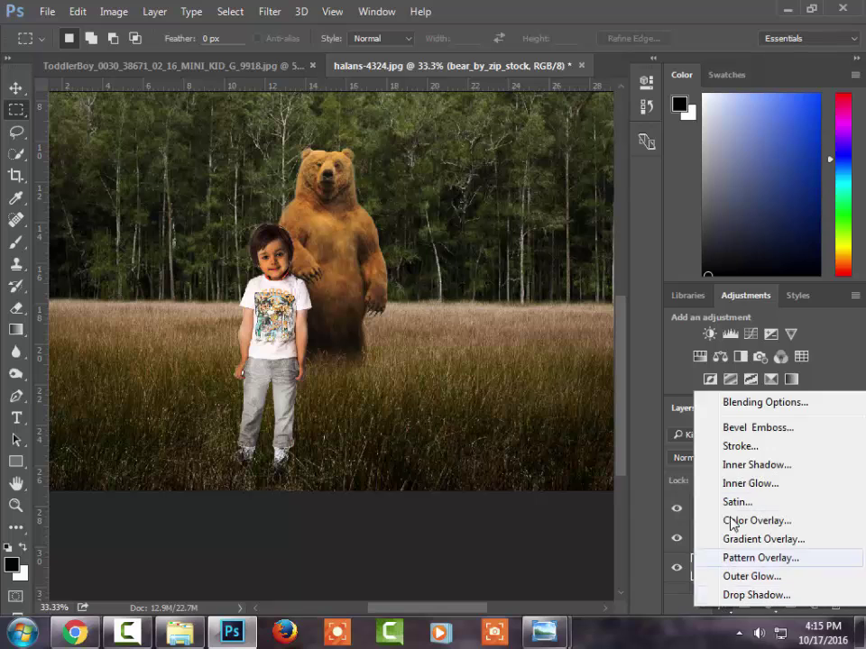
left_click(739, 596)
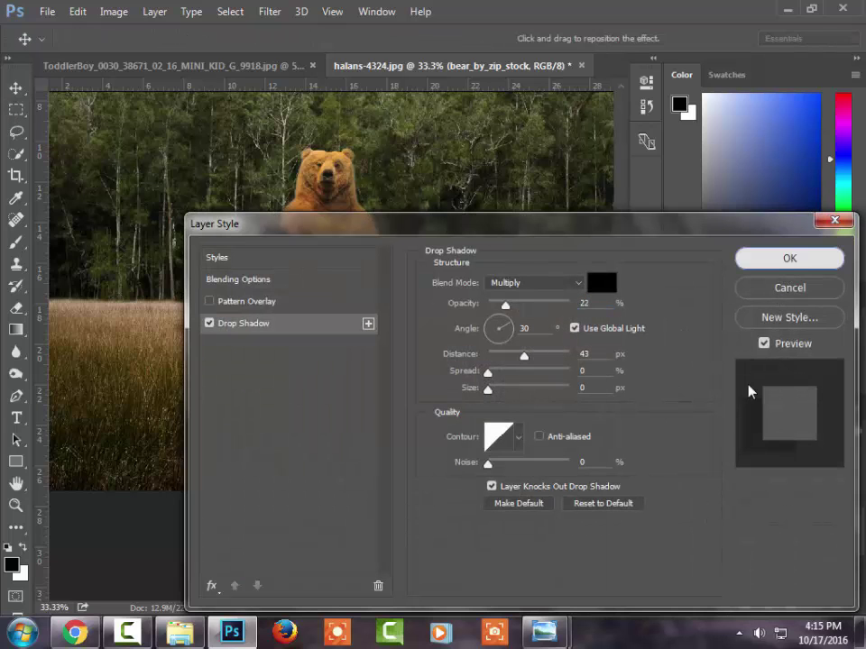
left_click(787, 260)
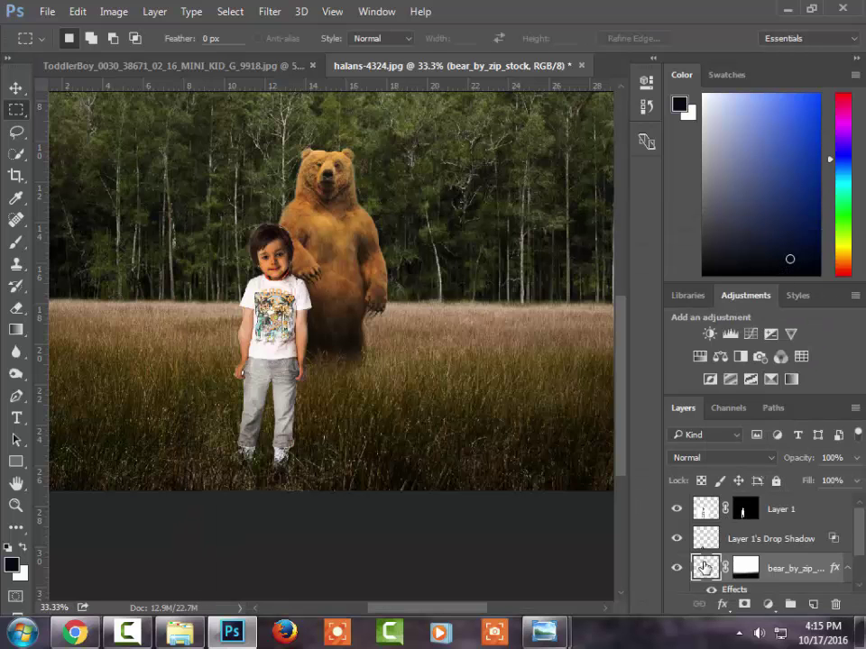
scroll(712, 565, "down", 1)
right_click(712, 565)
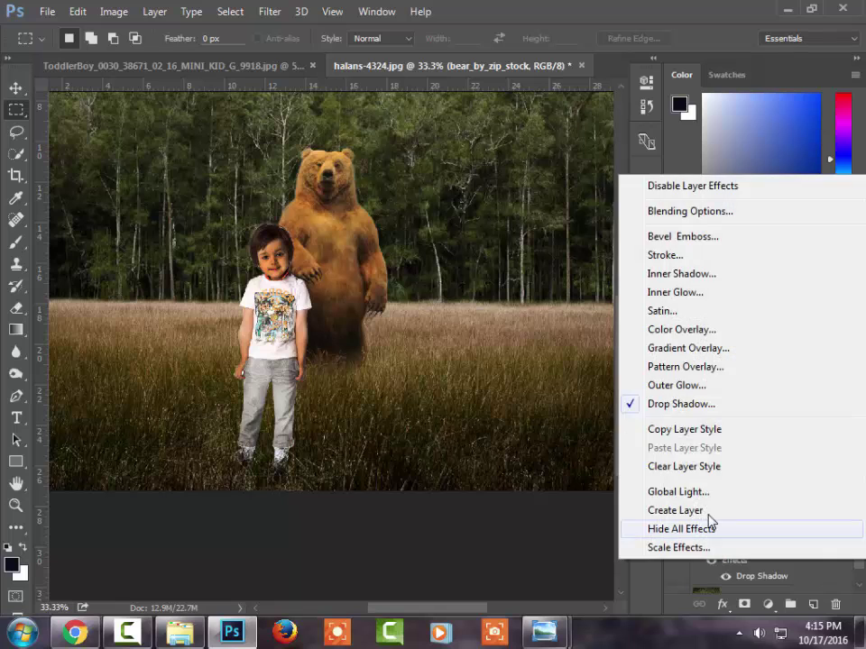
left_click(711, 508)
left_click(394, 253)
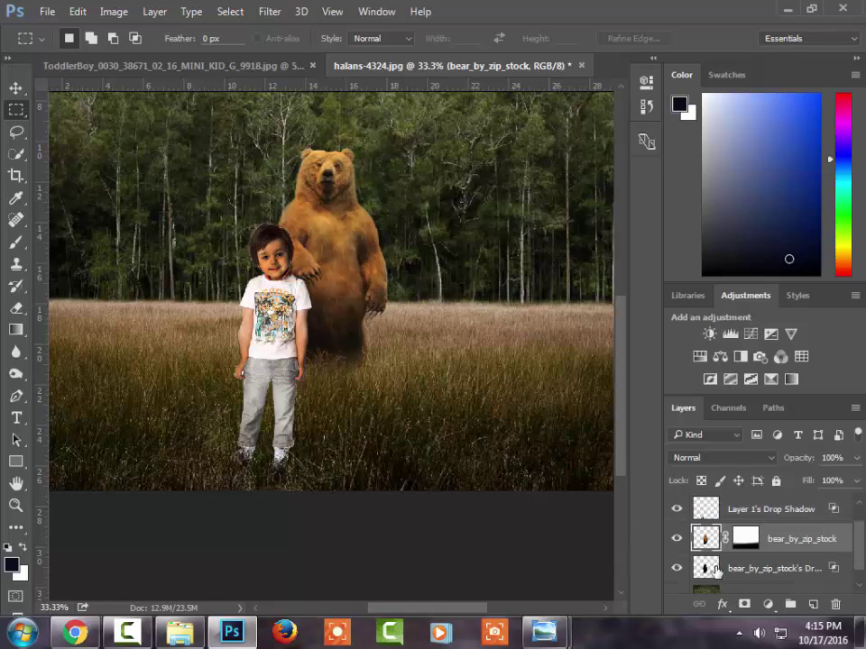
Rotate the bear's shadow about -168° and move it beneath the bear onto the grass
left_click(719, 568)
right_click(306, 191)
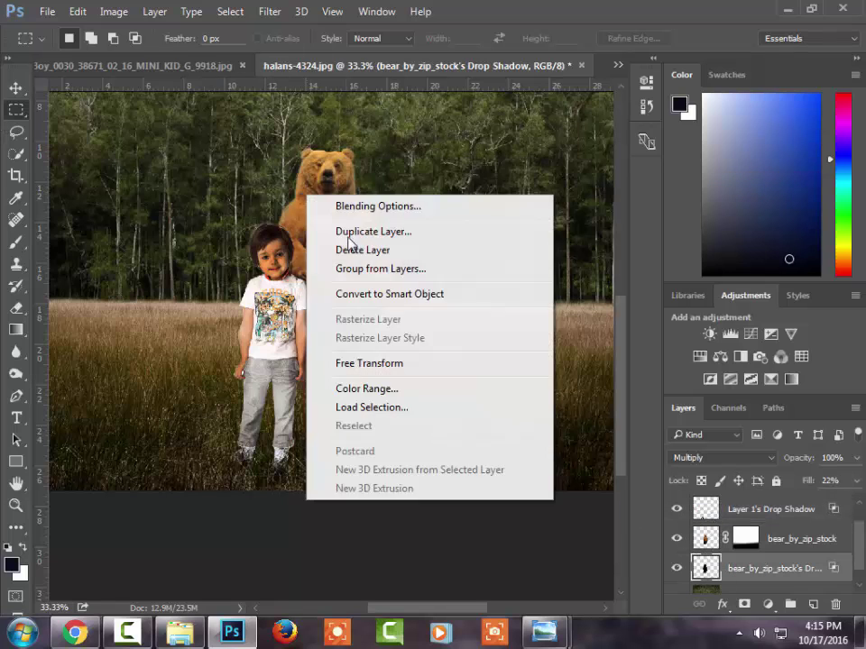
left_click(352, 360)
mouse_move(198, 100)
left_mouse_down()
mouse_move(385, 376)
mouse_move(396, 357)
left_mouse_up()
mouse_move(329, 342)
left_mouse_down()
mouse_move(332, 469)
mouse_move(320, 467)
left_mouse_up()
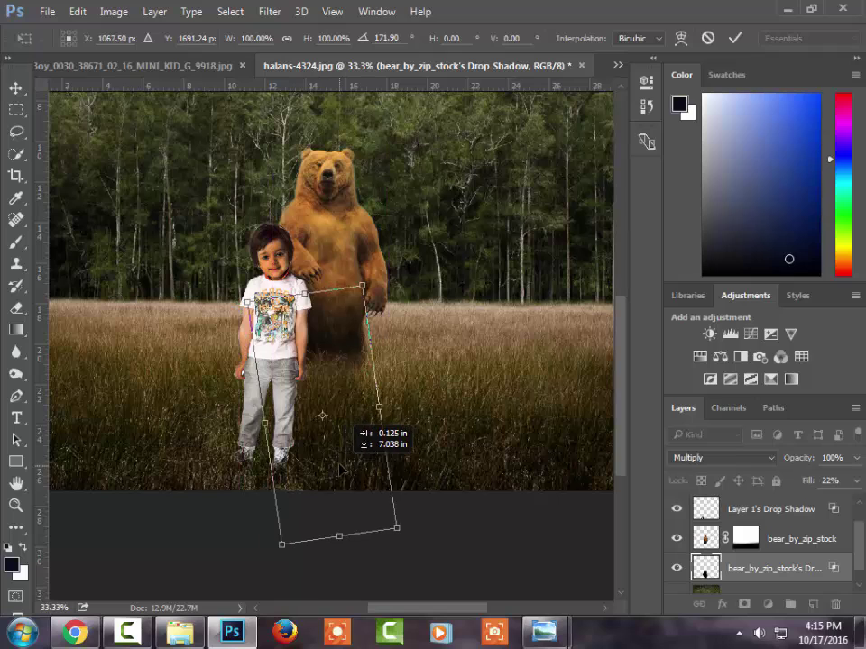
mouse_move(405, 415)
left_mouse_down()
mouse_move(457, 431)
mouse_move(455, 444)
left_mouse_up()
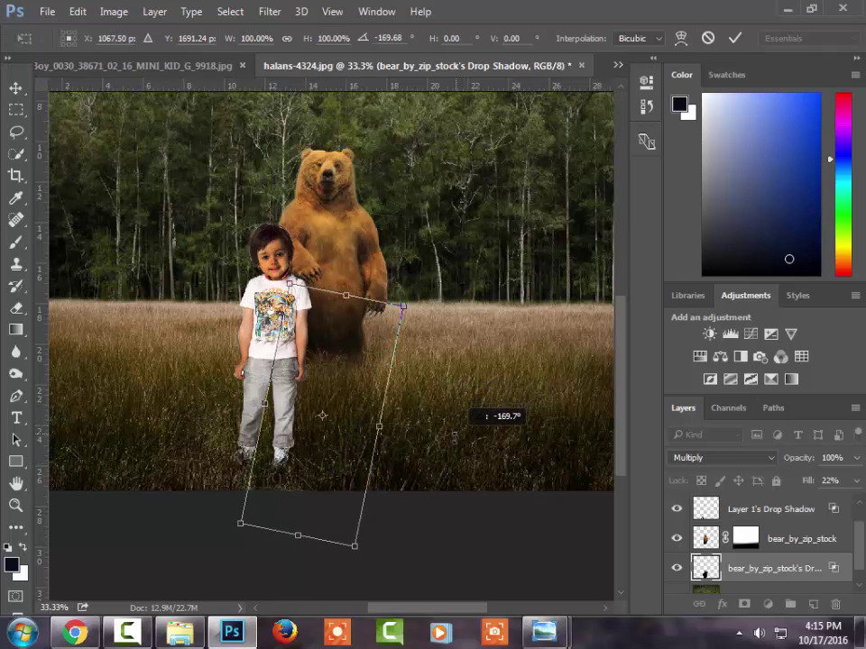
mouse_move(340, 435)
left_mouse_down()
mouse_move(341, 445)
mouse_move(331, 443)
left_mouse_up()
key("Return")
key("m")
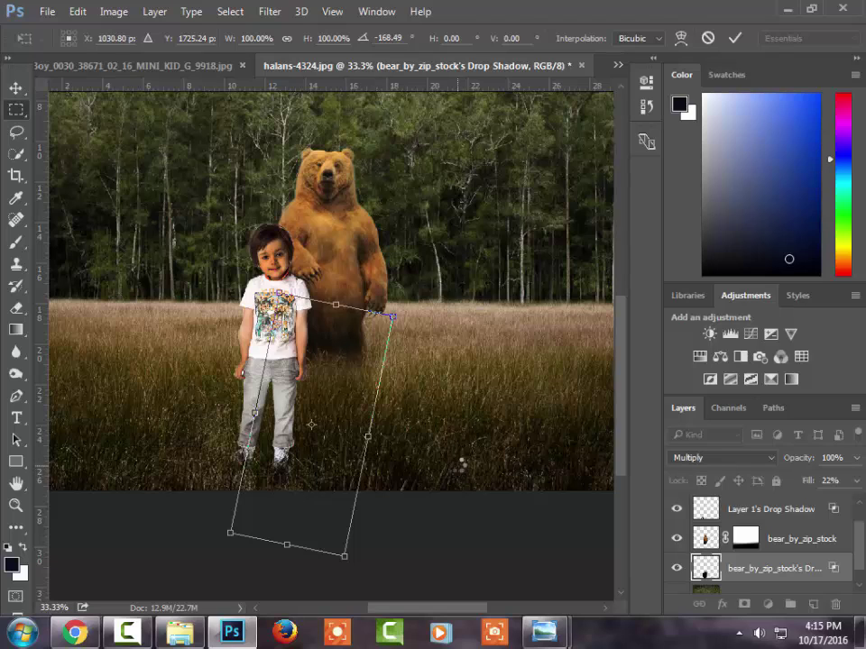
scroll(773, 595, "down", 1)
left_click(756, 582)
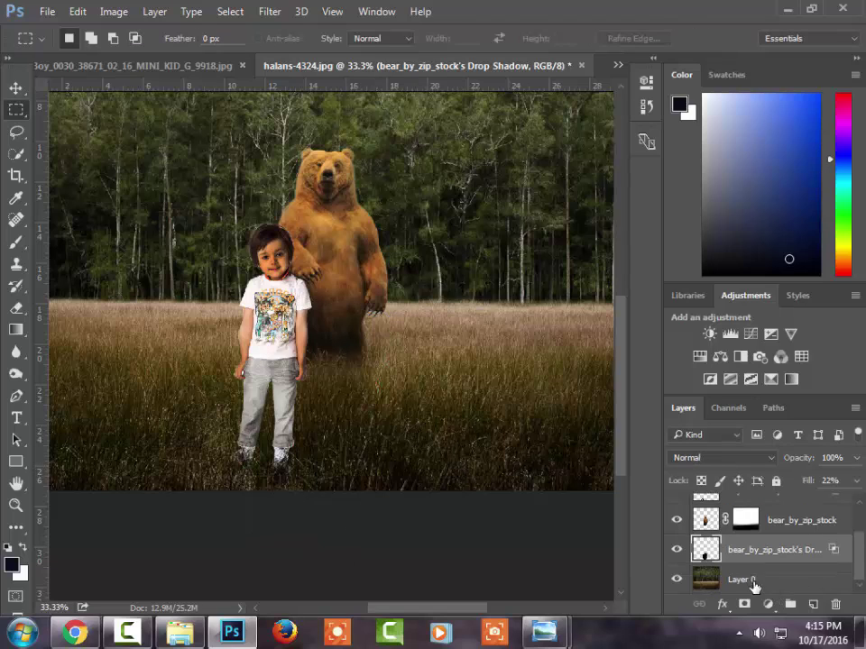
Fetch the 0c3f4c4f61f00c (1) sparks image from D:\walpaper and drag it into the composite
left_click(179, 631)
left_click(11, 33)
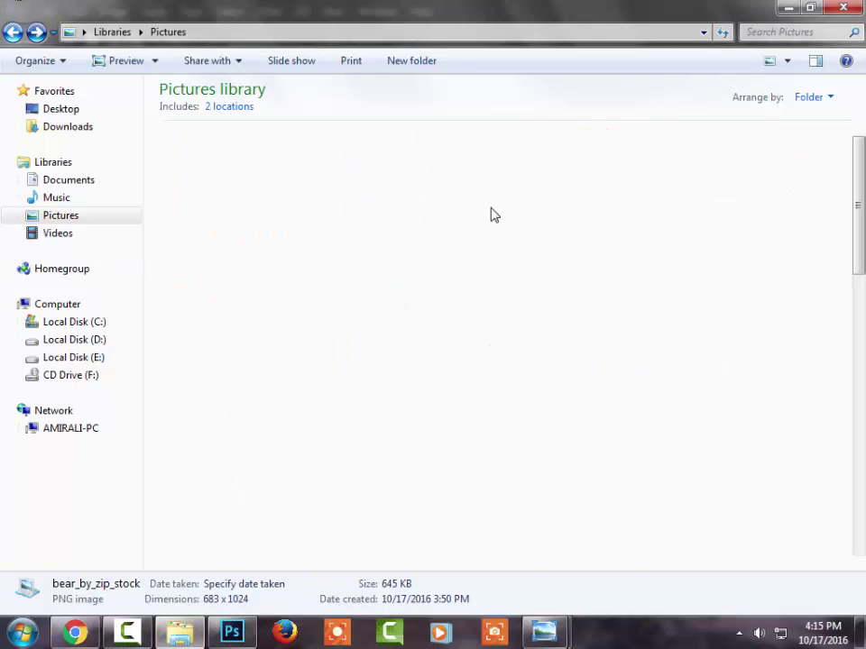
left_click(88, 341)
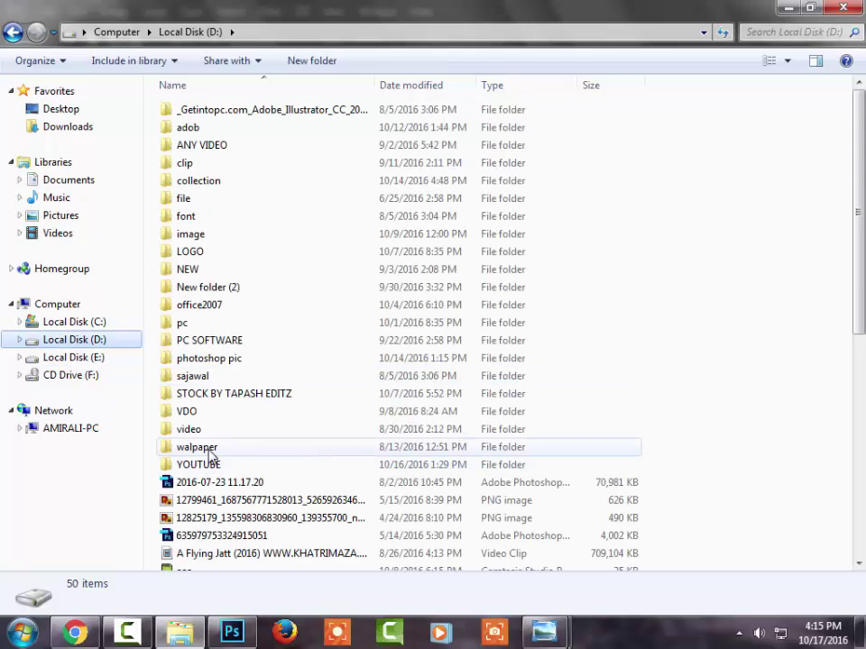
double_click(208, 449)
mouse_move(591, 141)
left_mouse_down()
mouse_move(451, 413)
mouse_move(318, 348)
left_mouse_up()
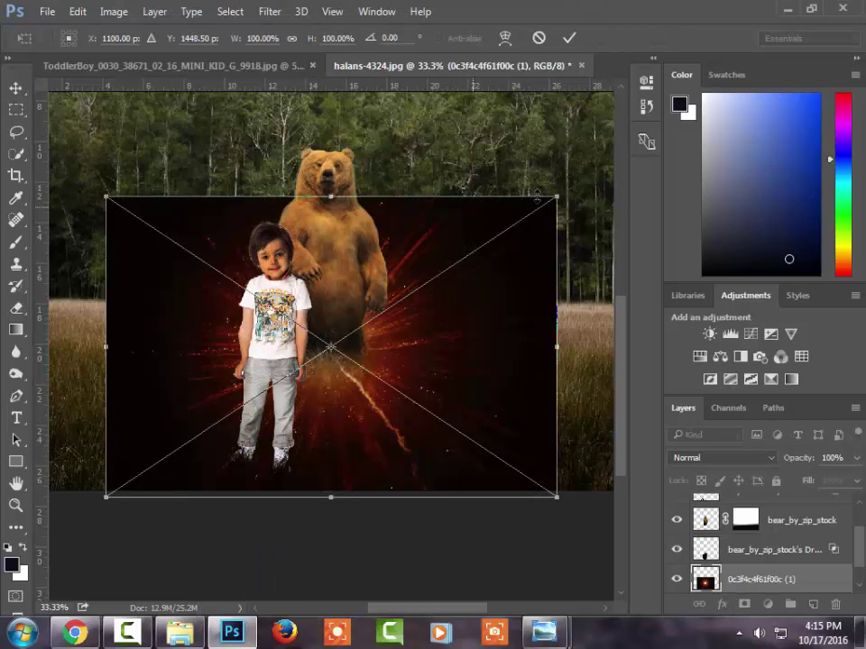
Enlarge the dropped sparks image across the scene and commit the transform
mouse_move(630, 155)
left_mouse_down()
mouse_move(157, 180)
mouse_move(164, 174)
left_mouse_up()
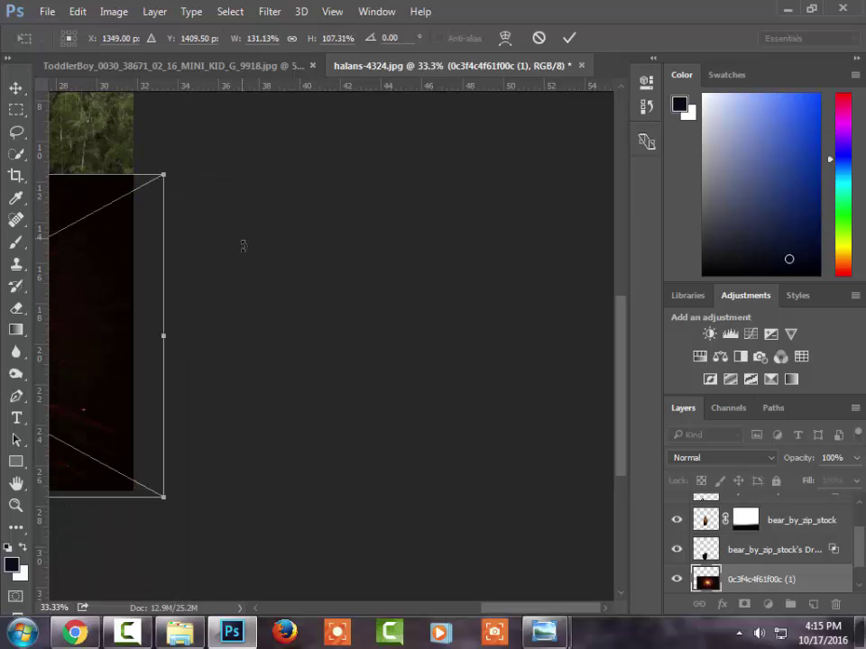
key("Return")
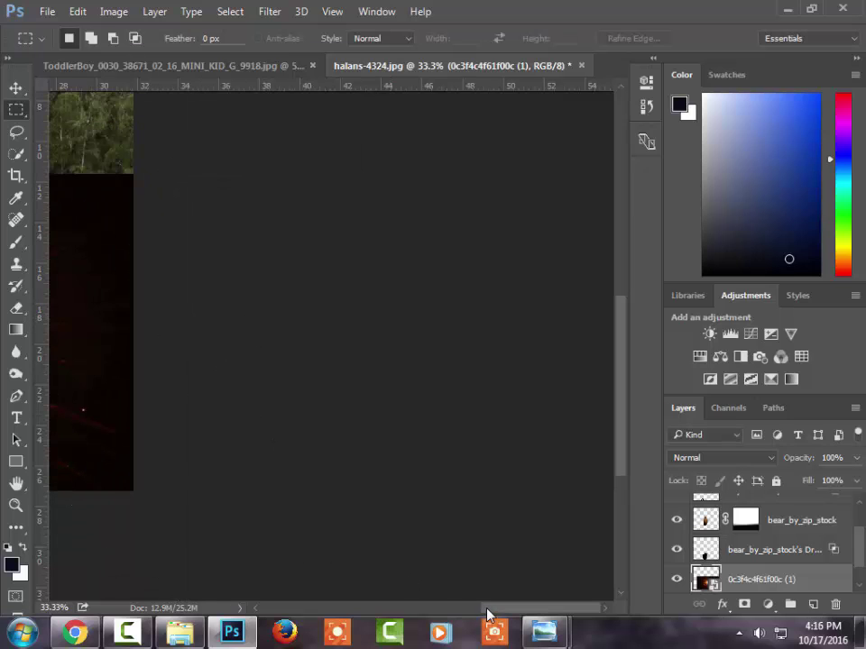
left_click_drag(468, 613, 374, 610)
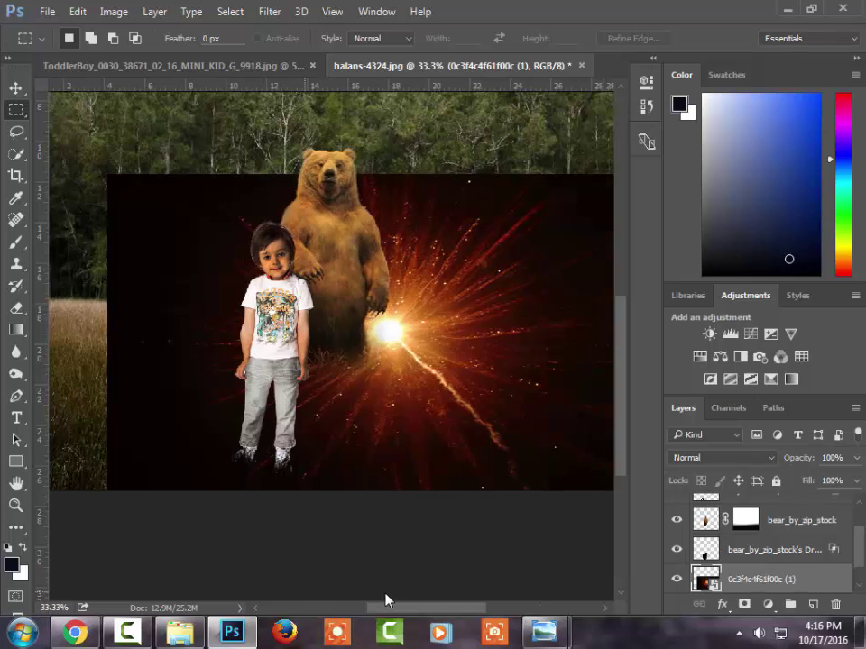
Move the sparks layer up-left behind the bear and blend it as Screen
key("v")
left_click_drag(365, 462, 290, 333)
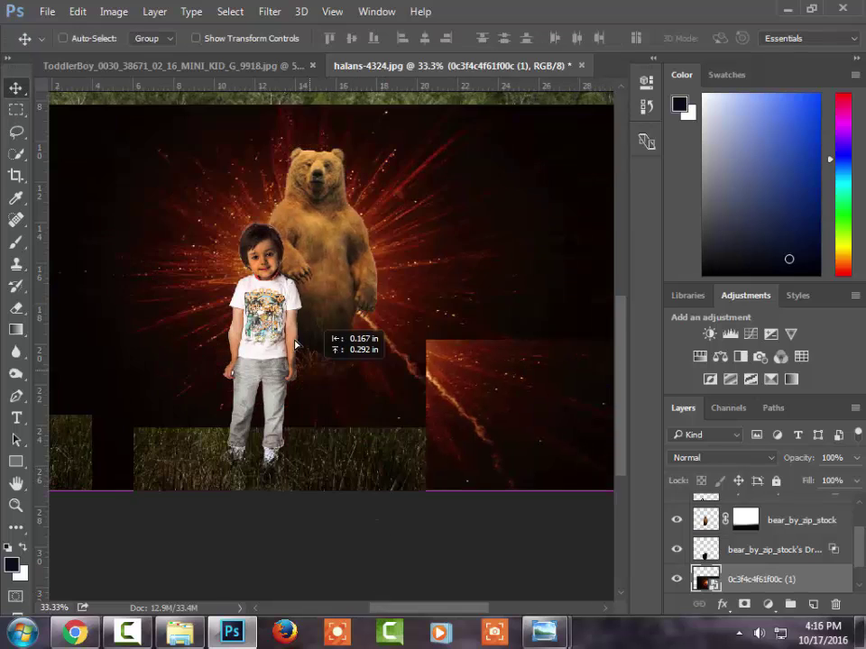
left_click(750, 459)
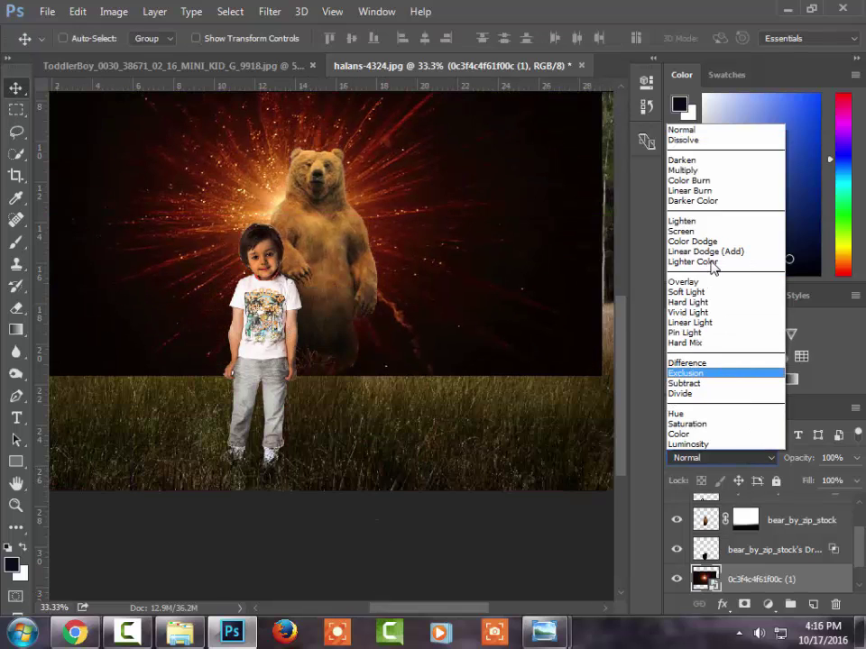
left_click(705, 229)
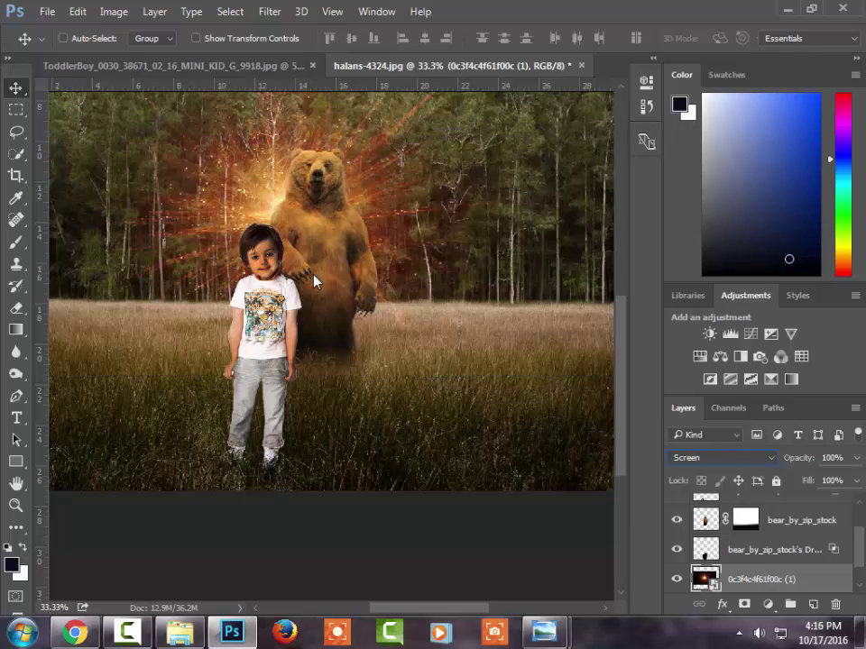
right_click(315, 282)
left_click(223, 307)
Fit the image on screen and apply a 64-pixel Gaussian Blur to the light-burst layer
key("z")
right_click(326, 371)
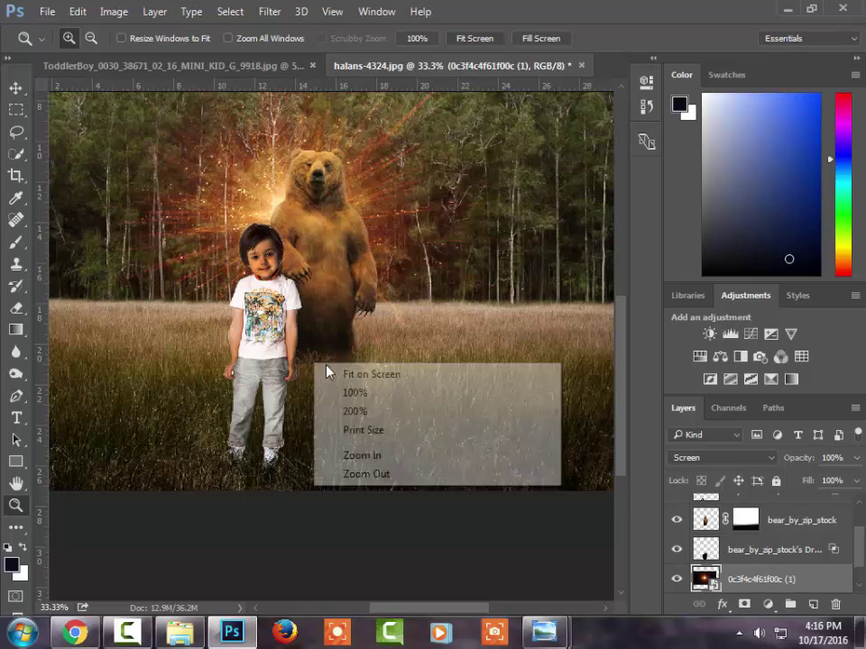
left_click(327, 372)
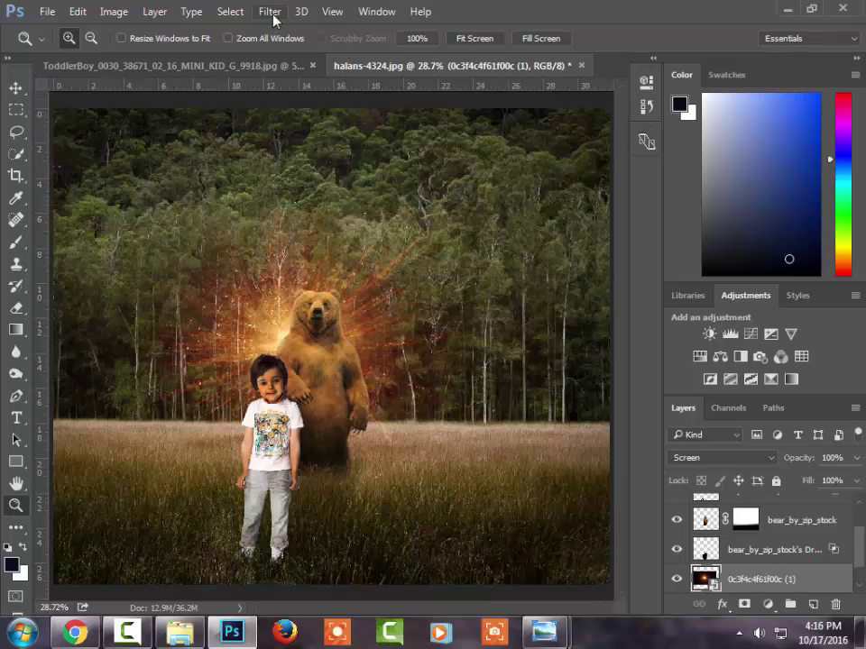
left_click(273, 13)
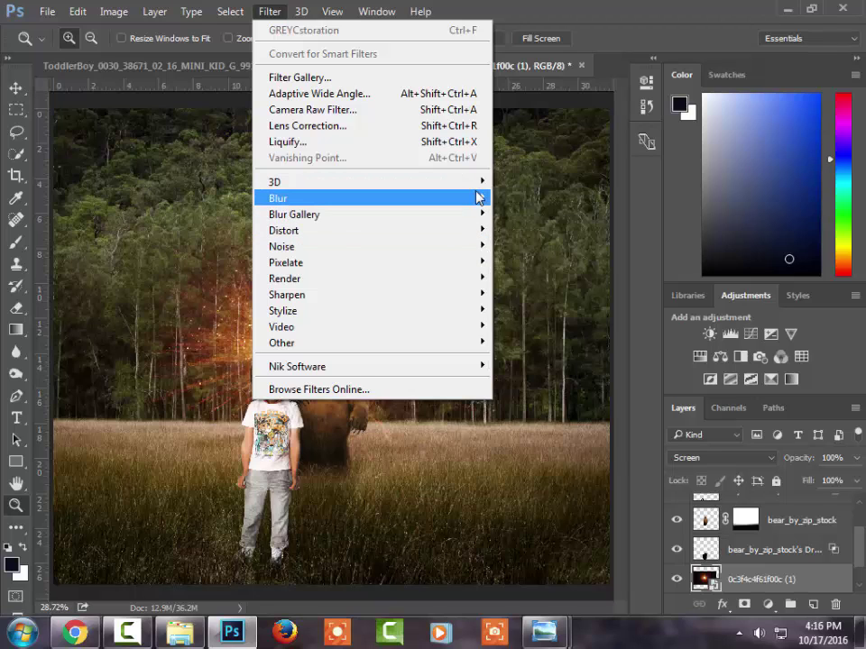
mouse_move(370, 198)
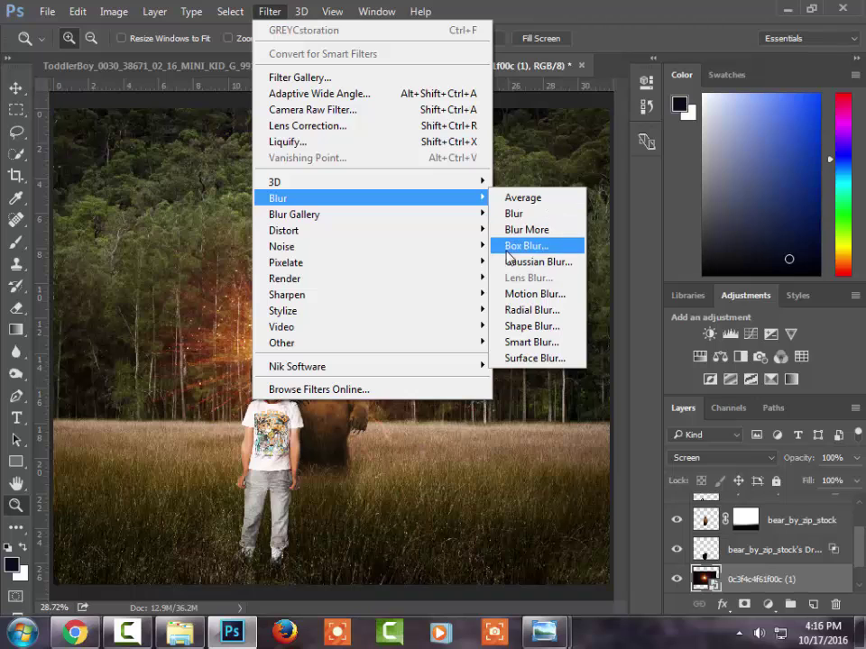
left_click(532, 262)
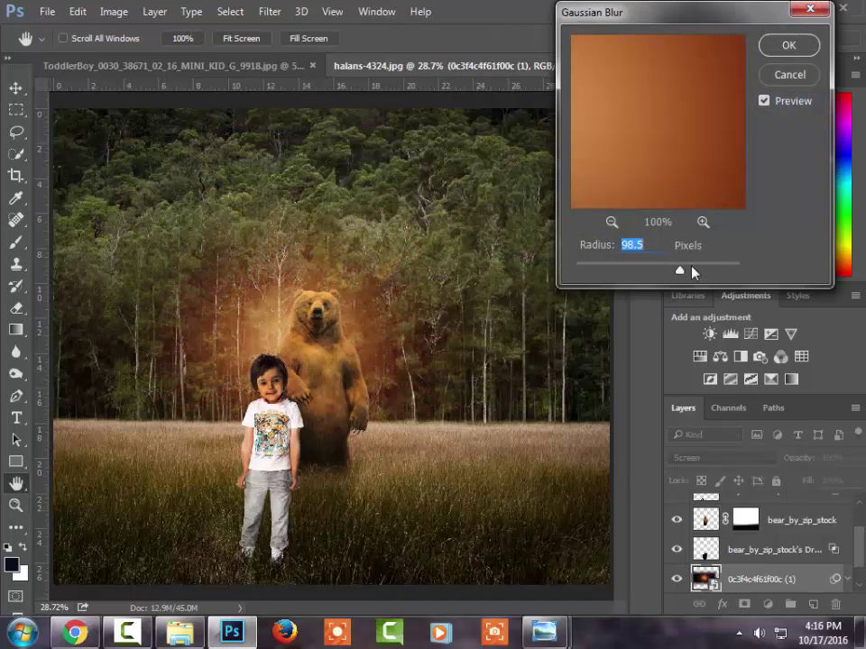
left_click(671, 274)
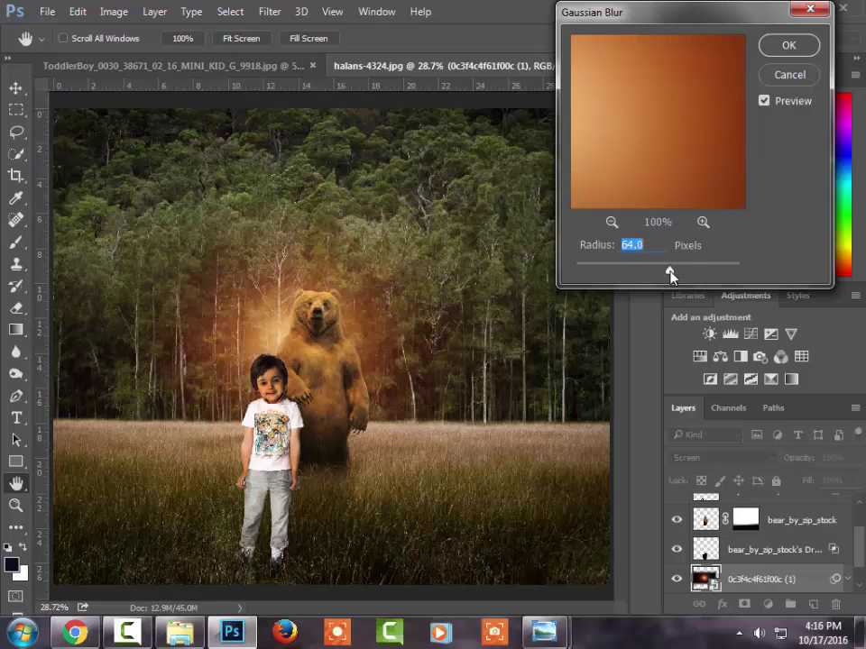
left_click(788, 45)
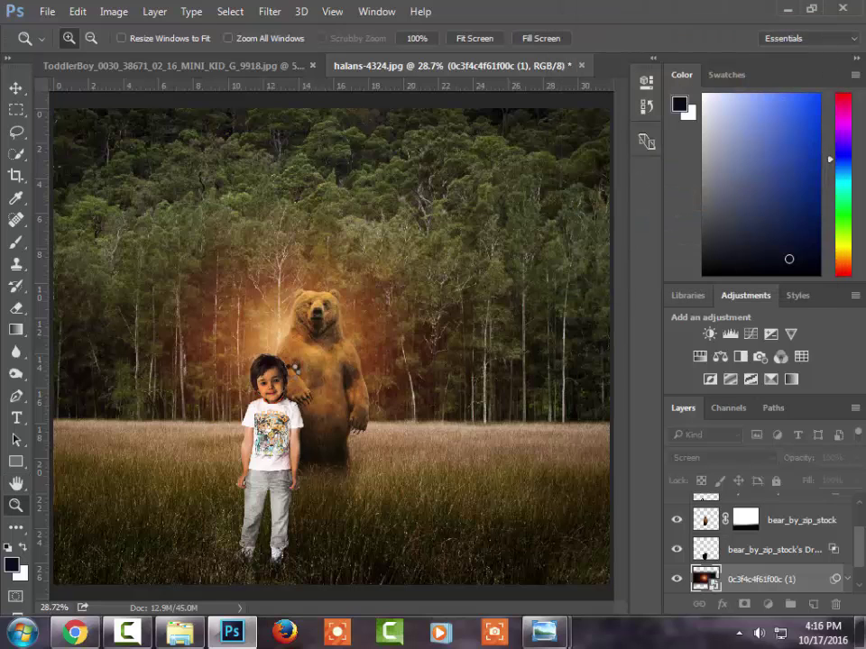
Zoom in on the boy and set up the Dodge tool with brush hardness about 9%
left_click(302, 395)
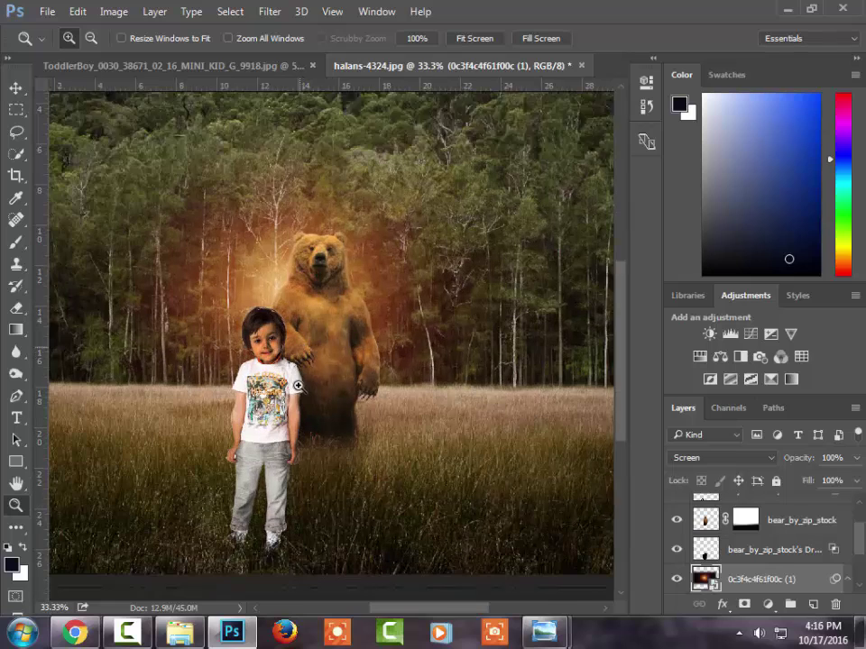
left_click(271, 315)
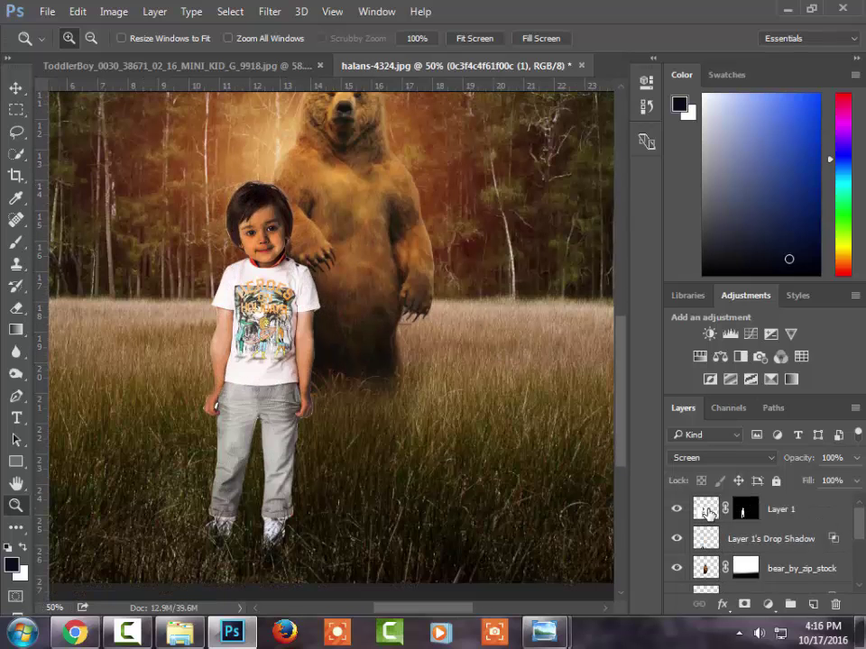
left_click(16, 373)
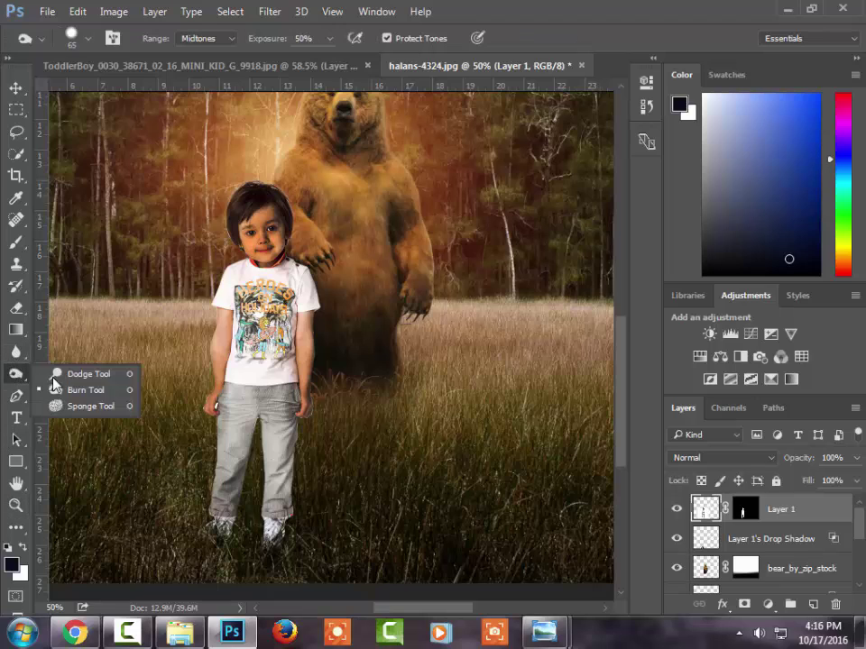
left_click(85, 372)
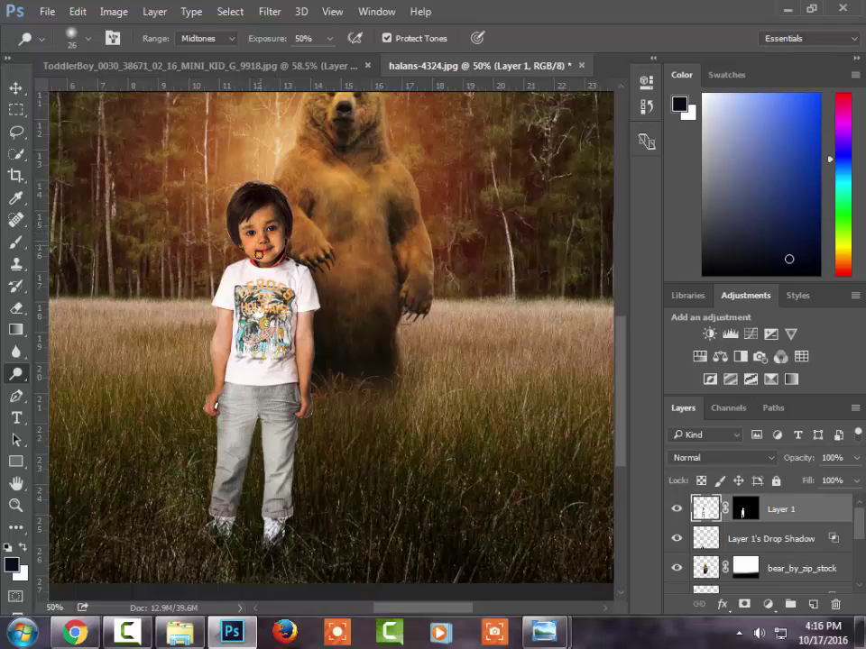
right_click(268, 241)
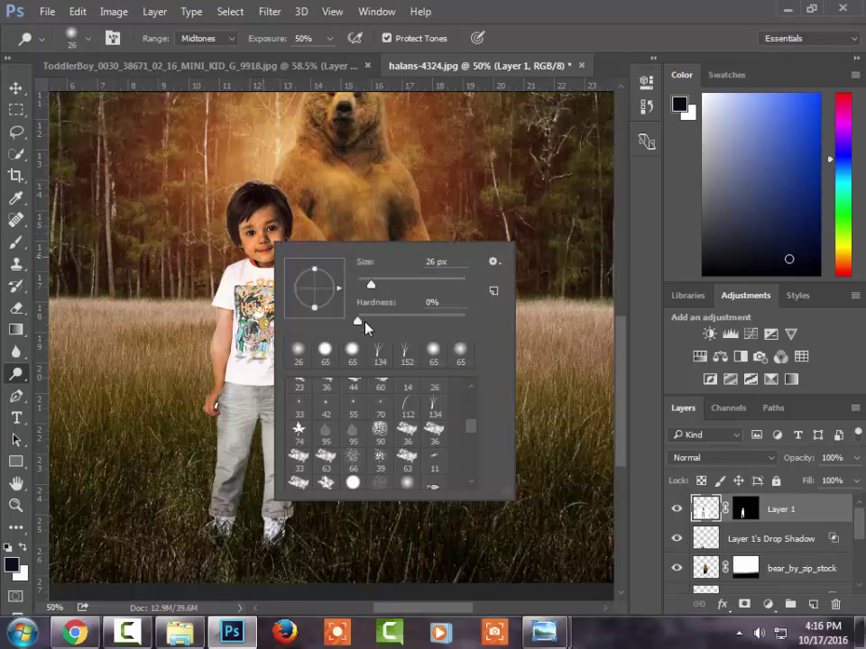
left_click(367, 322)
left_click(270, 230)
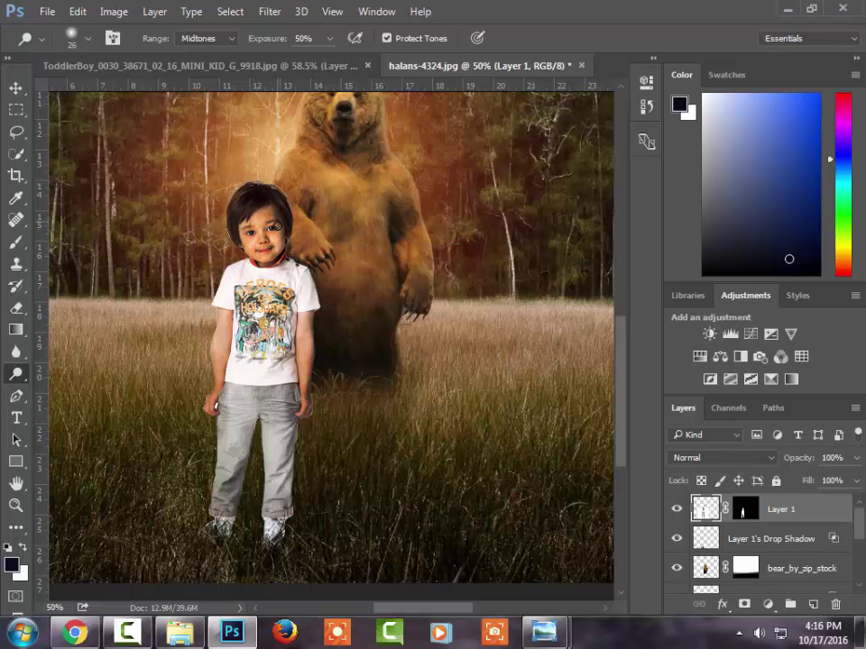
Fit the image on screen, inspect the bear's paw up close, then fit again
key("z")
right_click(208, 186)
left_click(297, 262)
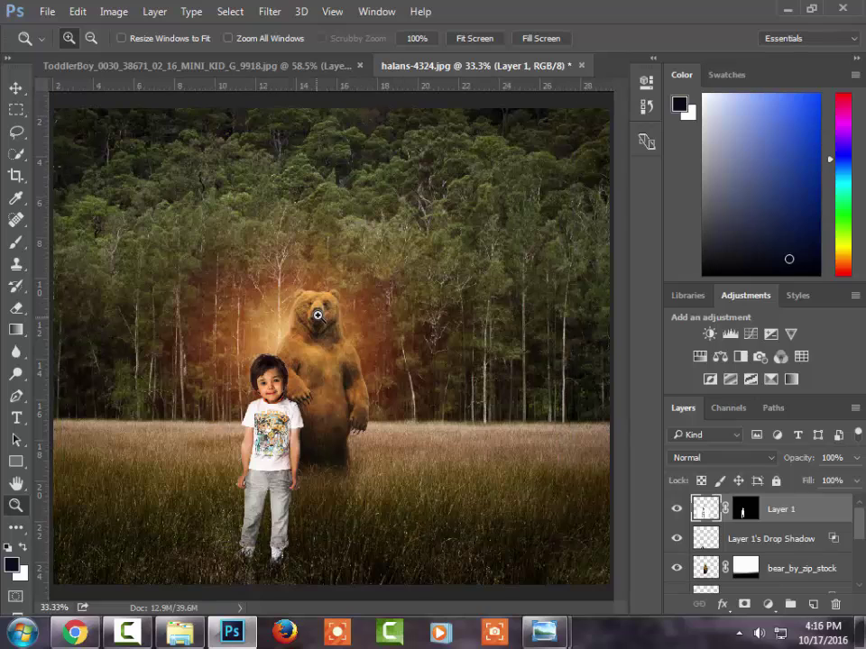
left_click(313, 314)
left_click(311, 380)
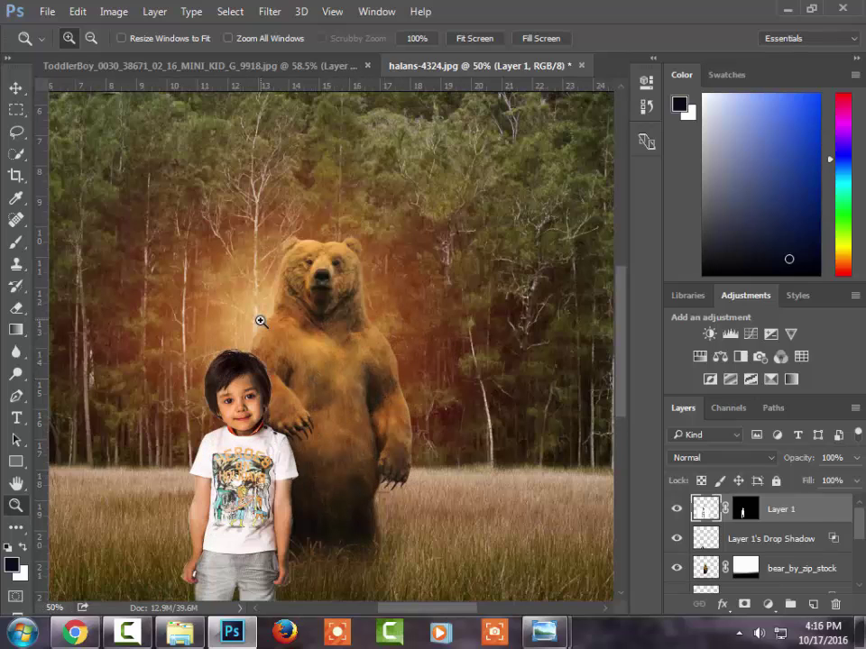
right_click(262, 328)
left_click(284, 337)
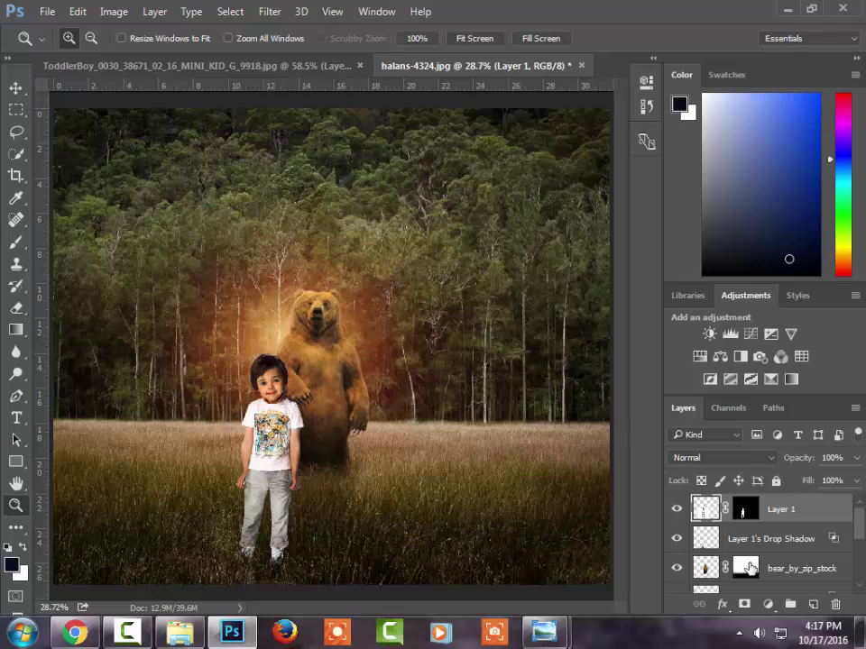
Merge visible layers with Ctrl+Shift+E and apply a Camera Raw Filter with Clarity +52
key("ctrl+shift+e")
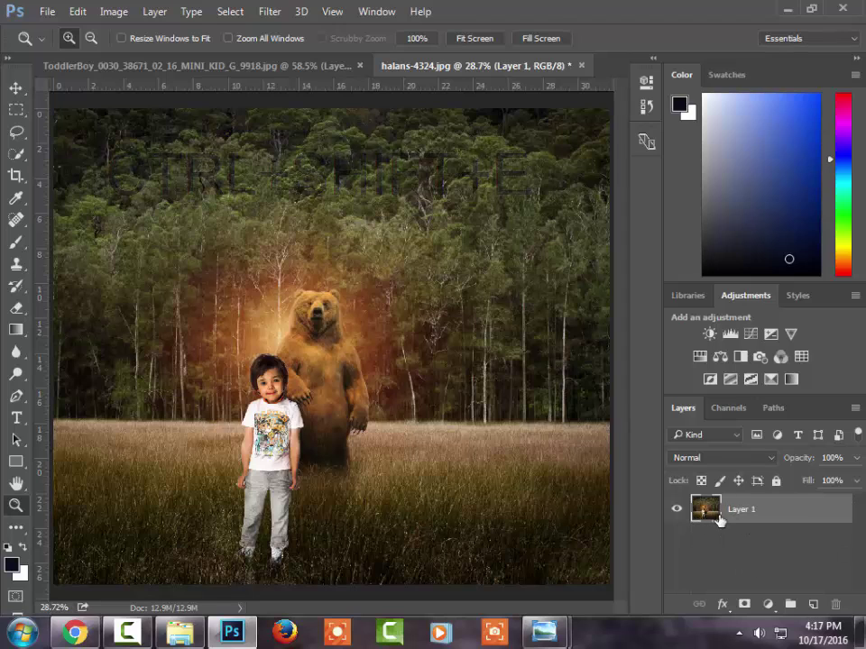
left_click(265, 17)
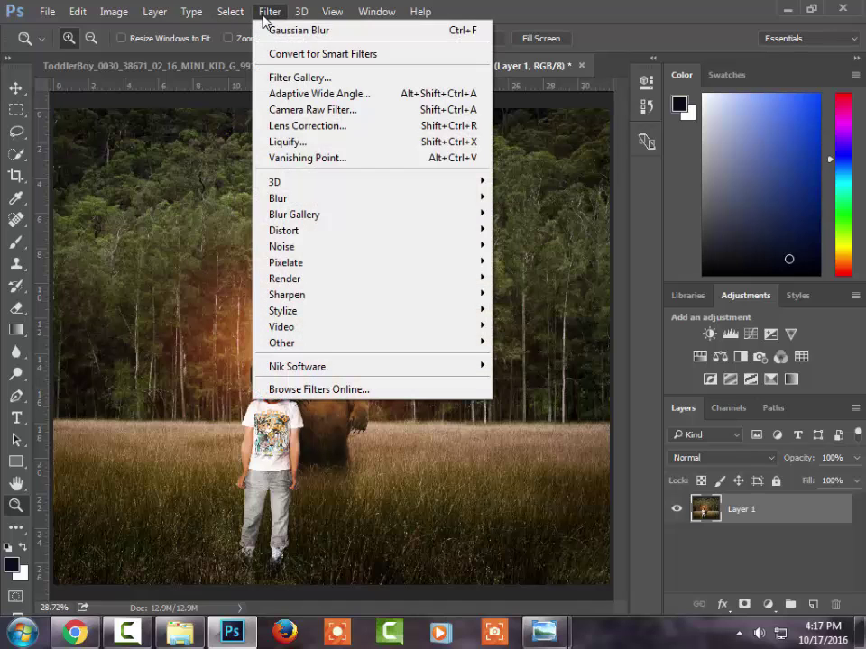
left_click(283, 110)
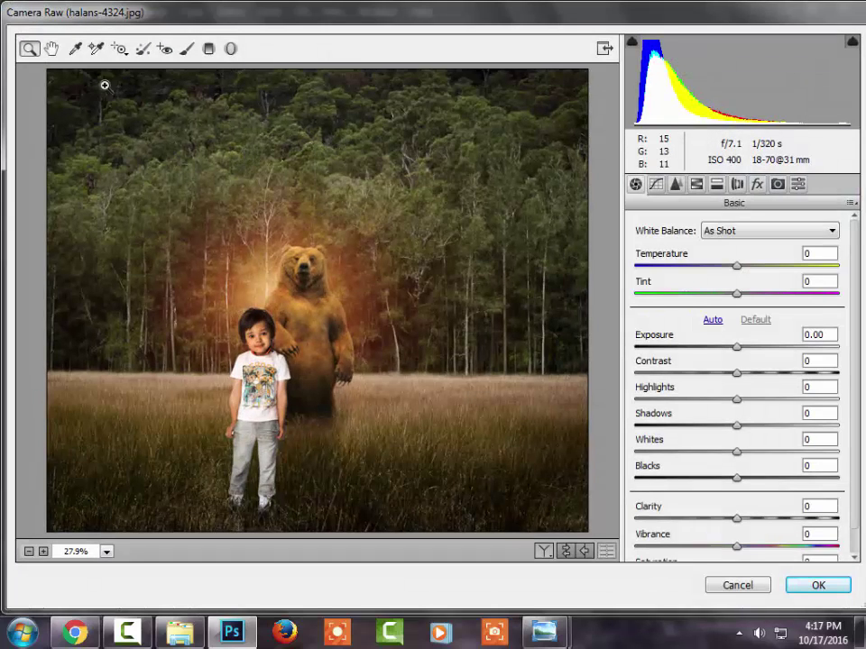
mouse_move(737, 520)
left_mouse_down()
mouse_move(793, 518)
mouse_move(790, 530)
left_mouse_up()
left_click(811, 586)
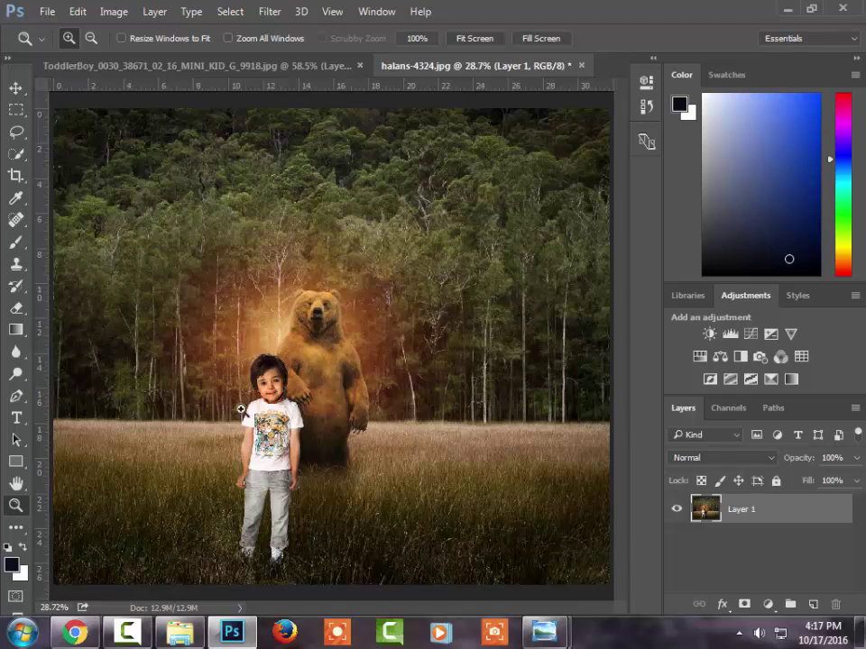
Zoom in to inspect the bear's paw and the boy's face, then fit the image on screen
left_click(291, 398)
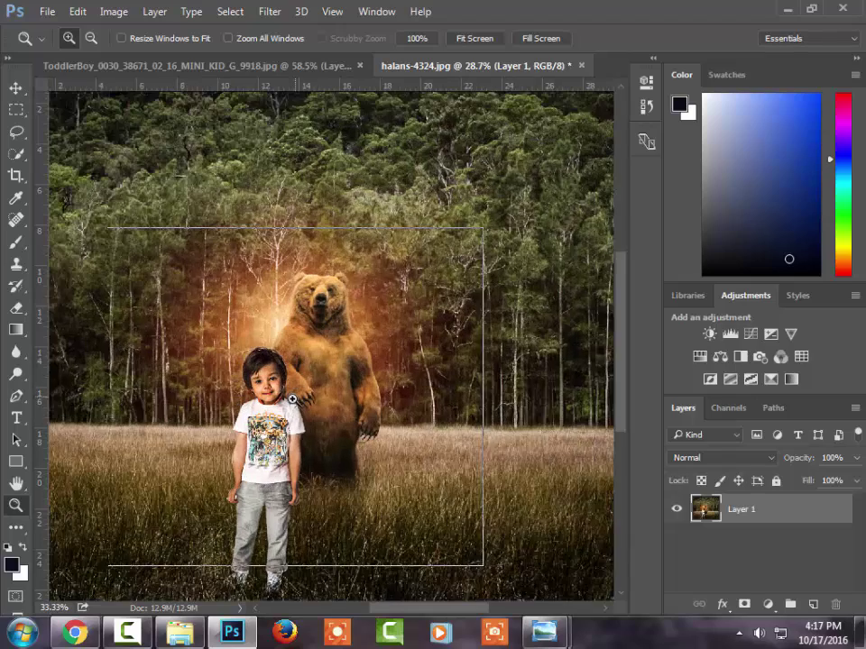
left_click(289, 397)
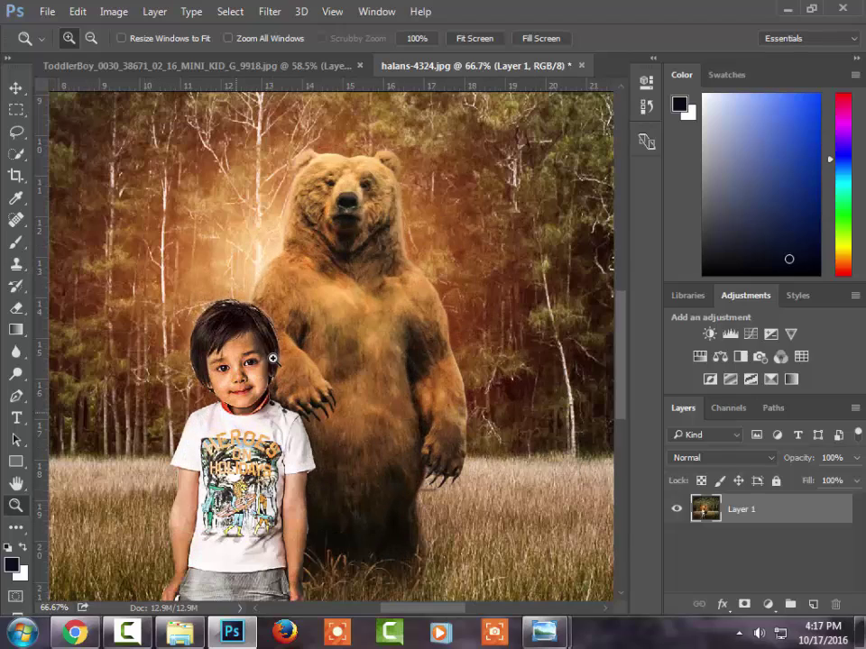
right_click(270, 363)
left_click(298, 374)
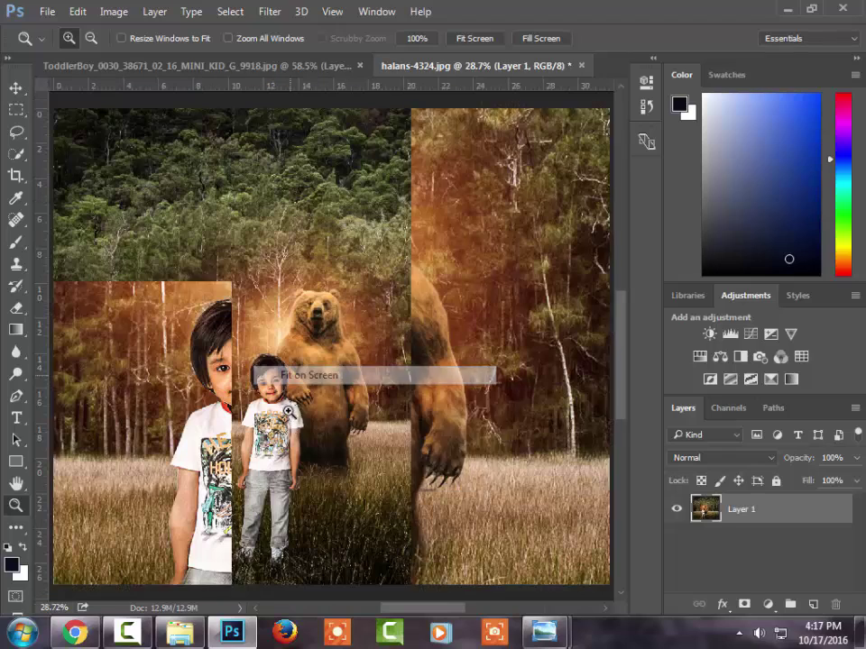
left_click(264, 455)
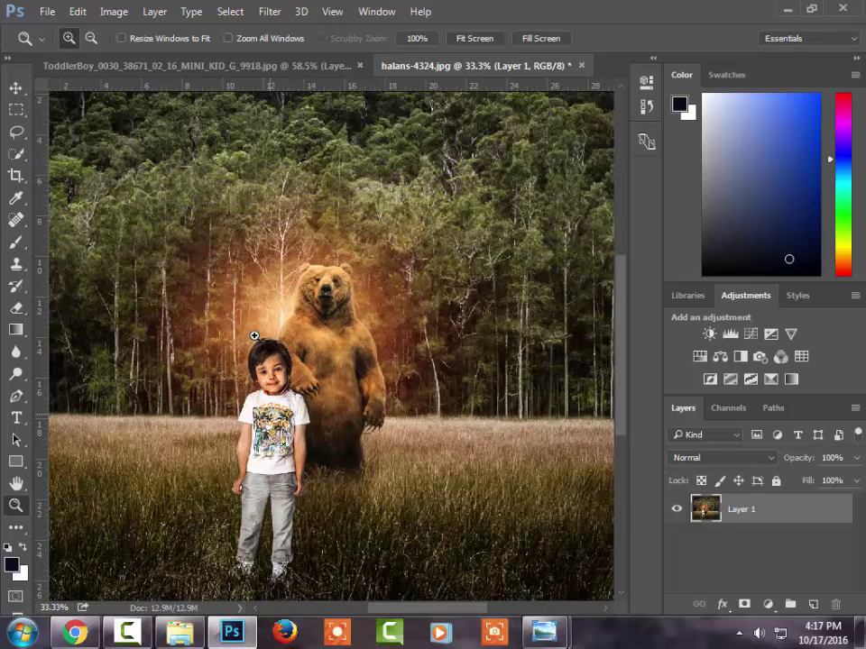
left_click_drag(230, 307, 302, 401)
right_click(331, 432)
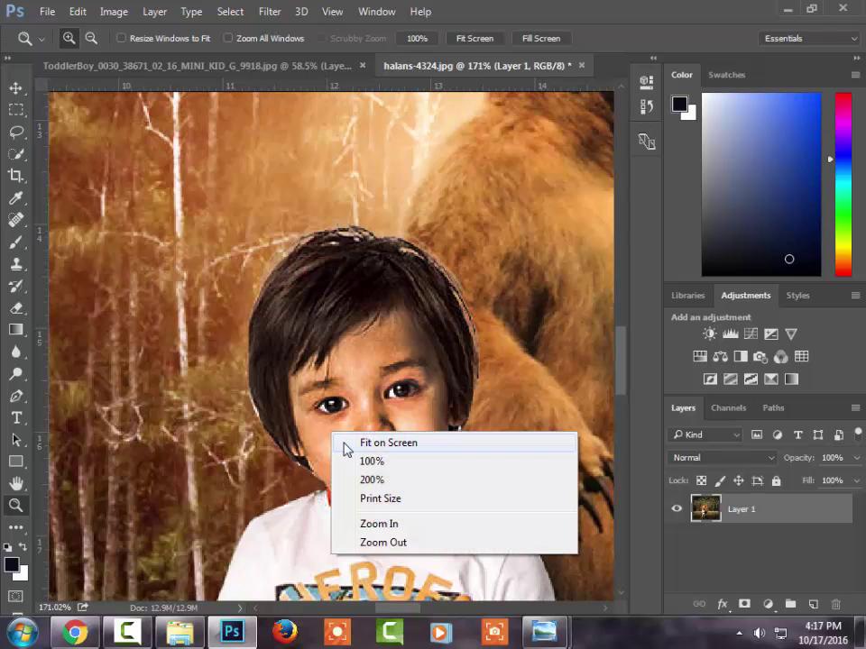
left_click(346, 443)
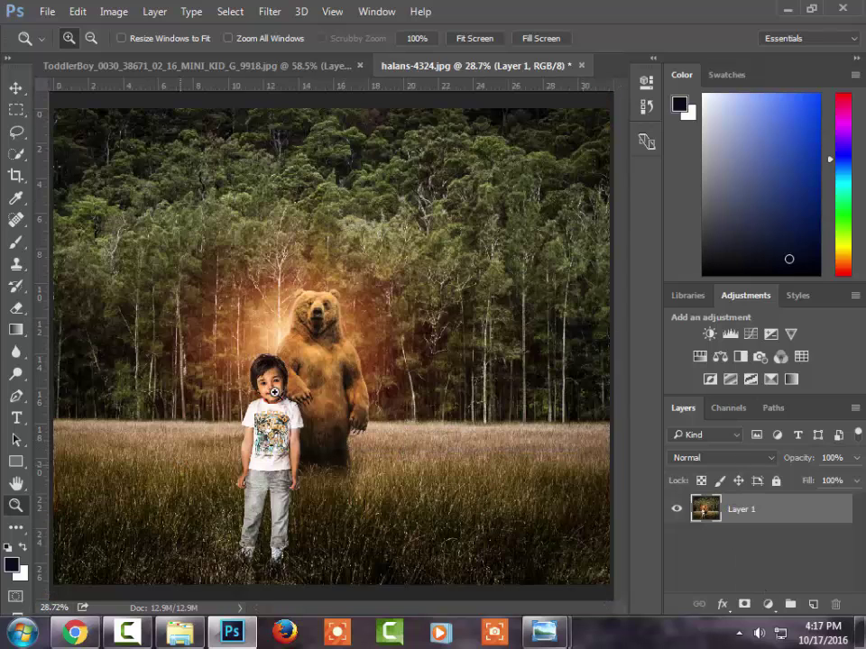
Remove the stray stick by the bear's paw with a 23 px Spot Healing Brush
left_click(15, 220)
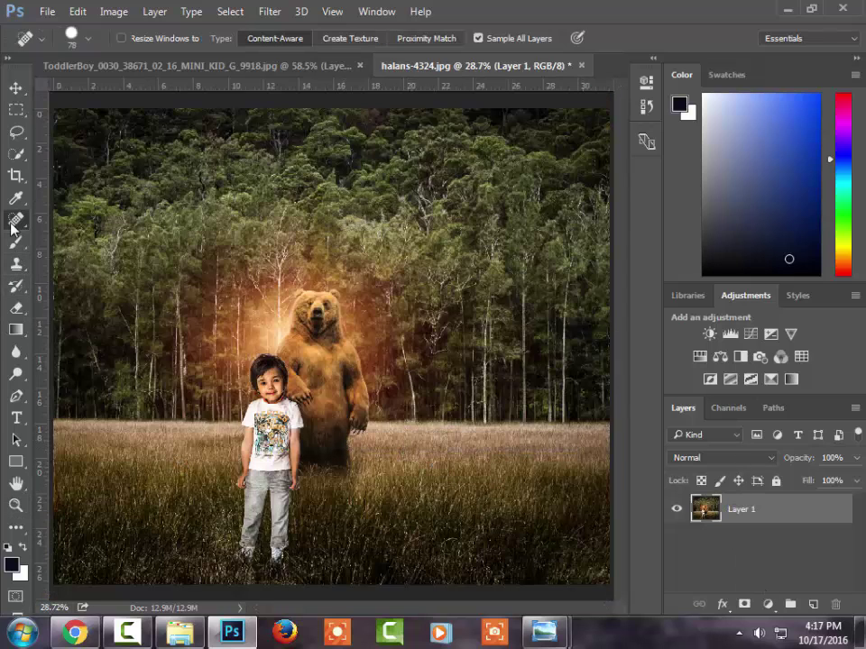
right_click(540, 526)
left_click_drag(621, 425, 579, 424)
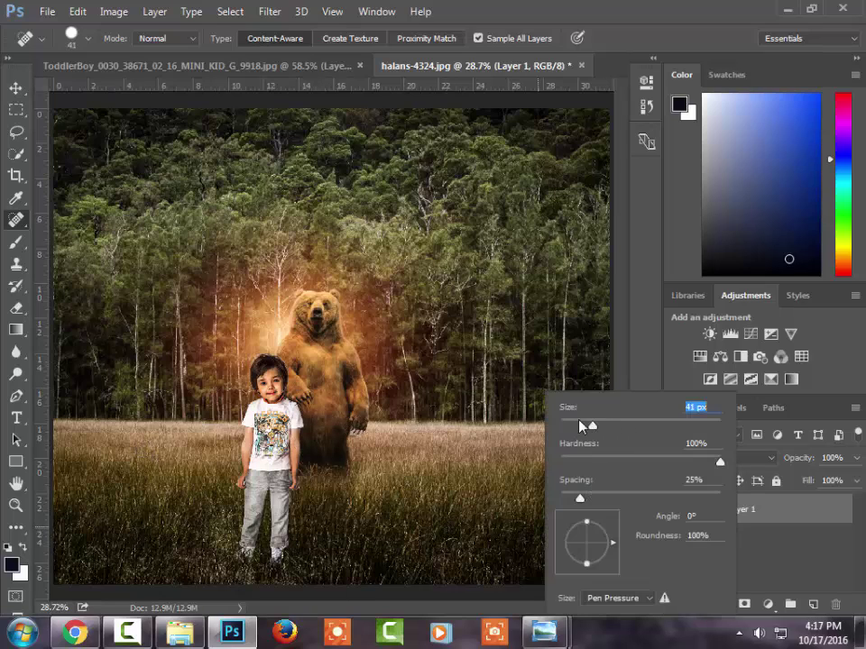
key("Return")
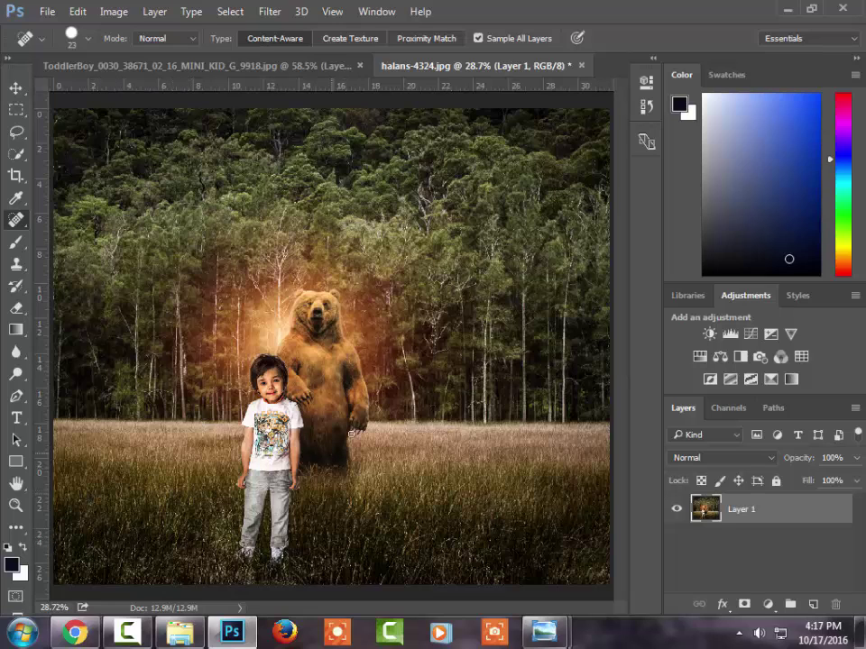
left_click_drag(357, 433, 364, 453)
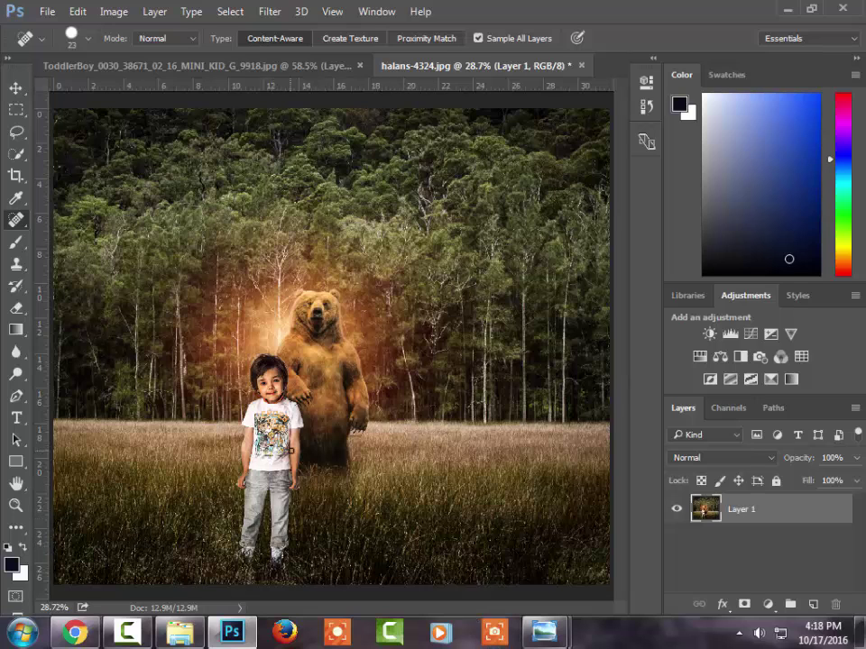
View the composite at 100%, then fit the whole image on screen
key("z")
right_click(289, 412)
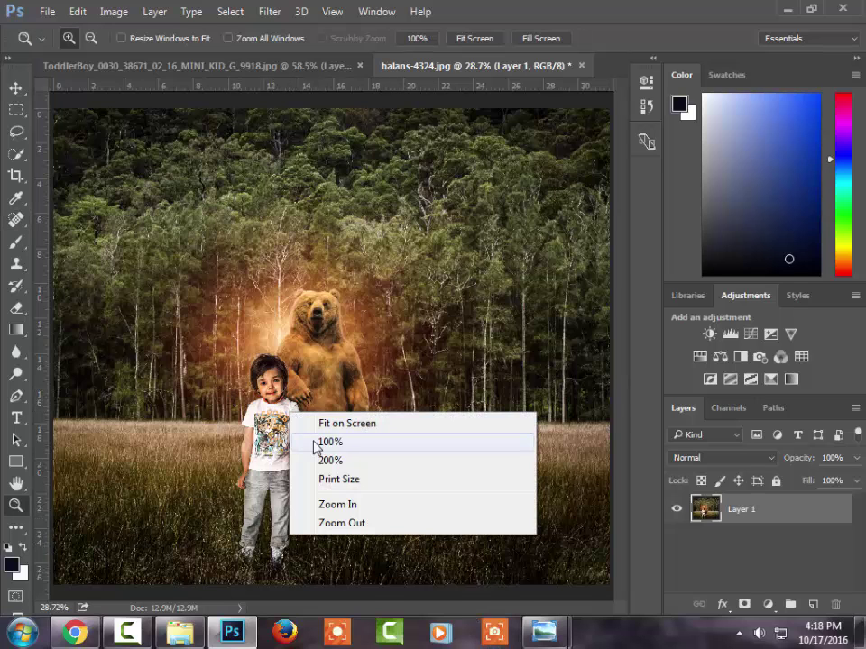
left_click(318, 442)
scroll(189, 457, "down", 1)
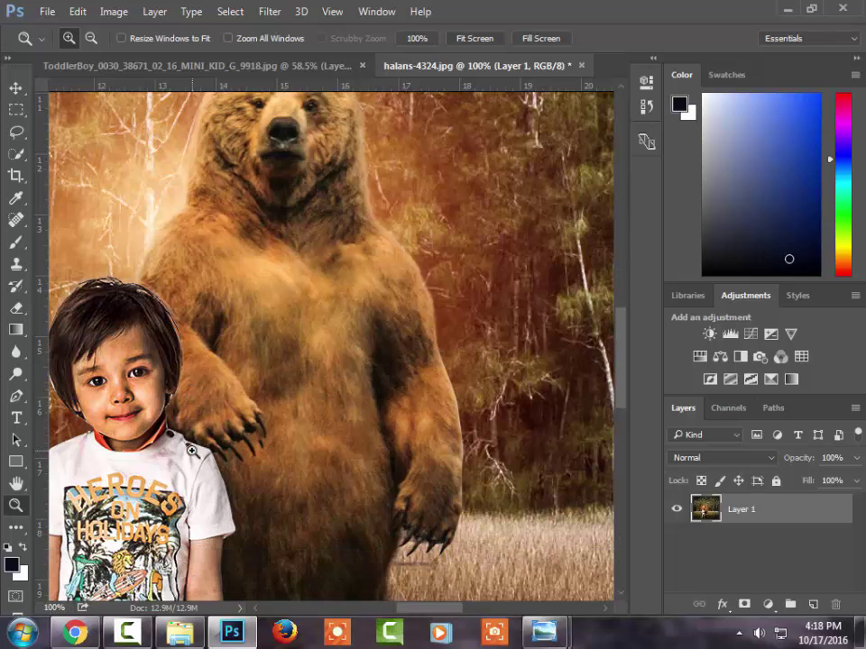
right_click(201, 451)
left_click(222, 464)
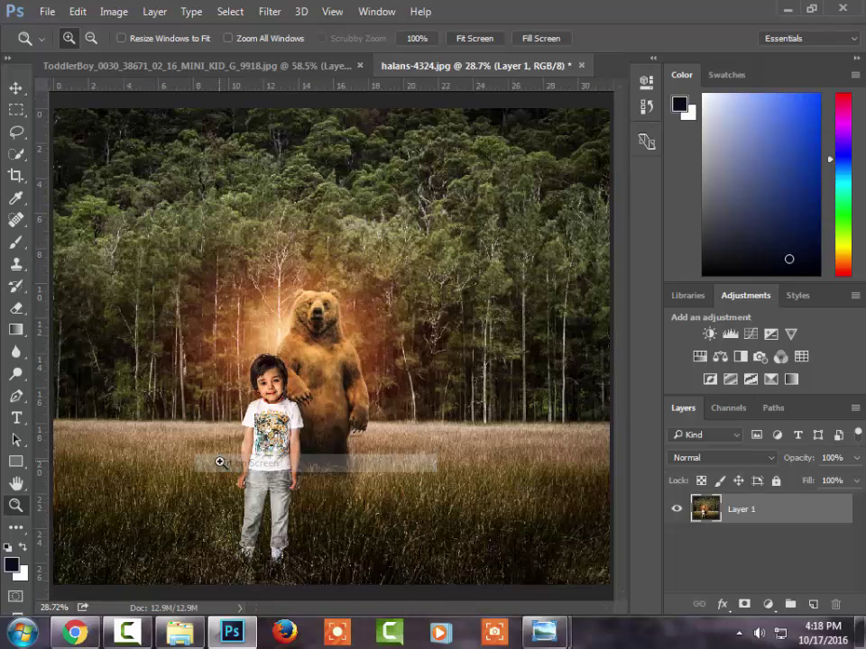
Run the GREYCstoration noise filter at Strength 100 on the merged composite
left_click(268, 12)
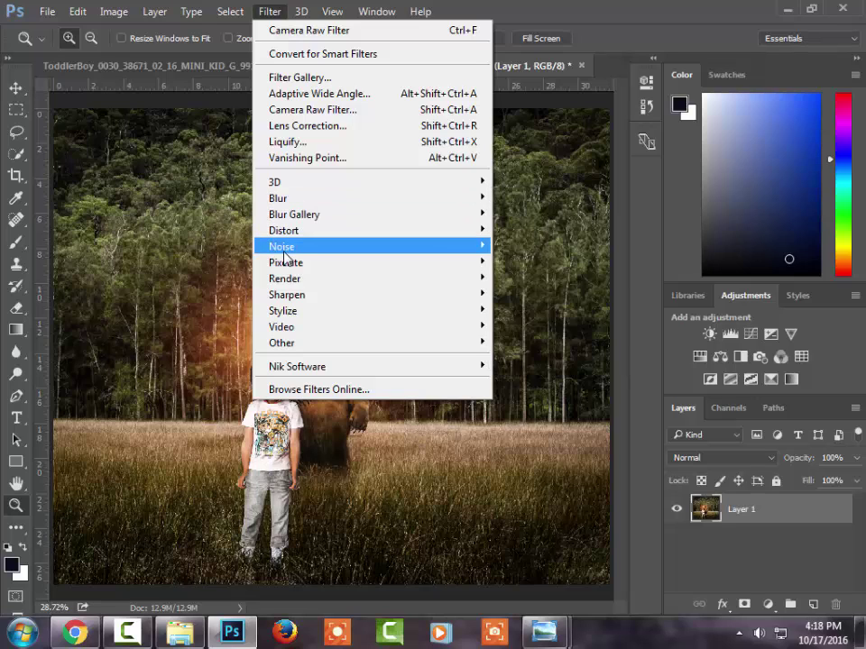
mouse_move(281, 246)
left_click(536, 295)
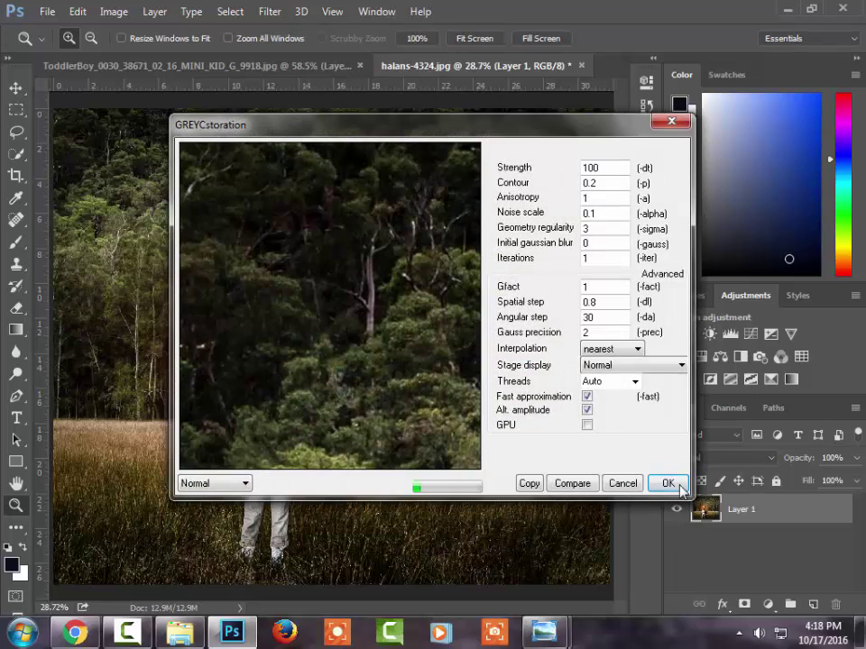
left_click(667, 481)
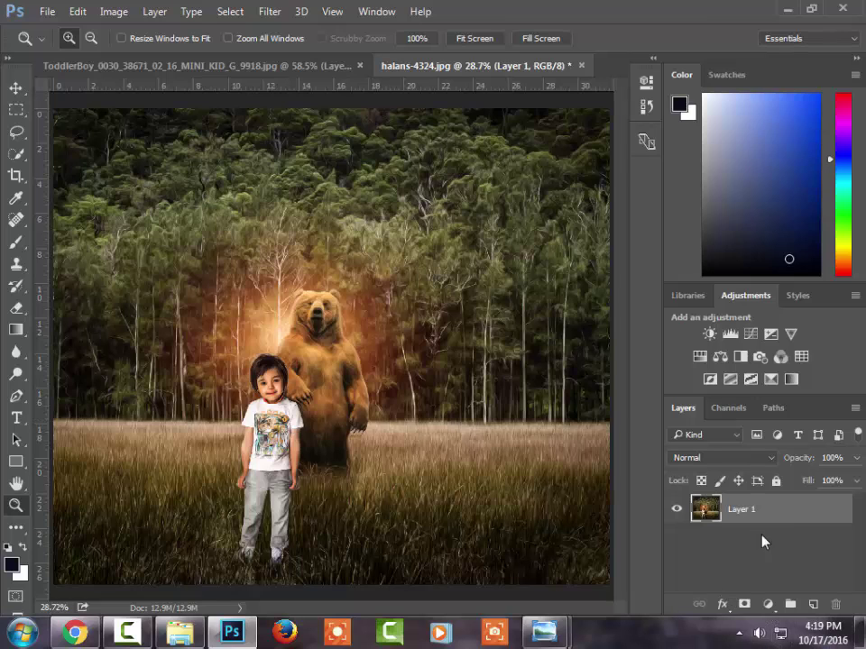
Add a Solid Color fill layer in orange f3a64b
left_click(769, 604)
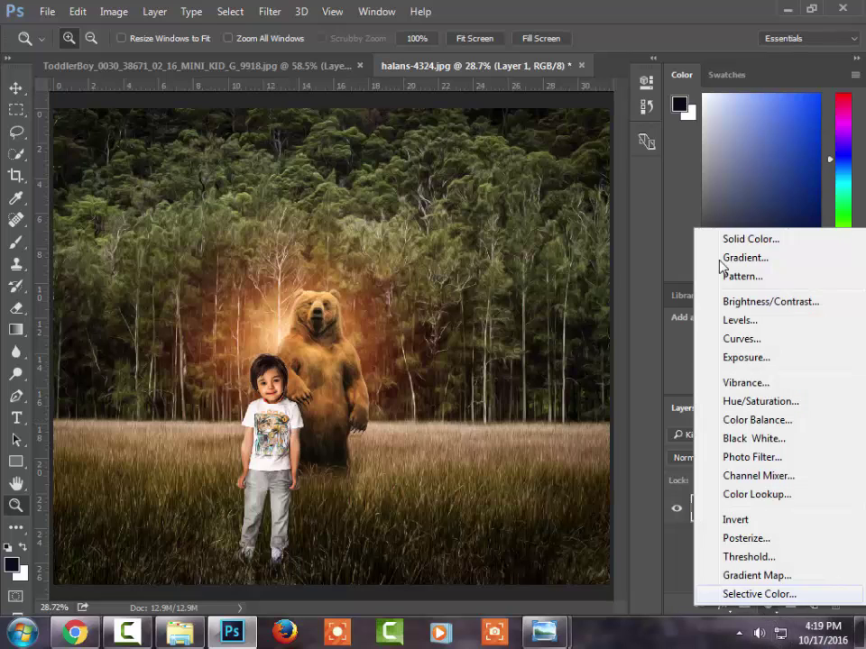
left_click(737, 242)
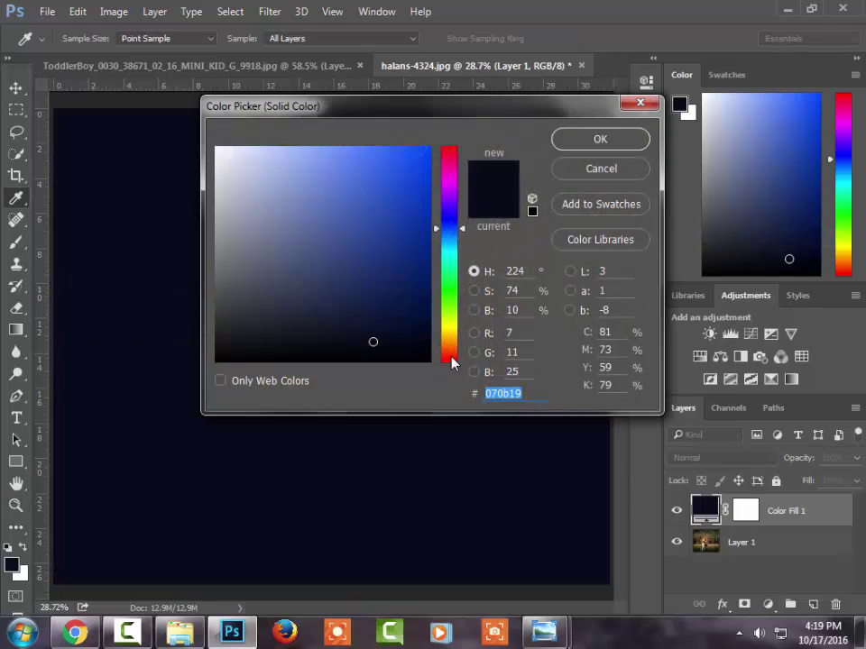
left_click_drag(451, 361, 449, 343)
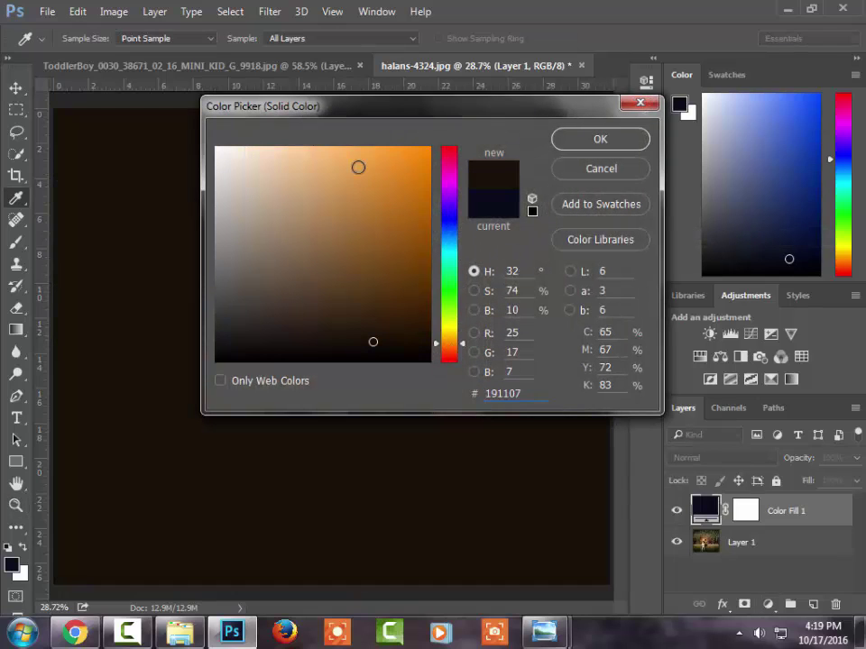
left_click(337, 158)
left_click(363, 157)
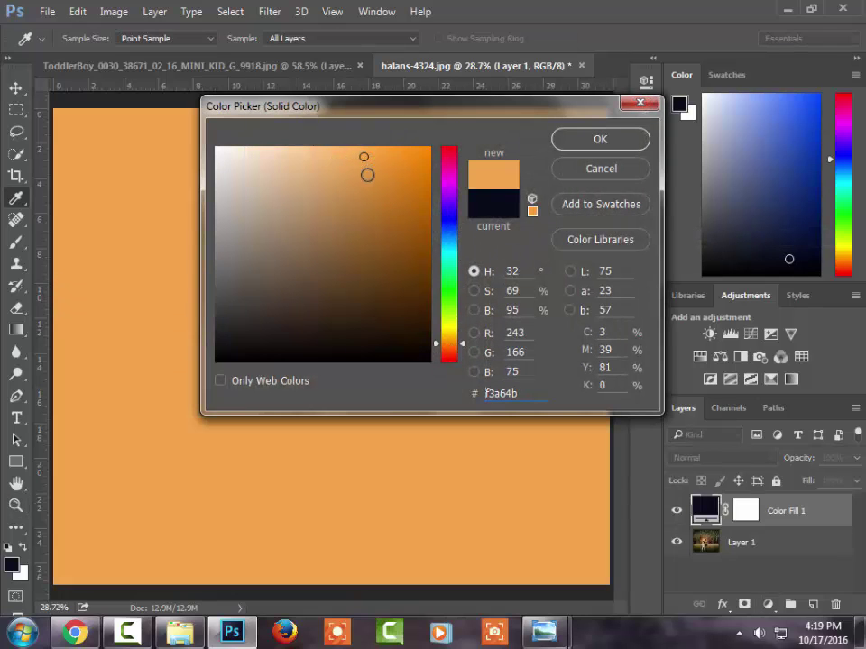
left_click(561, 143)
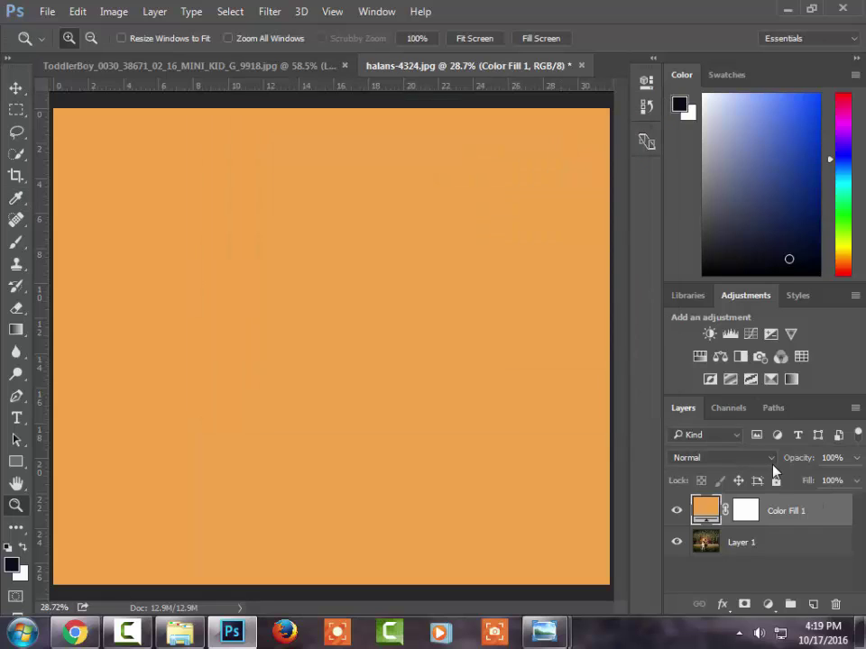
Set the orange fill layer to Multiply blend mode at 28% opacity
left_click(773, 458)
left_click(695, 170)
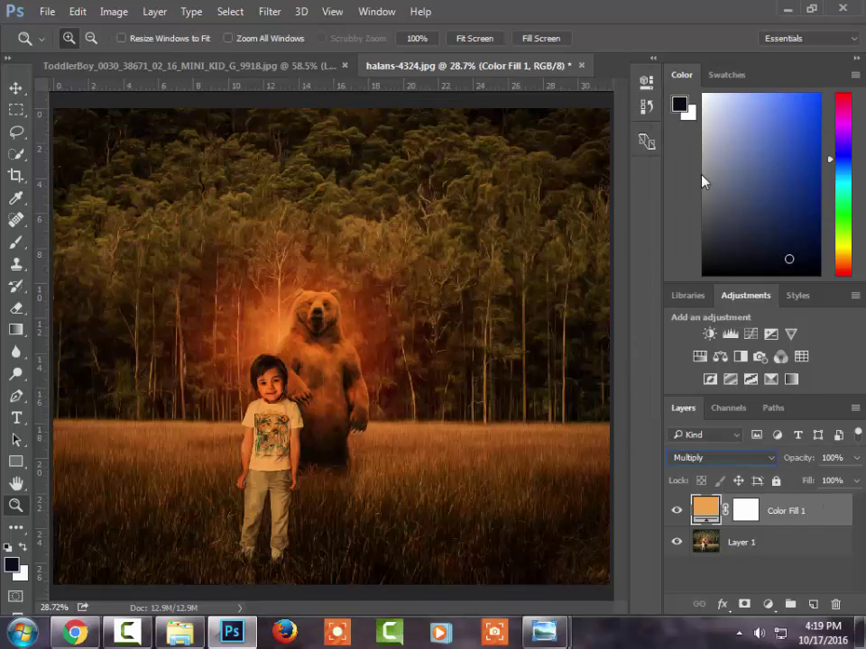
left_click(856, 458)
left_click_drag(853, 478, 797, 482)
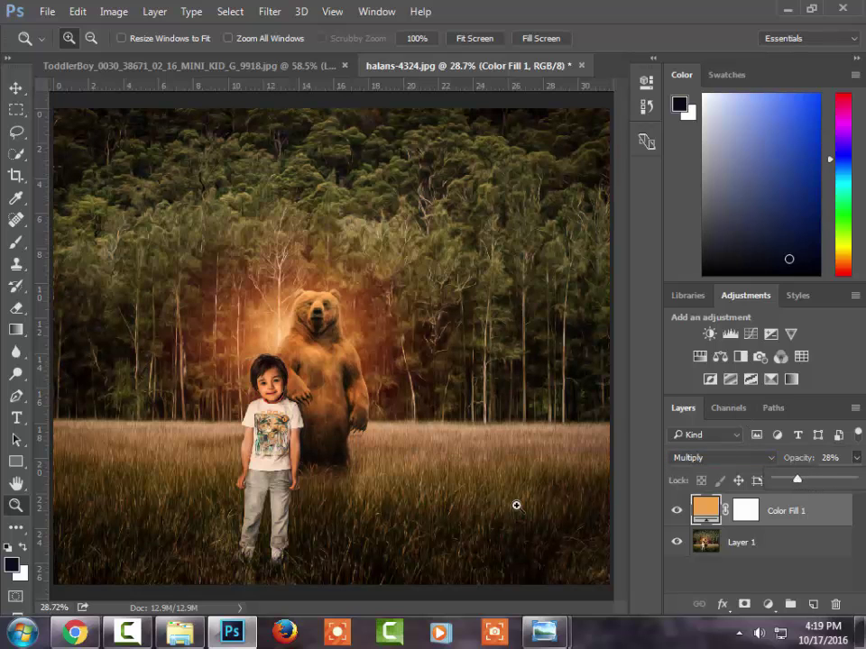
left_click(697, 596)
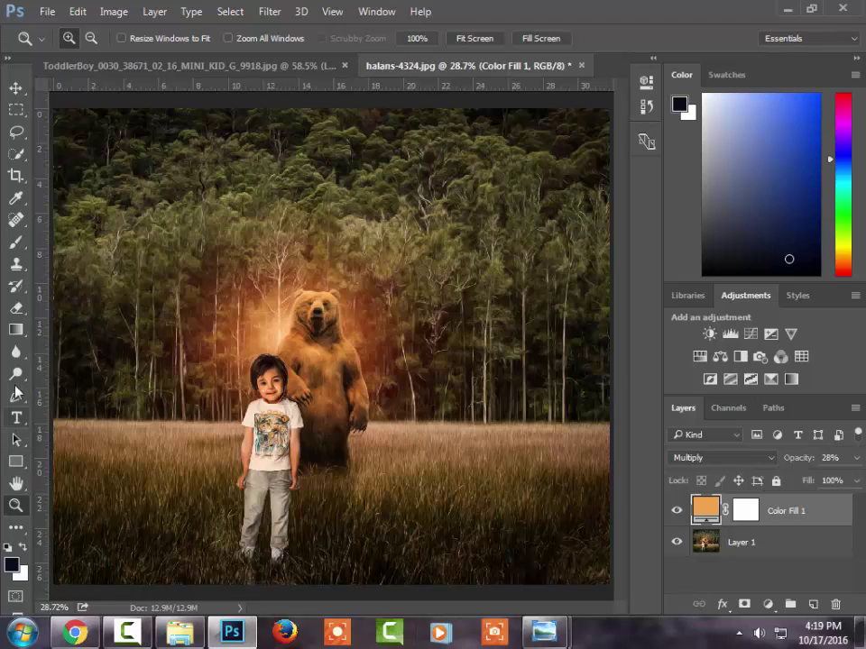
On Layer 1, draw a gradient upward from the bottom edge to darken the grass
left_click(706, 552)
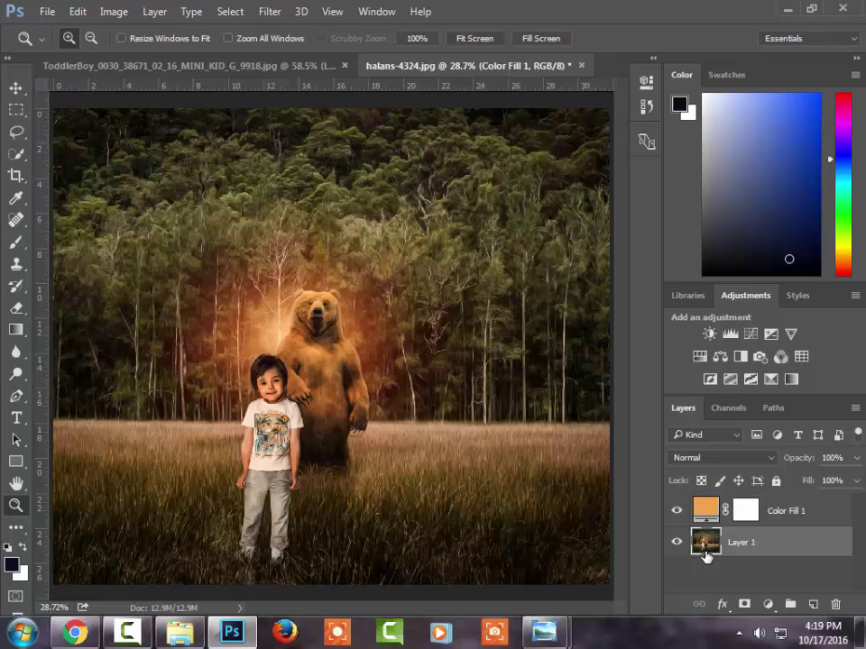
left_click(15, 329)
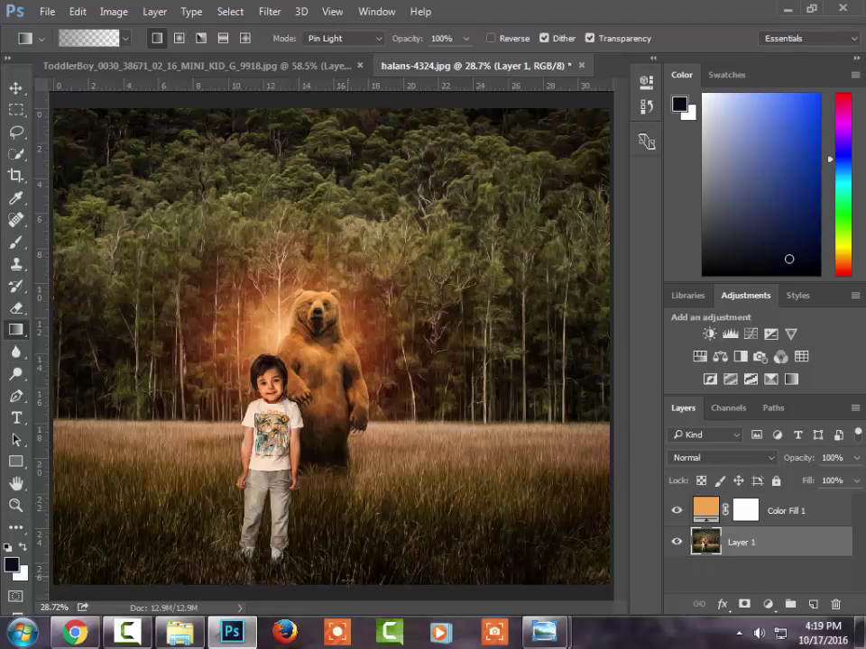
left_click_drag(334, 592, 237, 366)
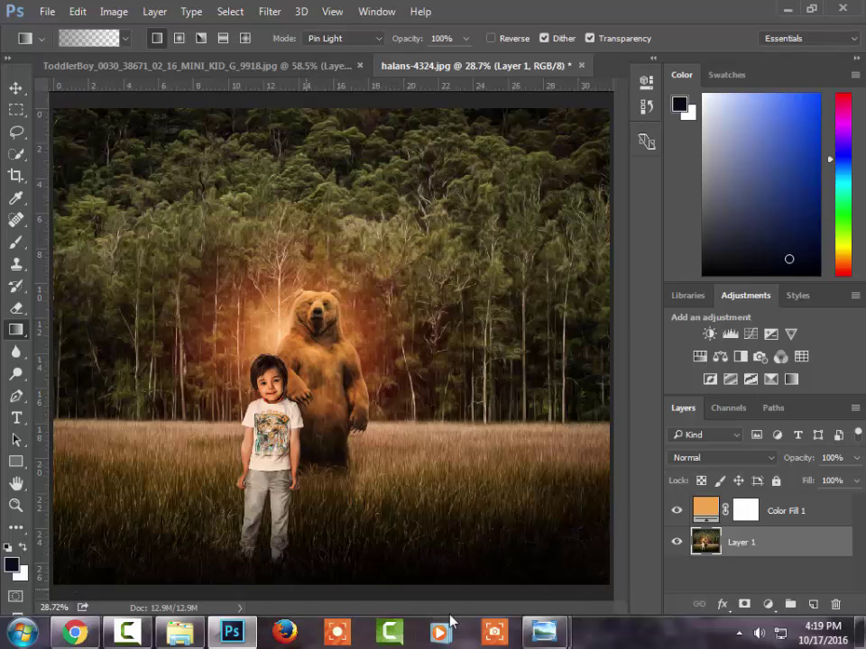
Draw a 735 × 210 px navy rectangle at the top-left and set it to 84% opacity
left_click(15, 461)
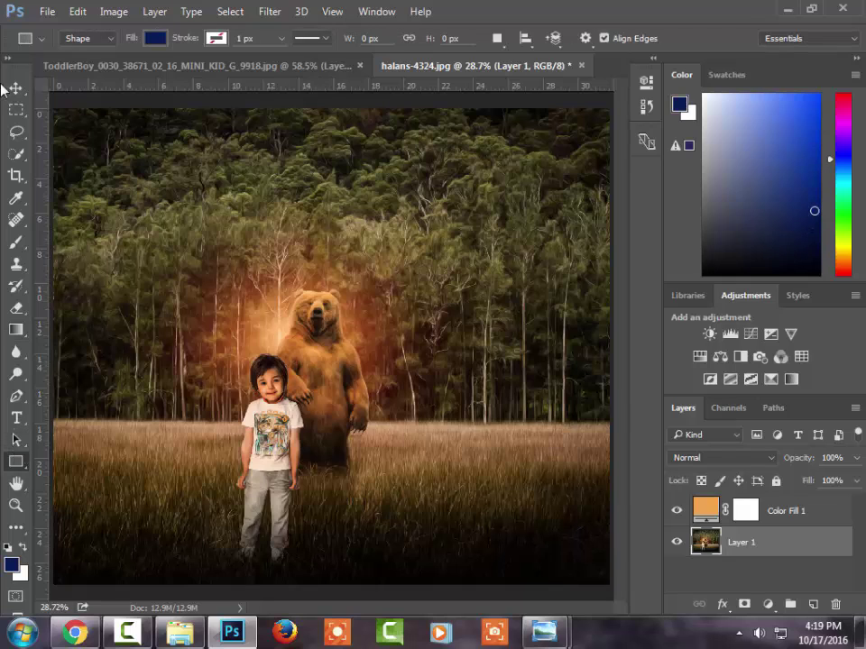
mouse_move(50, 179)
left_mouse_down()
mouse_move(84, 211)
mouse_move(228, 229)
left_mouse_up()
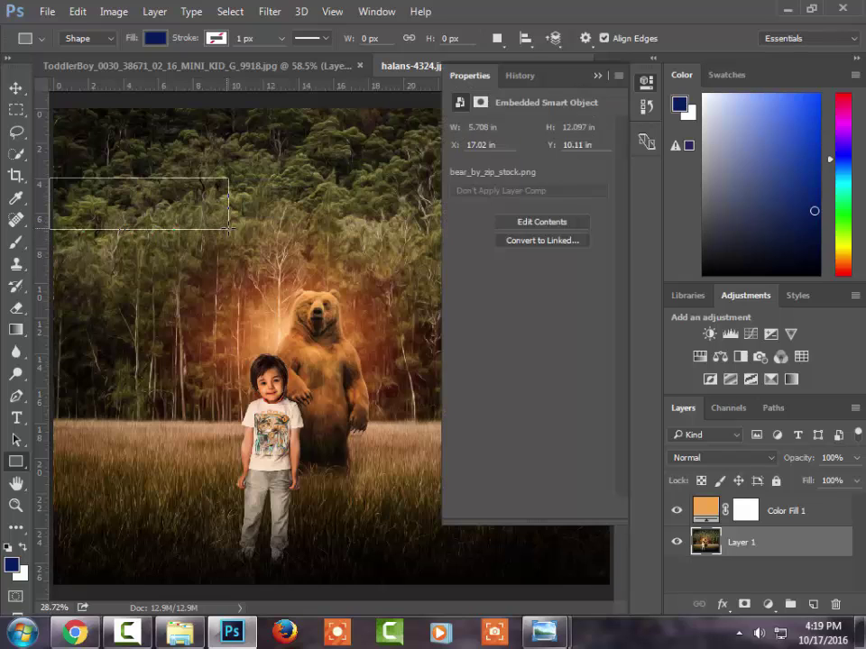
left_click(596, 77)
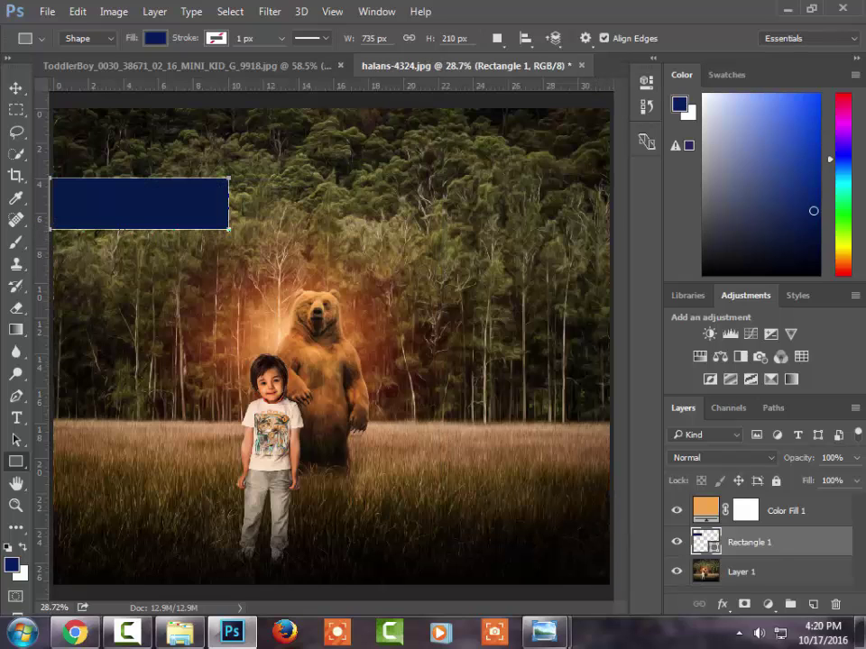
left_click(857, 458)
left_click_drag(852, 479, 837, 482)
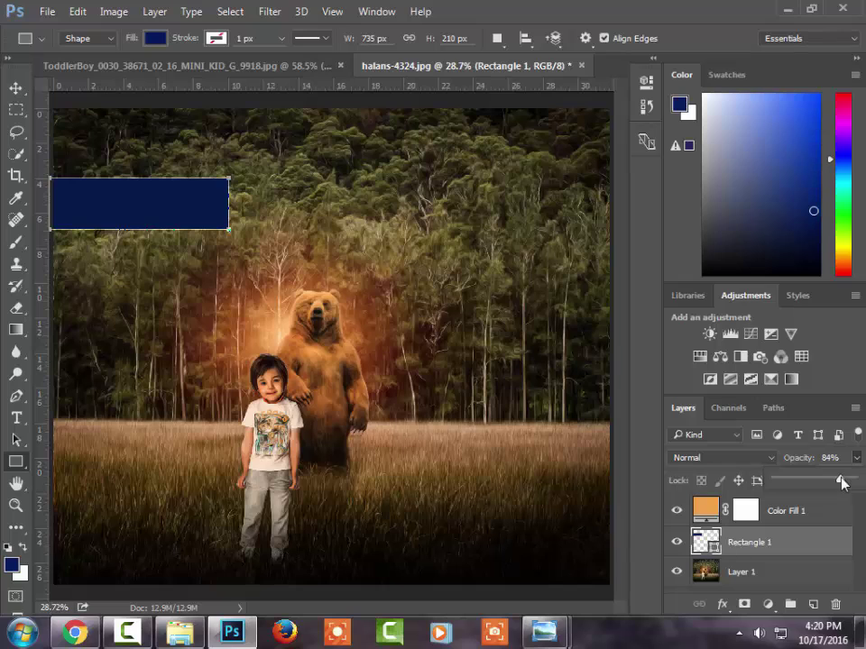
left_click(16, 418)
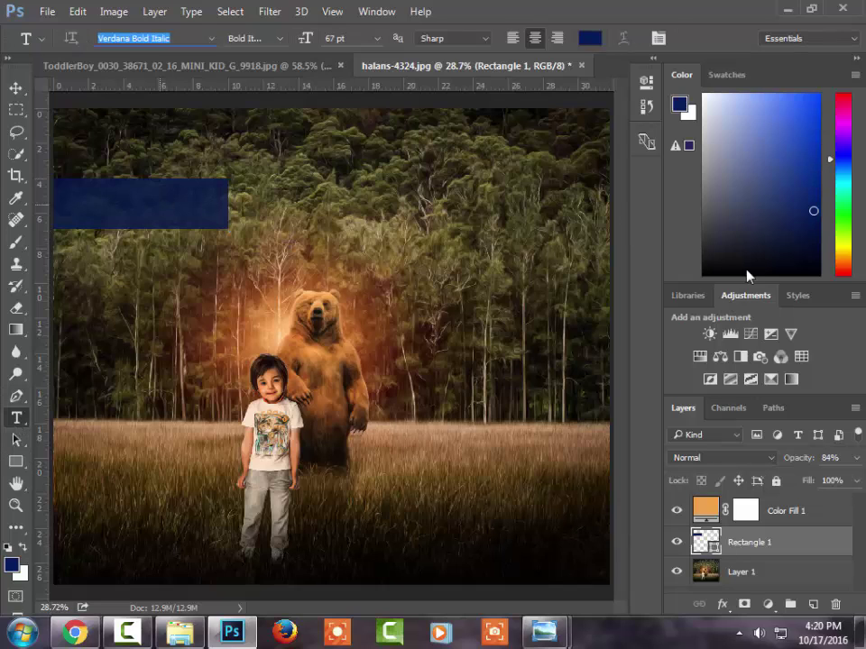
Add a 'THE BEAR' text layer in Verdana Bold Italic 67 pt on the navy rectangle
left_click(704, 102)
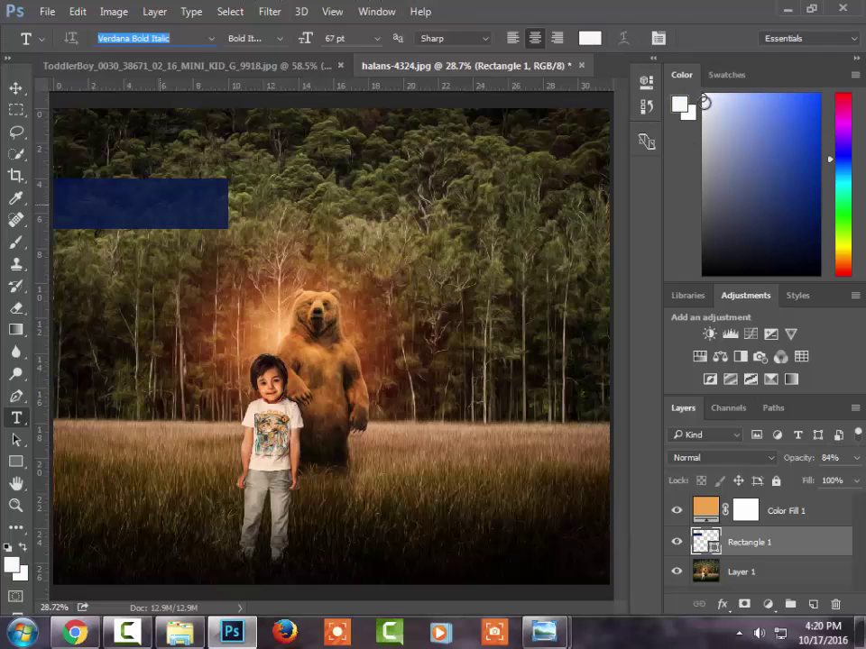
left_click(106, 191)
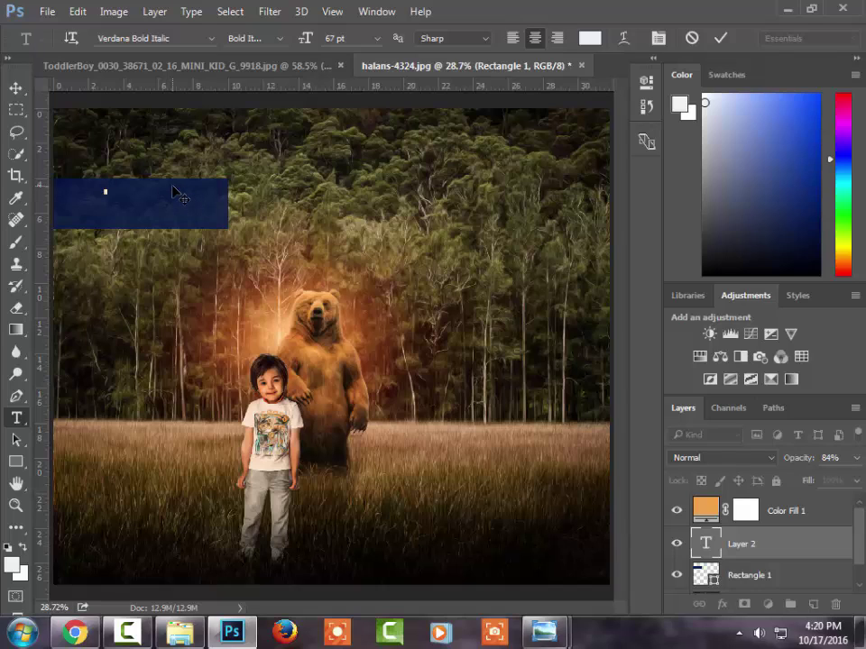
type("T")
left_click(706, 275)
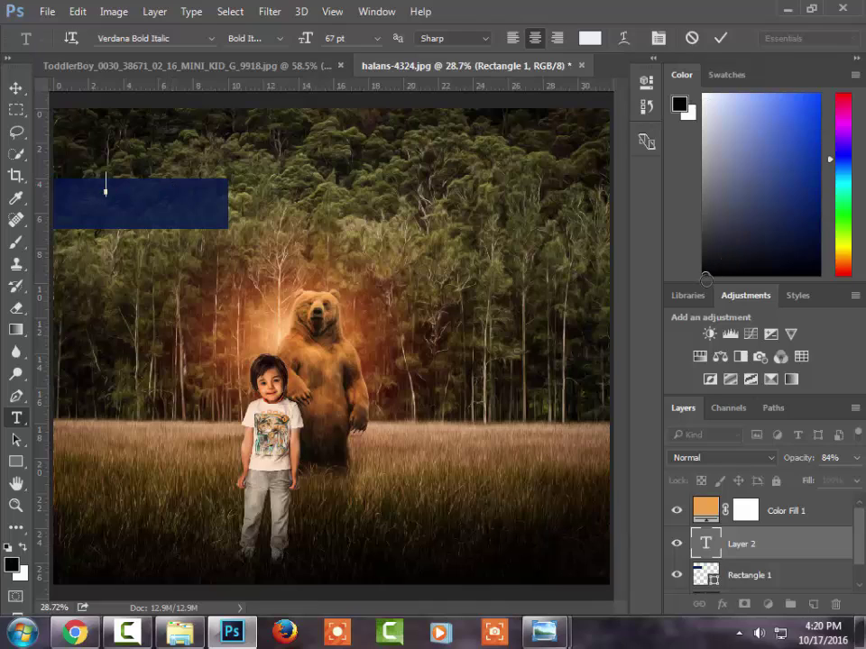
type("Th")
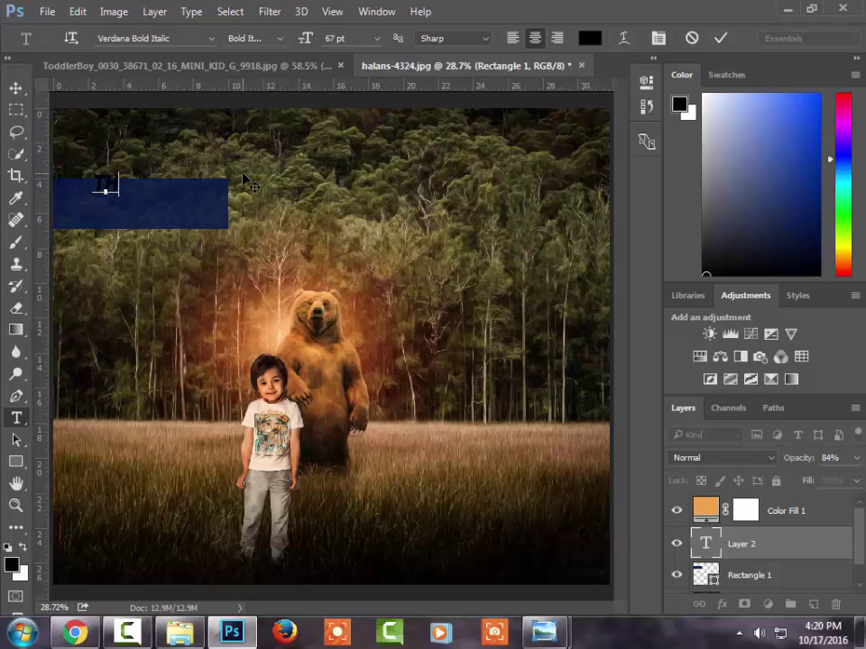
type("E BEAR")
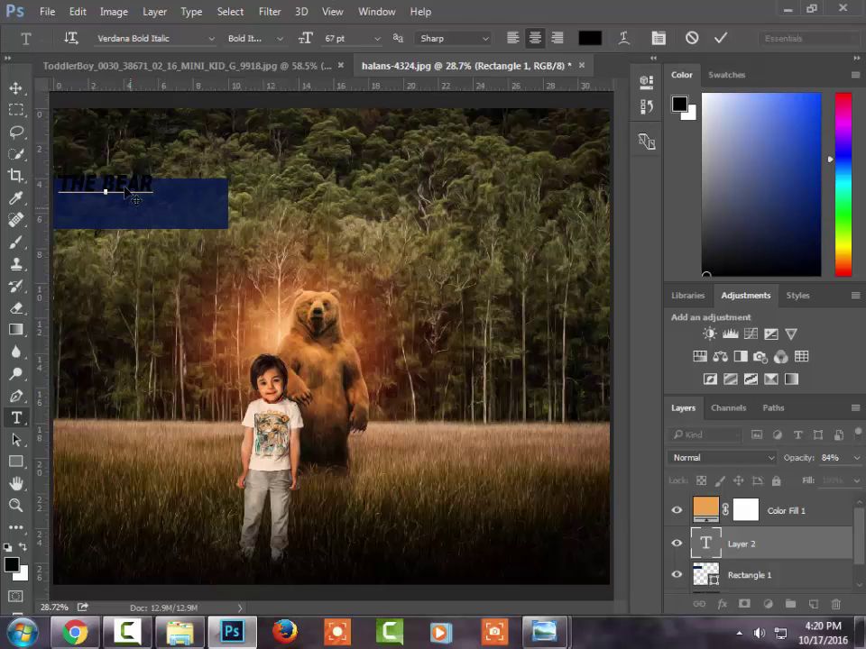
double_click(126, 184)
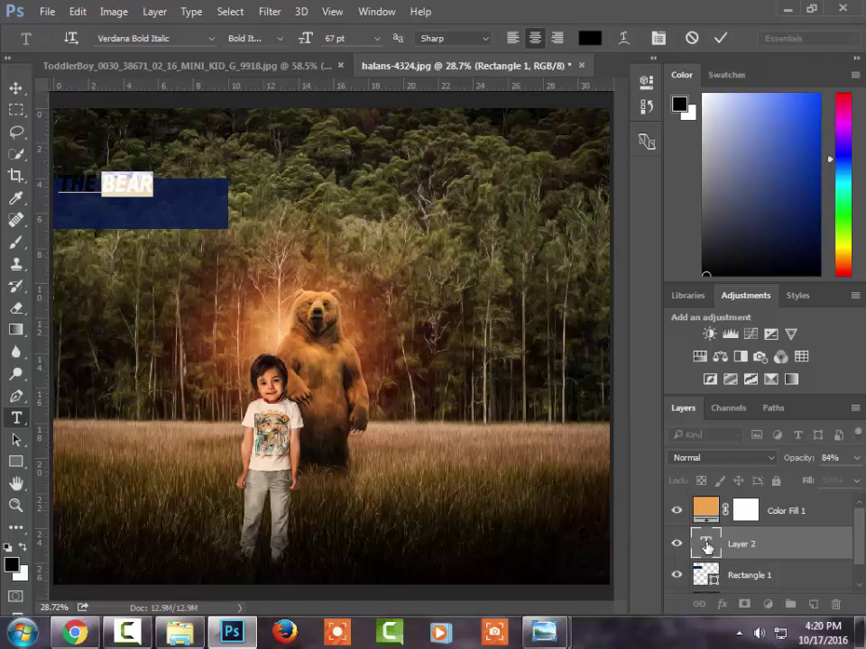
left_click(707, 546)
Enlarge the THE BEAR title to 129 pt and reposition it over the navy rectangle
double_click(705, 542)
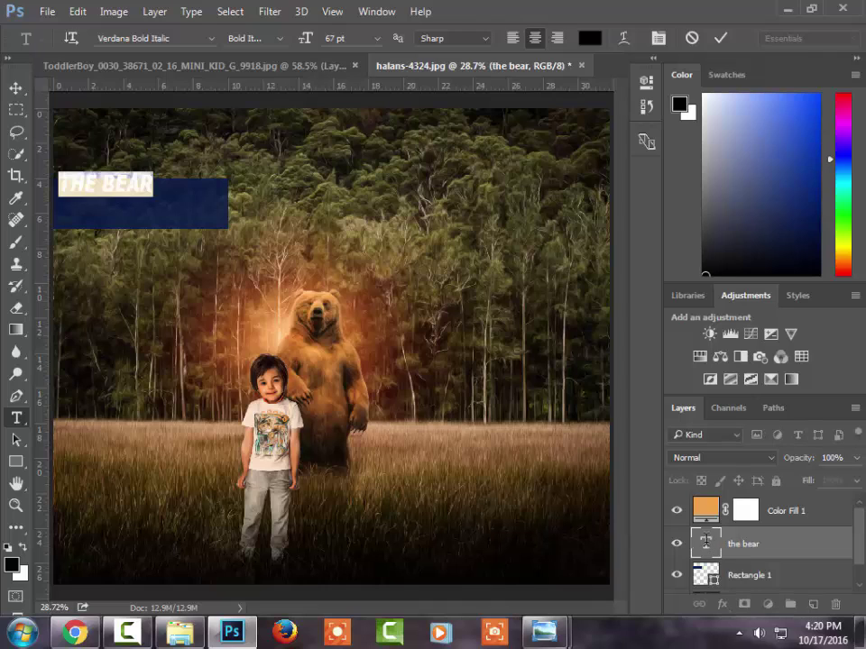
key("ctrl+Return")
double_click(707, 545)
left_click_drag(307, 45, 352, 42)
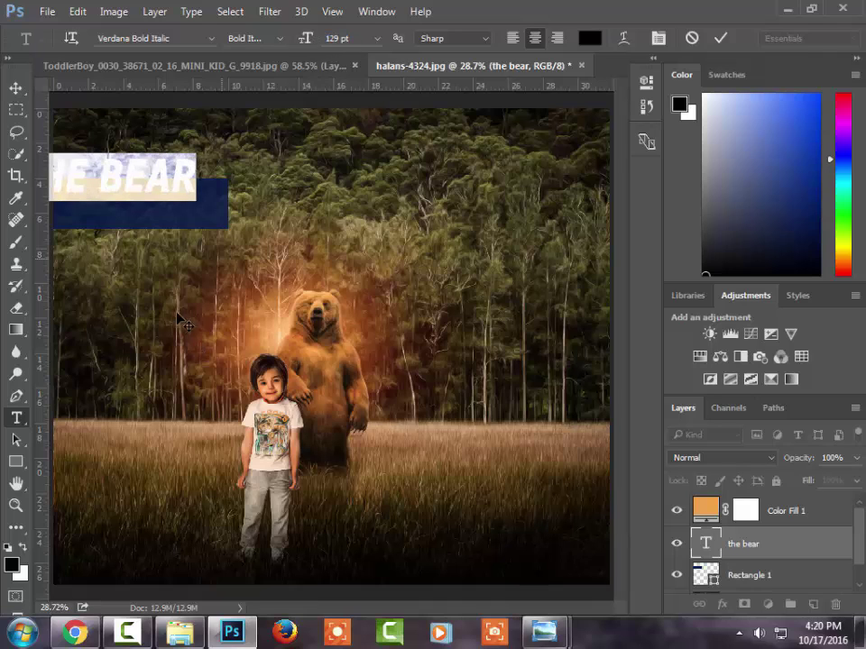
mouse_move(183, 333)
left_mouse_down()
mouse_move(256, 329)
mouse_move(249, 339)
left_mouse_up()
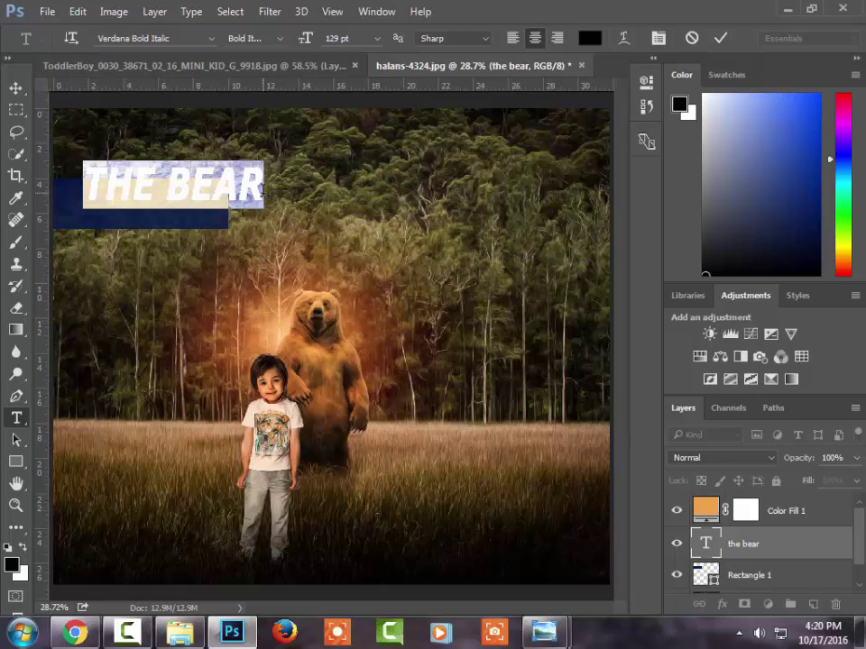
left_click(192, 171)
left_click_drag(174, 196, 178, 196)
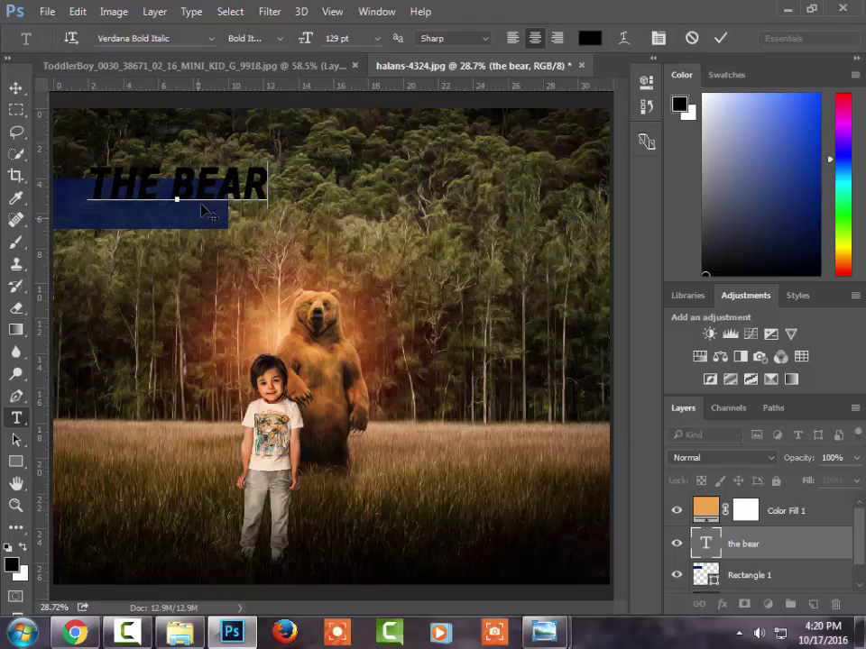
double_click(233, 187)
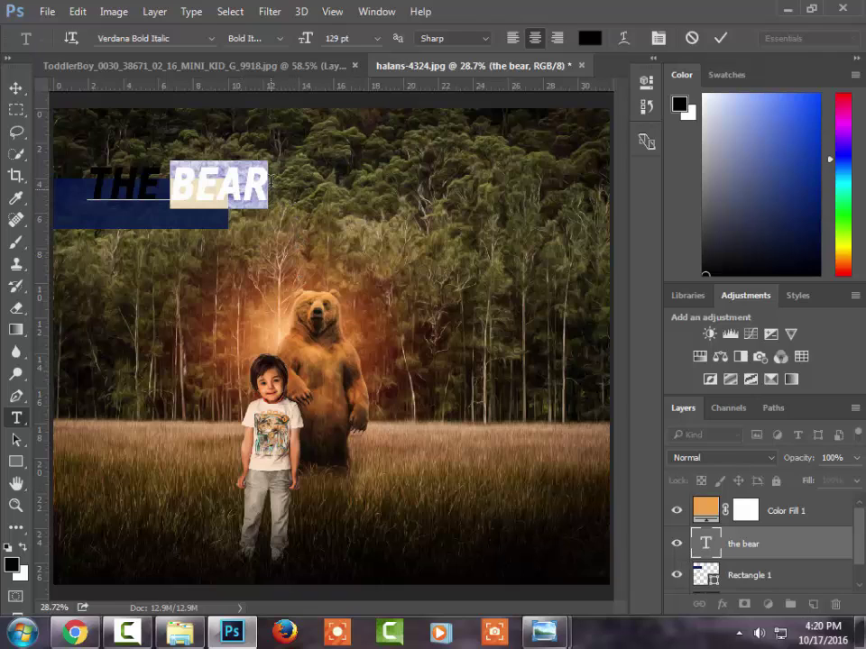
left_click(707, 548)
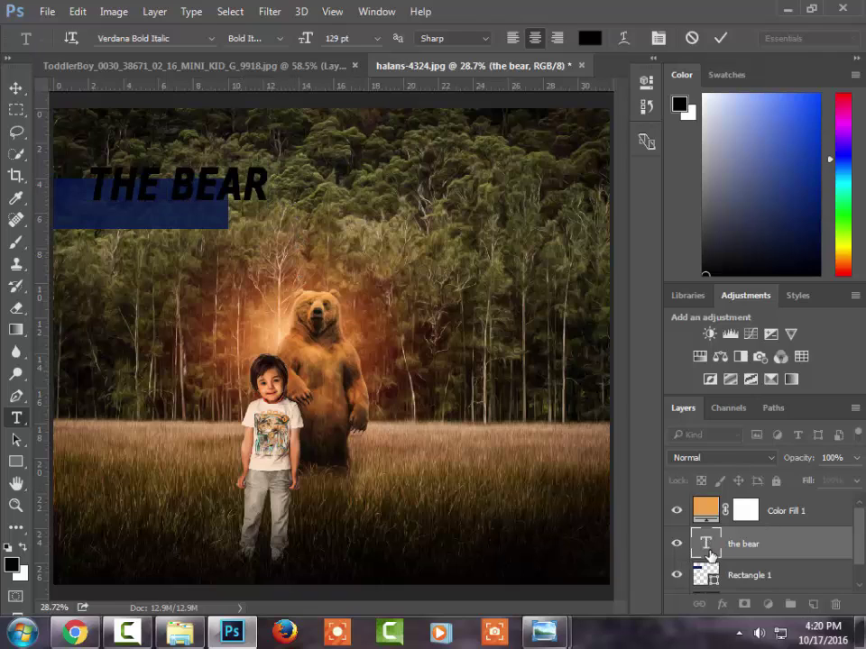
Set the title to 167 pt with 169% leading and commit it in black
double_click(708, 545)
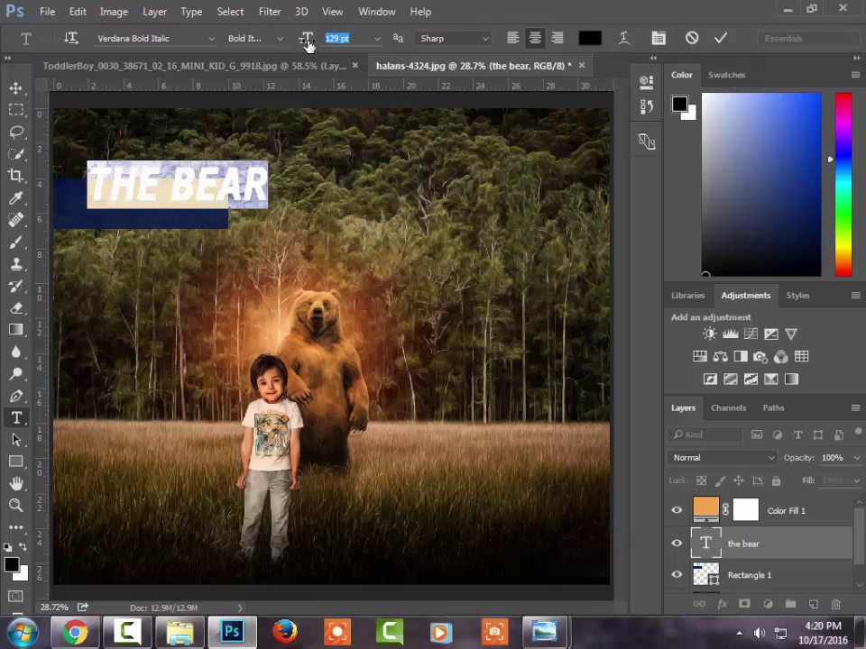
left_click_drag(305, 38, 331, 47)
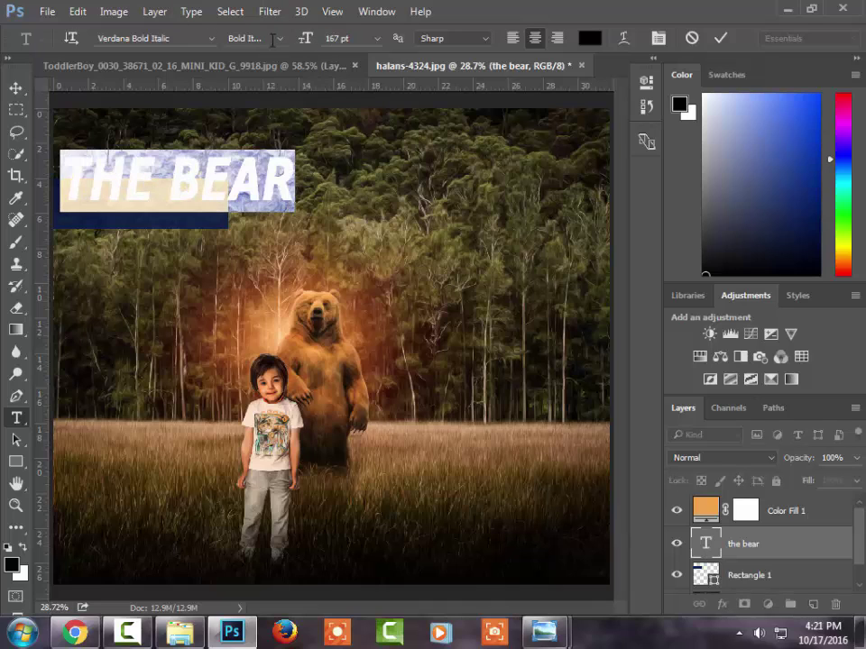
left_click(658, 38)
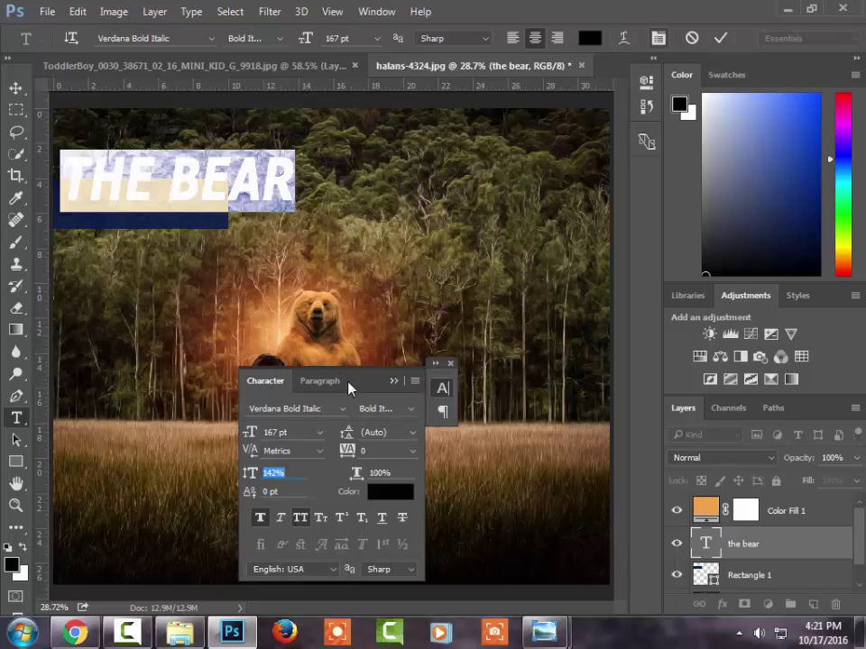
left_click_drag(249, 471, 268, 475)
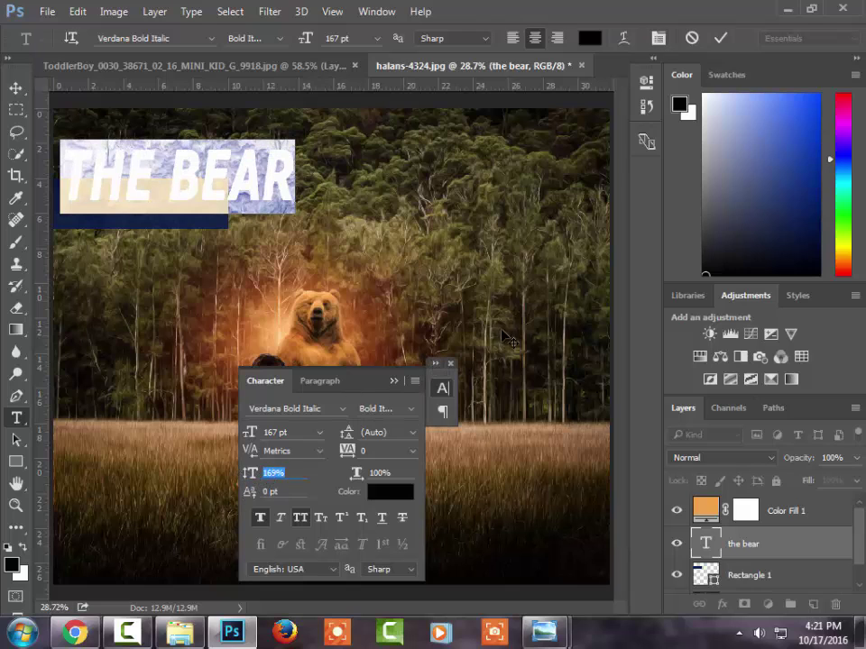
left_click(450, 364)
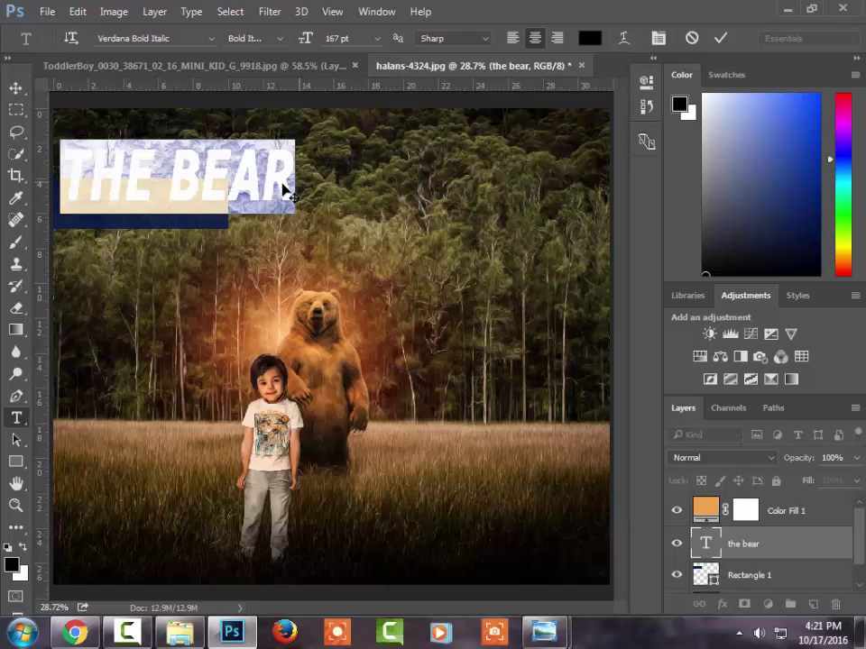
left_click(216, 144)
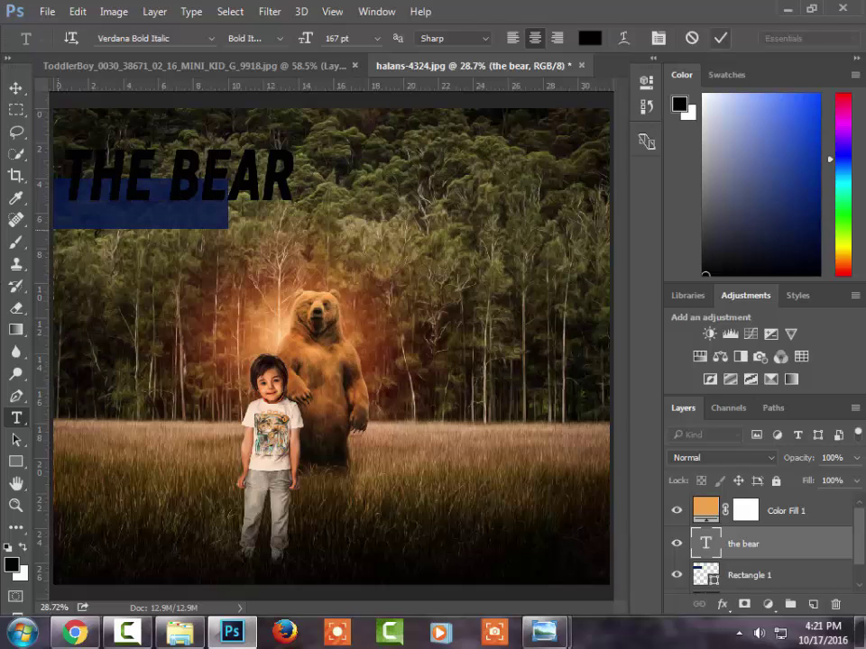
left_click(721, 38)
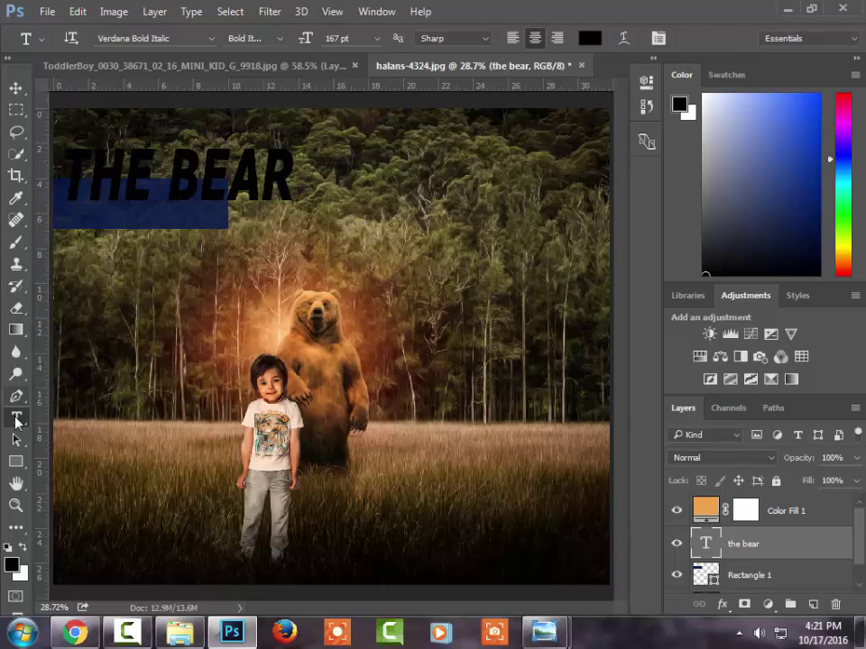
Create a text layer below the title, type white 'MY FRIEAND', then erase it
left_click(139, 224)
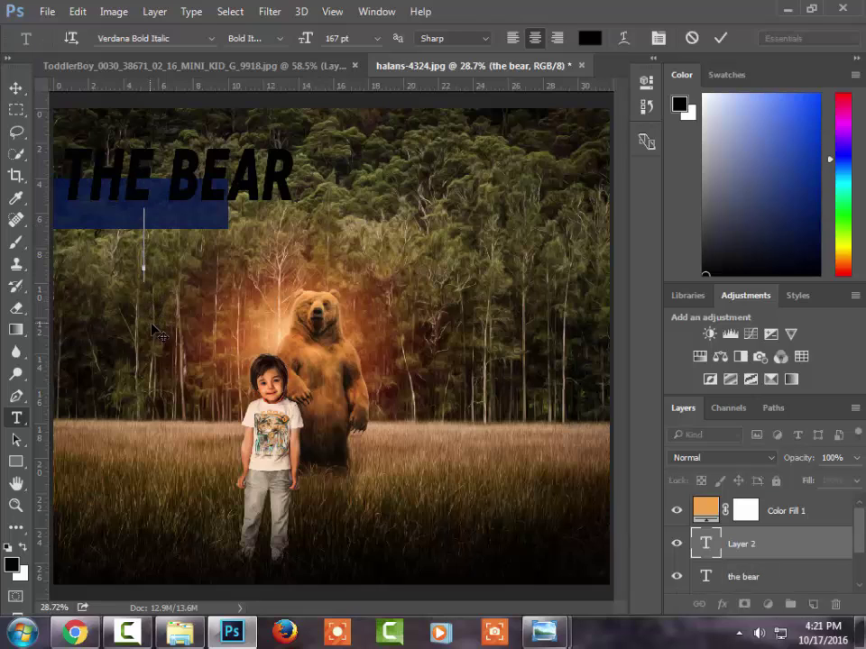
left_click(703, 95)
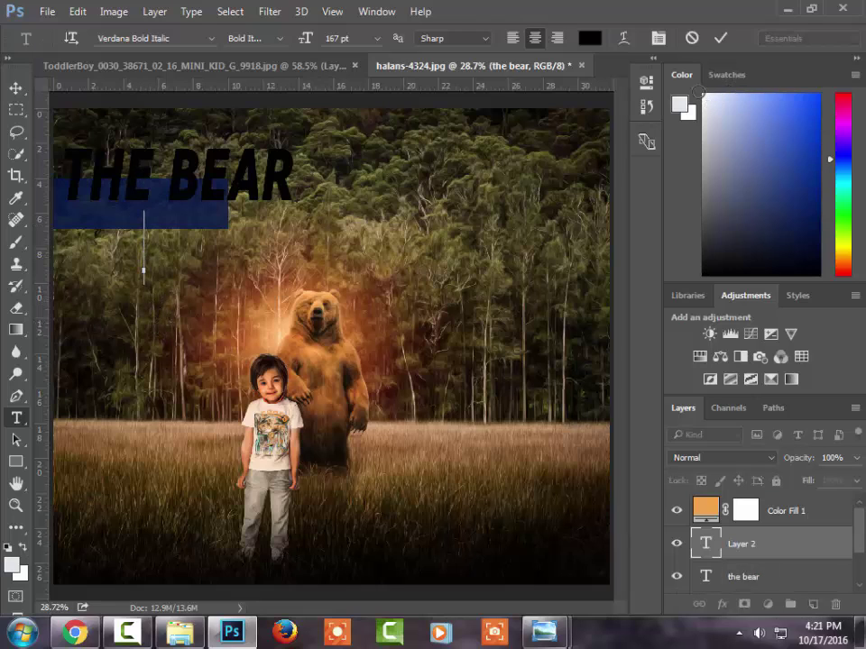
type("MY")
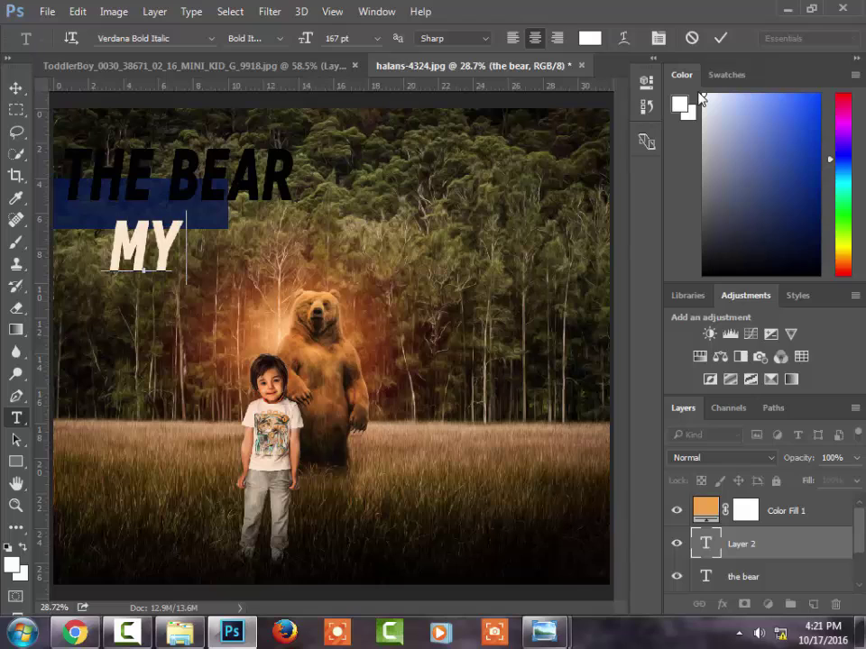
type(" FRI")
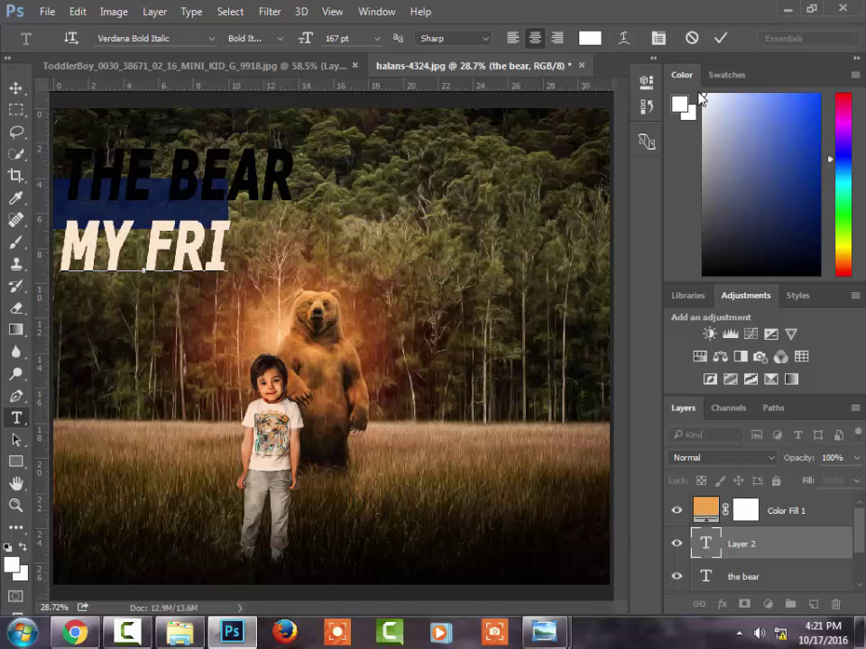
type("EAND")
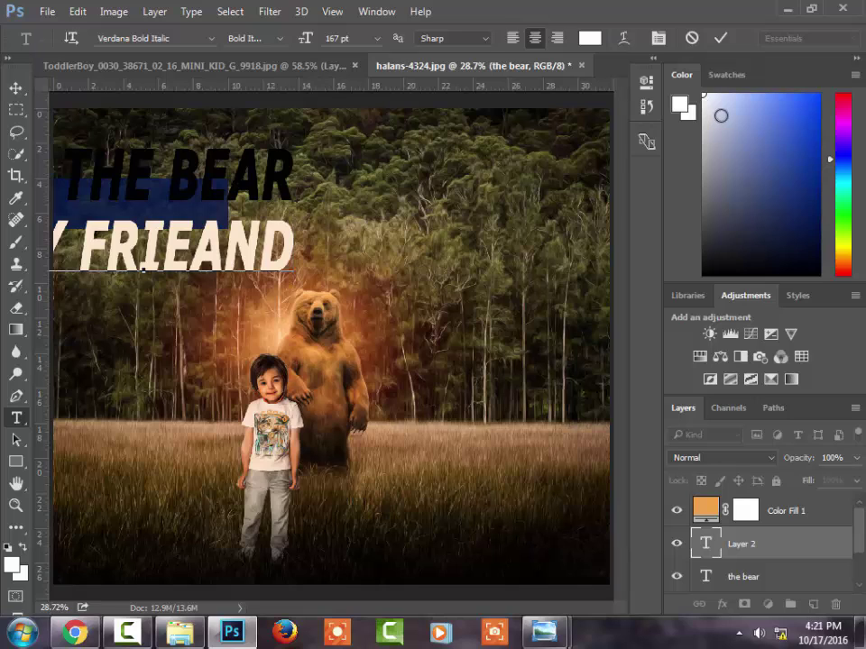
left_click_drag(243, 334, 403, 250)
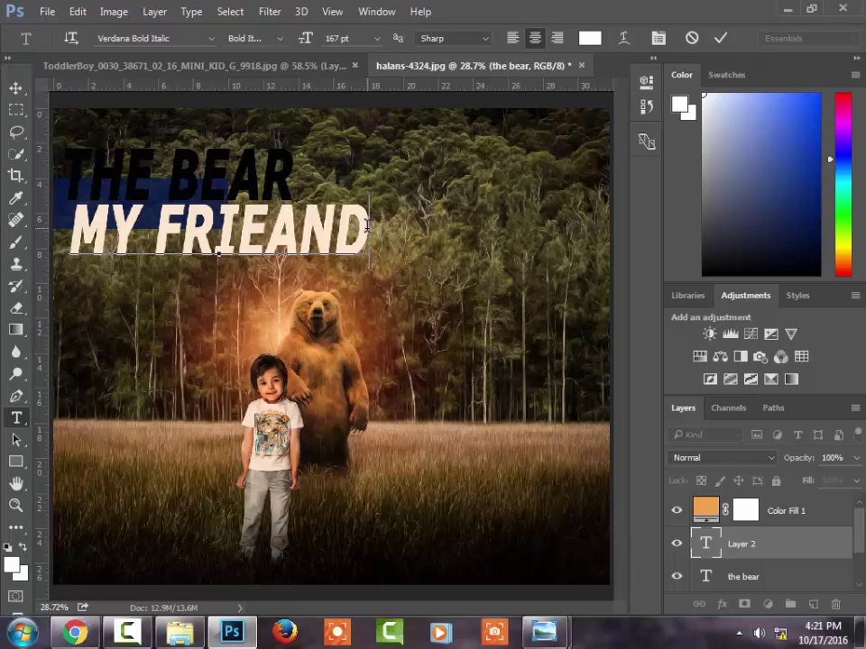
key("BackSpace")
key("BackSpace")
key("BackSpace")
key("BackSpace")
key("BackSpace")
key("BackSpace")
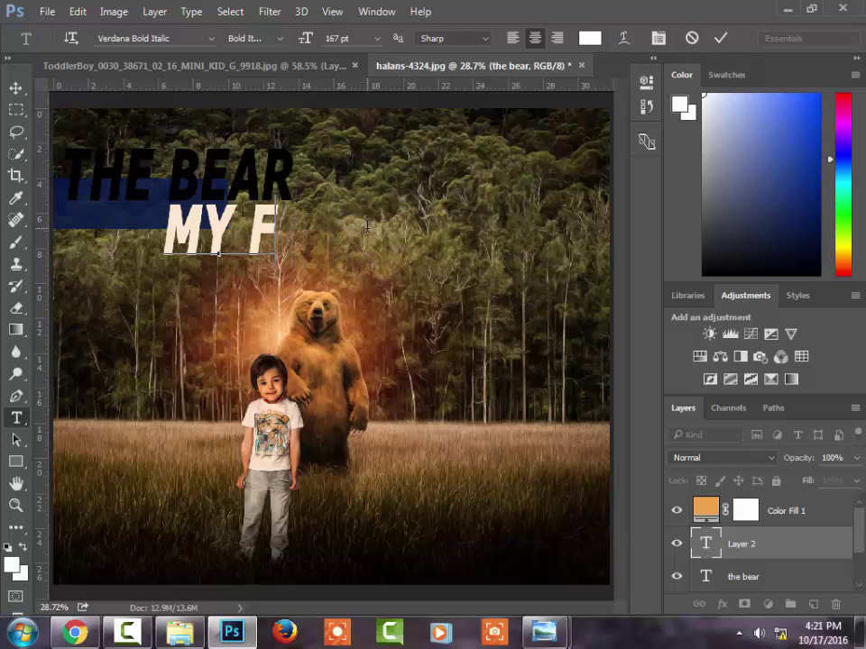
key("BackSpace")
key("BackSpace")
key("BackSpace")
key("BackSpace")
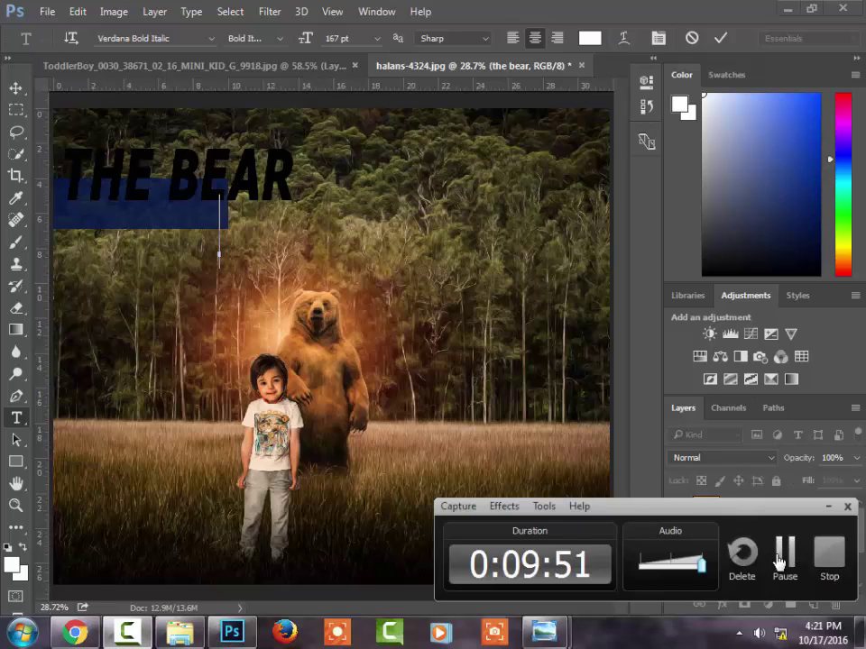
left_click(781, 559)
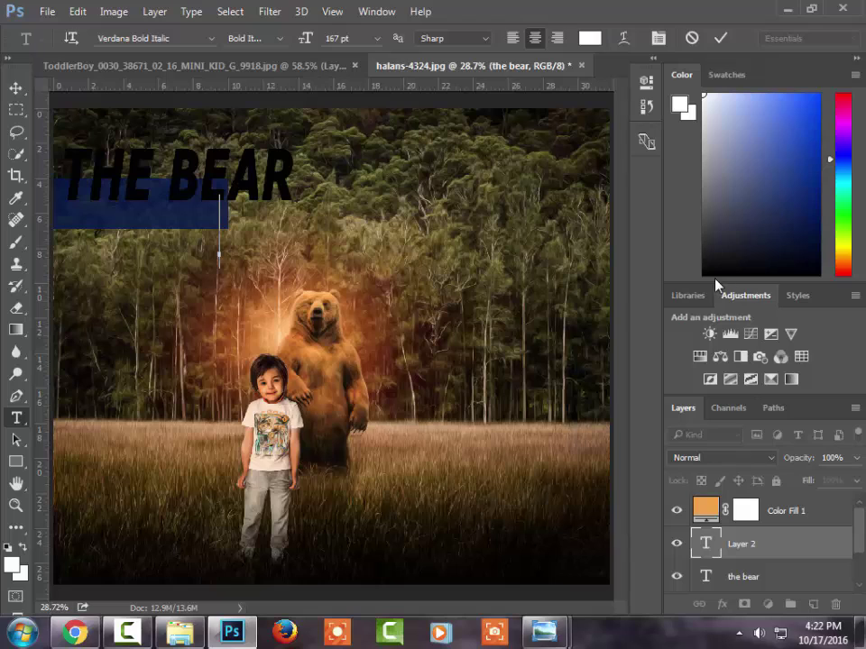
Type 'MY FRIEND' in red at 77 pt and place it just beneath BEAR
left_click(817, 97)
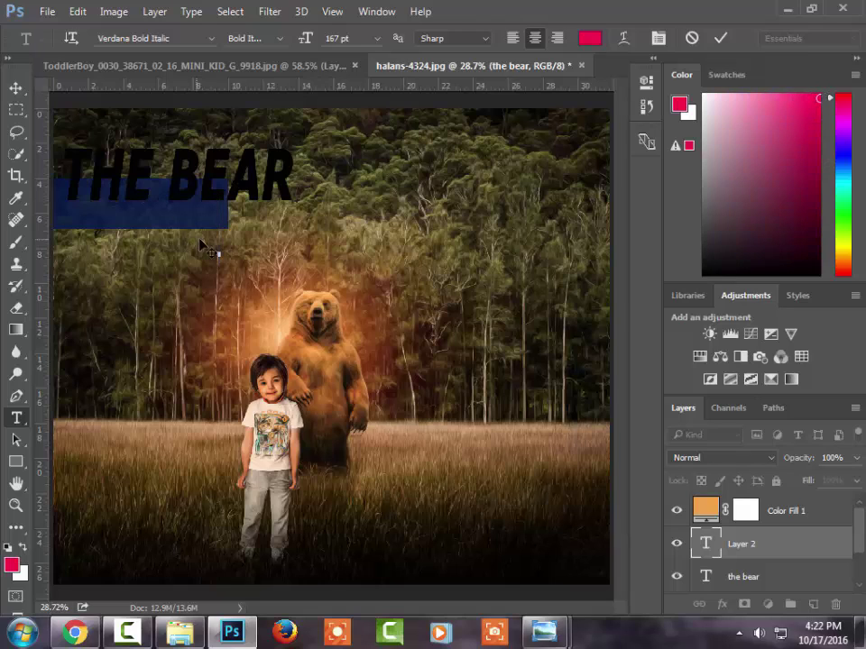
type("MY")
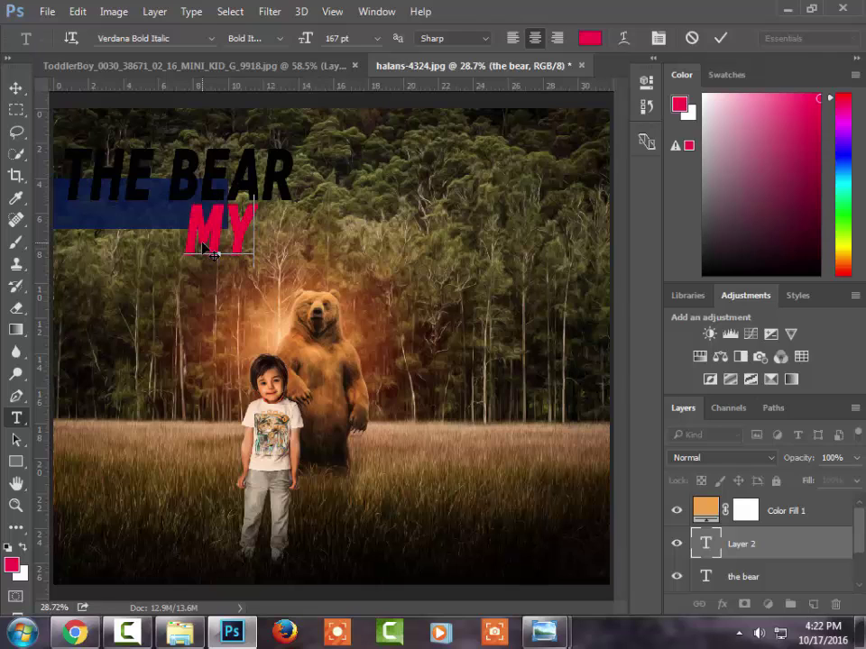
type(" FRIE")
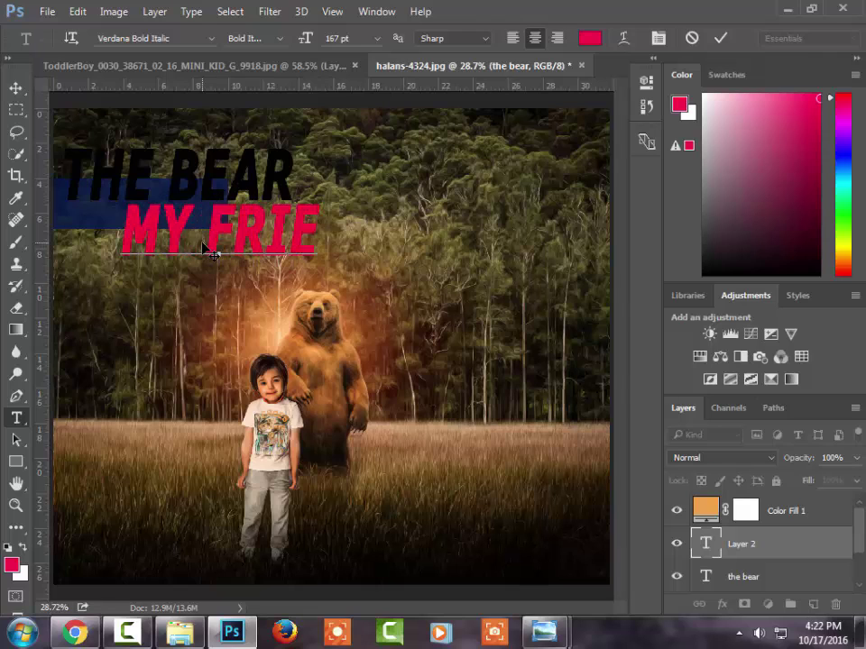
type("ND")
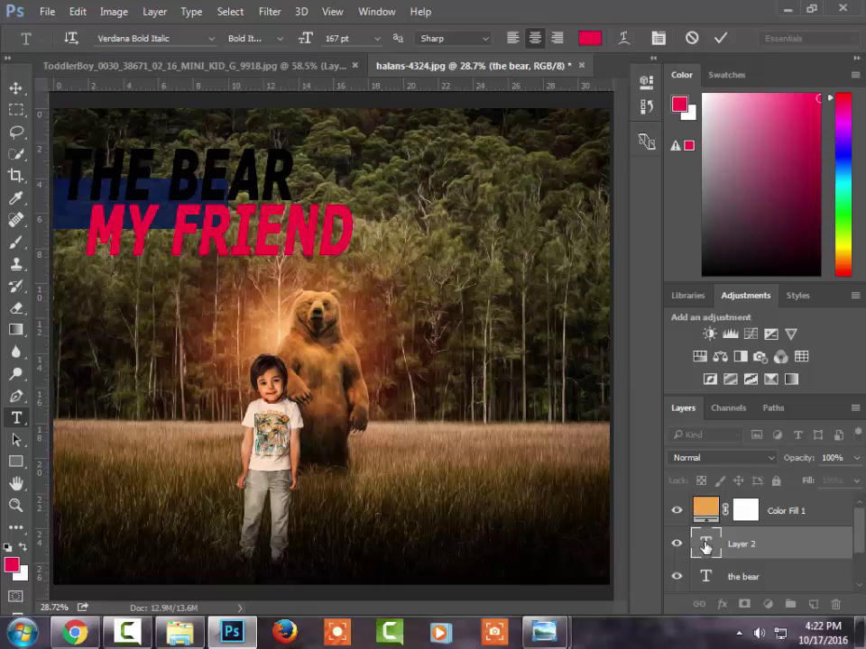
double_click(706, 541)
left_click_drag(312, 43, 236, 57)
left_click_drag(216, 334, 250, 298)
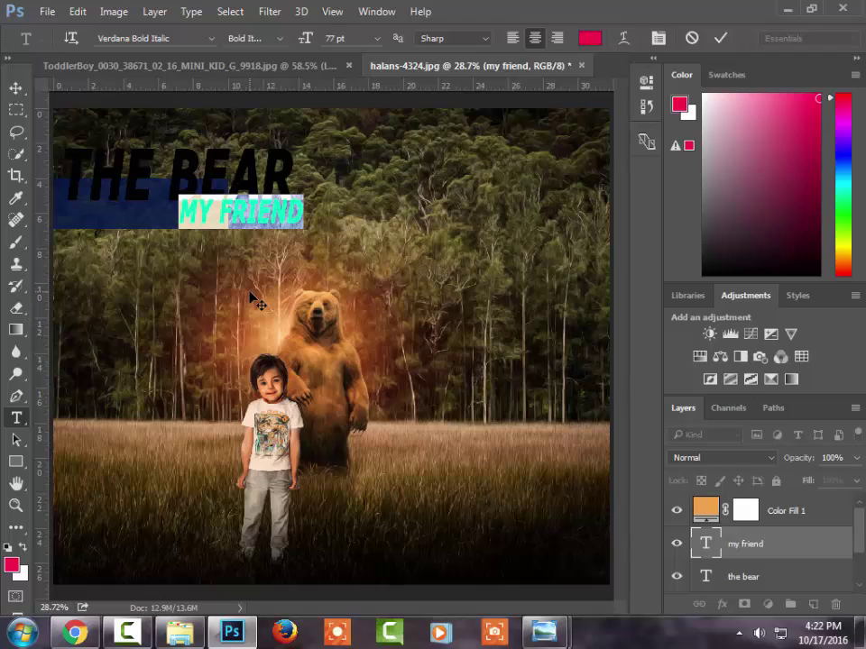
left_click(305, 213)
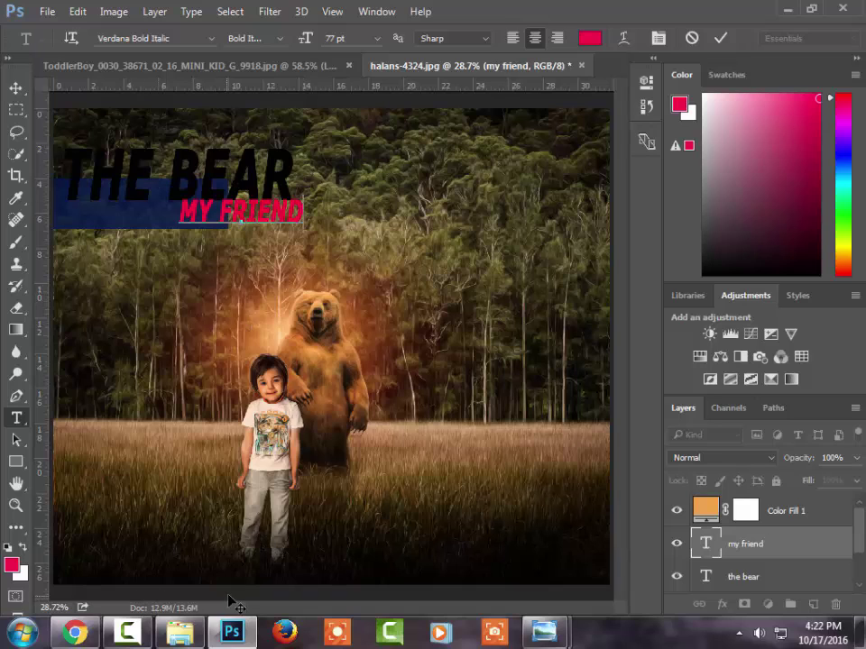
left_click(137, 633)
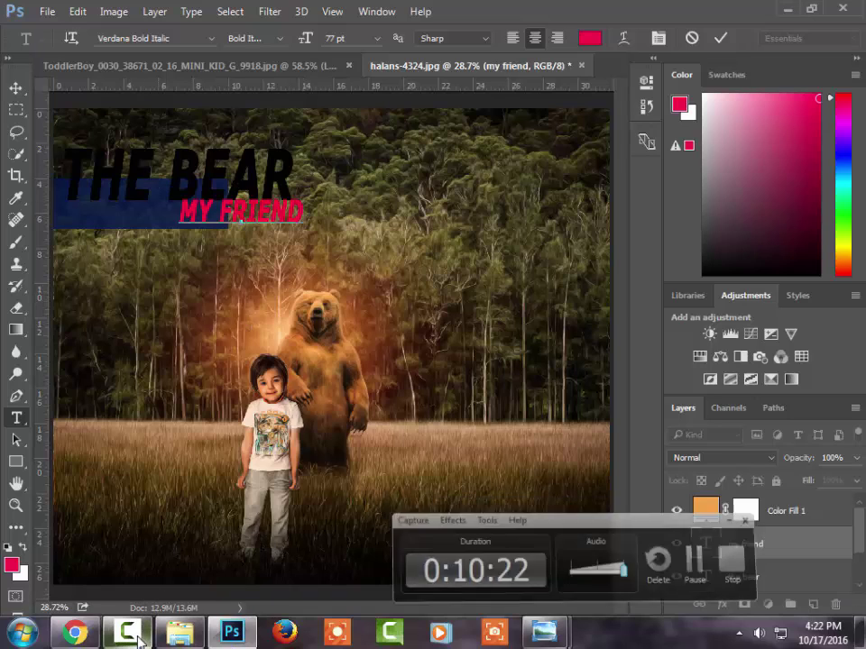